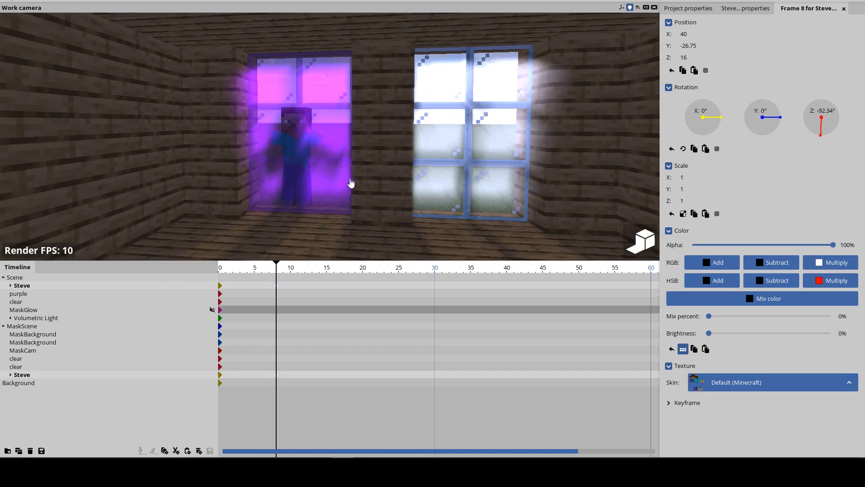
- Move Steve away from the purple window along Y and examine the volumetric light around both windows of the finished scene
right_click_drag(410, 161, 425, 171)
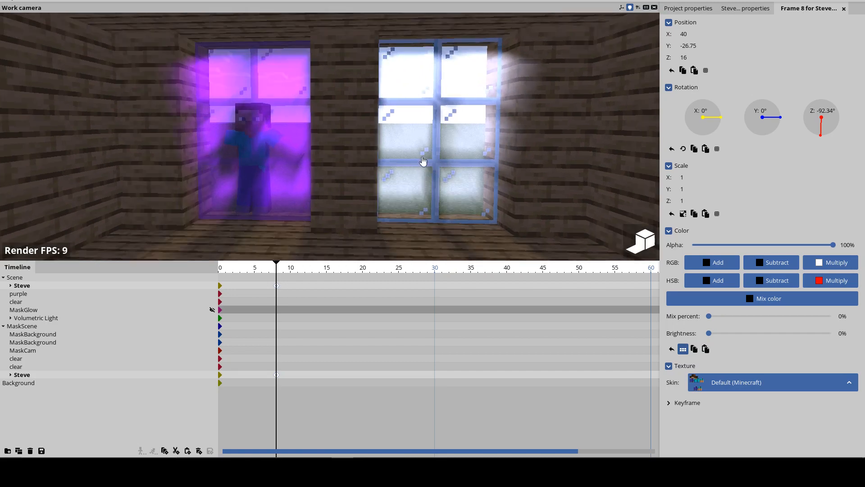
right_click_drag(546, 86, 448, 203)
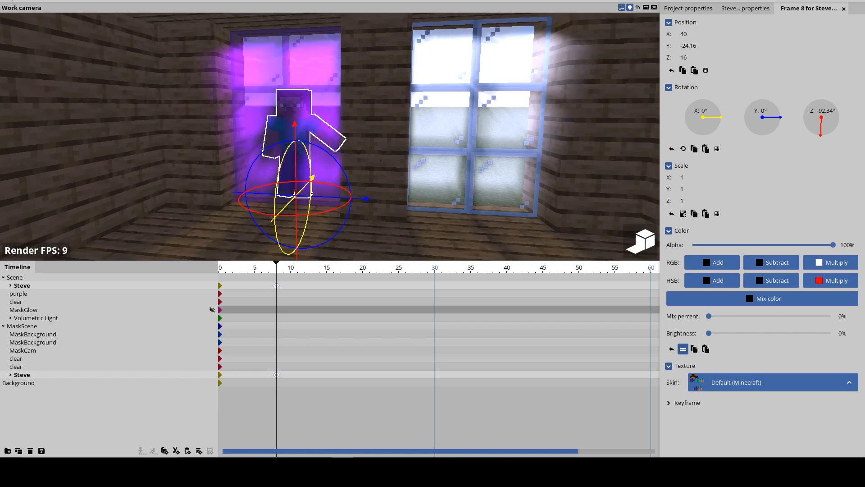
right_click_drag(318, 157, 317, 157)
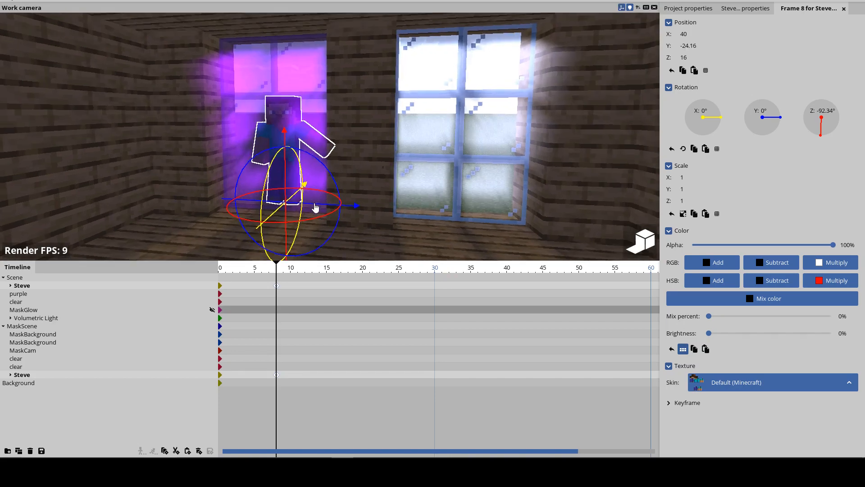
mouse_move(315, 207)
left_mouse_down()
mouse_move(535, 212)
mouse_move(302, 215)
left_mouse_up()
right_click_drag(420, 167, 421, 81)
key("w")
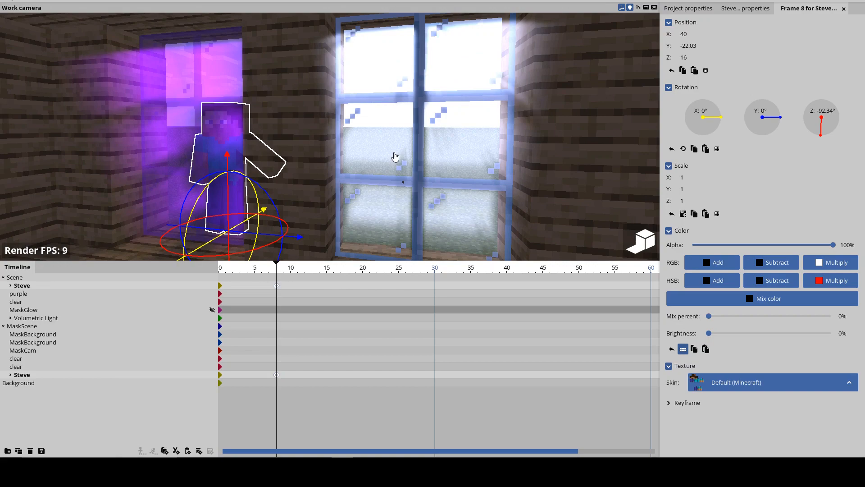
key("s")
right_click_drag(395, 157, 403, 147)
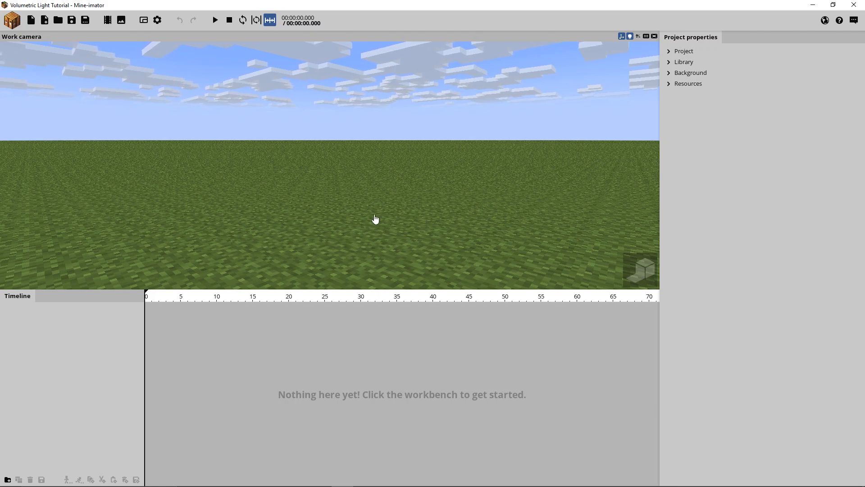
- Create a scenery object from the file Piece of Redstone 1_13+.schematic
left_click(12, 20)
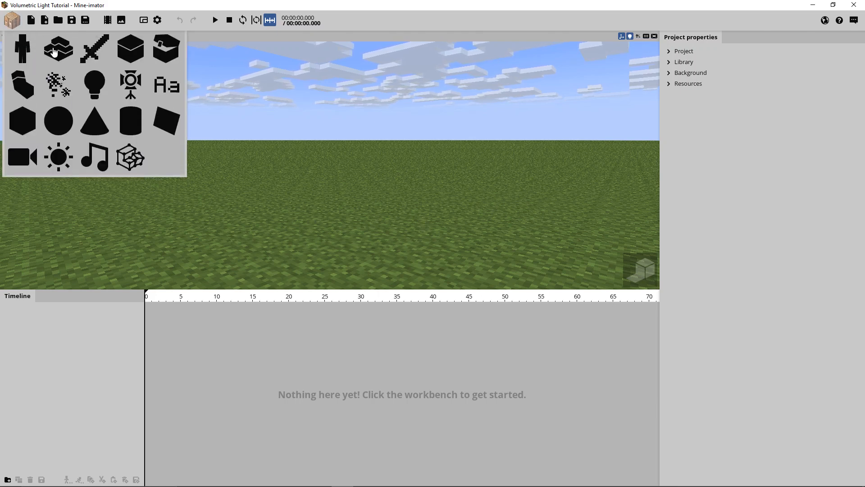
left_click(54, 52)
left_click(261, 134)
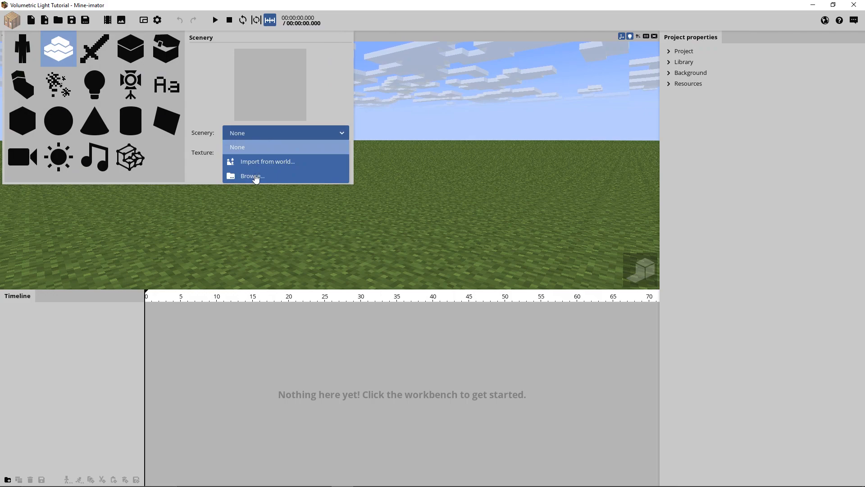
left_click(254, 177)
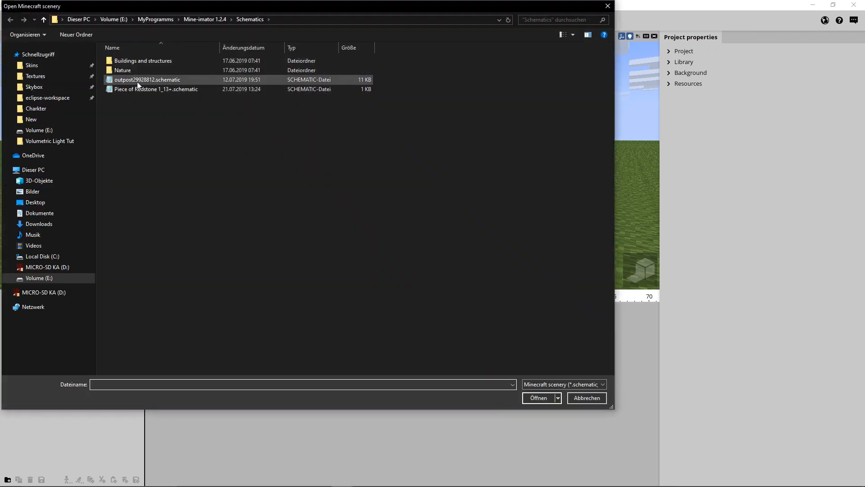
double_click(146, 93)
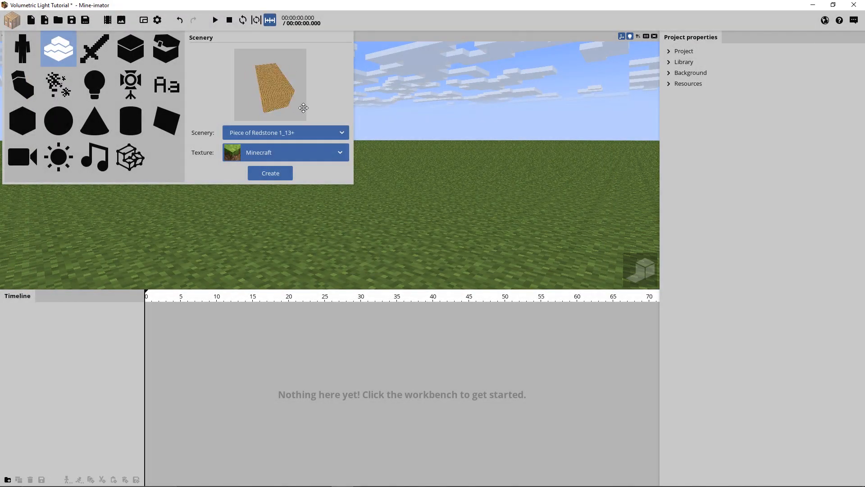
left_click(272, 176)
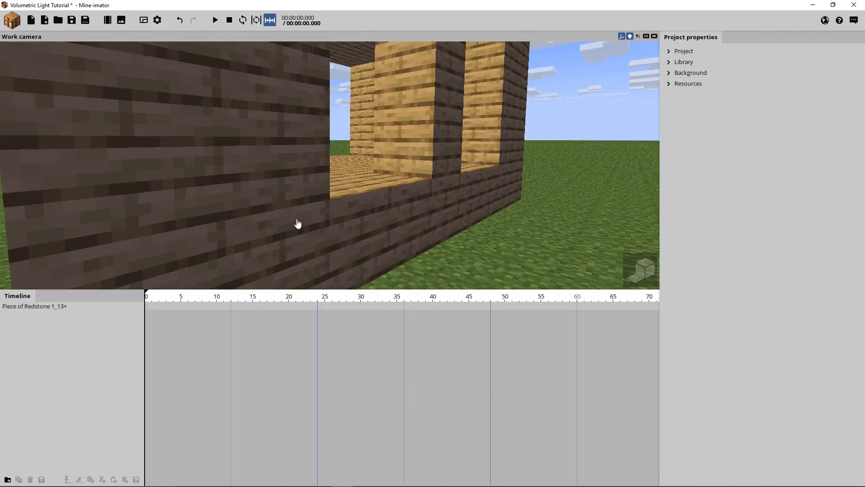
- Create a surface inside the building textured with glass.png from the Volumetric Light Tut folder
left_click_drag(306, 212, 441, 214)
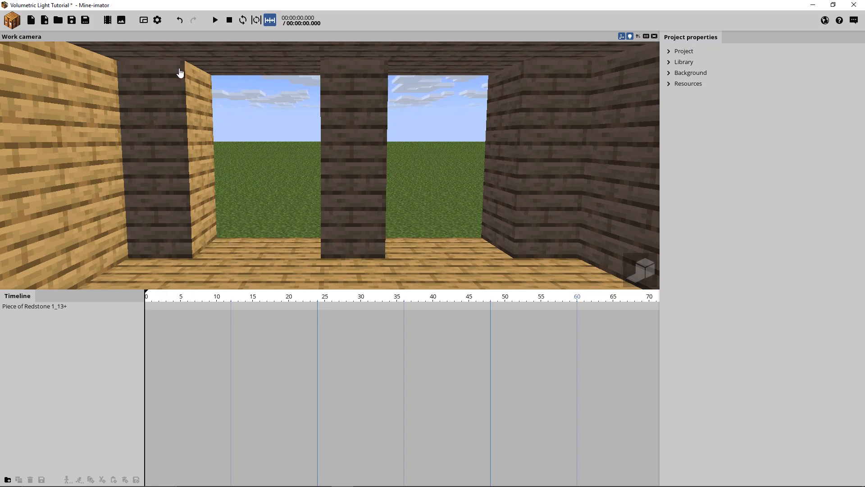
key("d")
right_click_drag(330, 165, 221, 165)
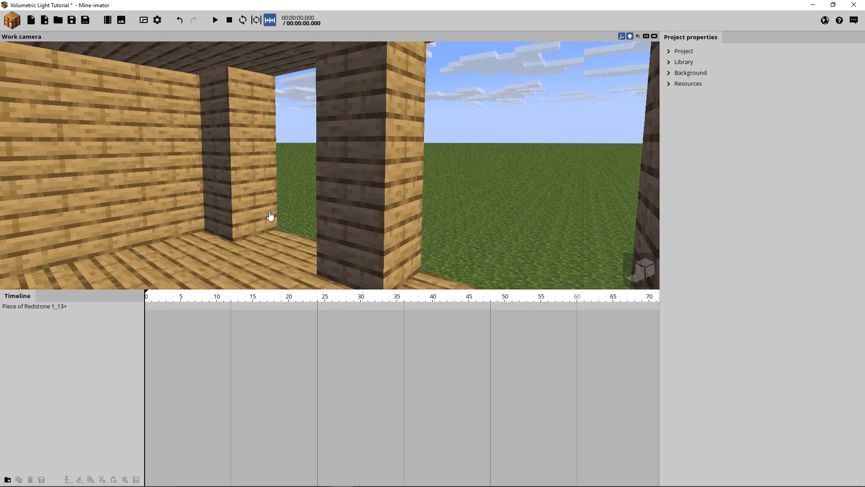
left_click(14, 27)
left_click(152, 118)
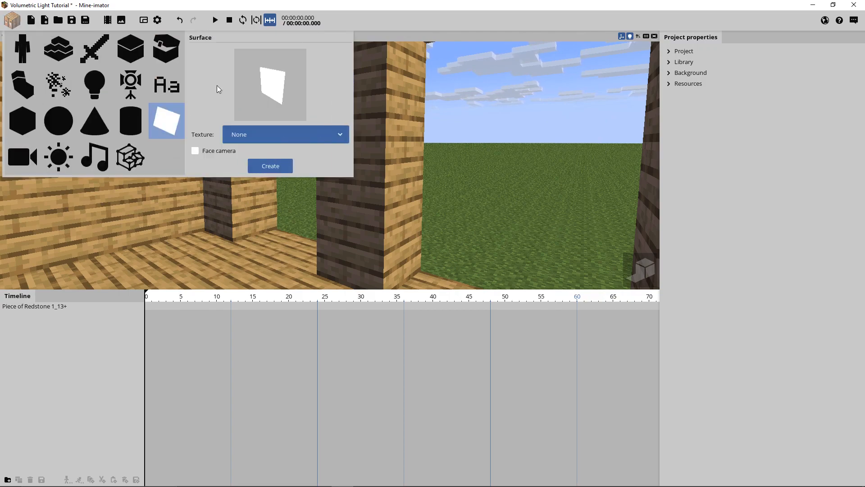
left_click(264, 135)
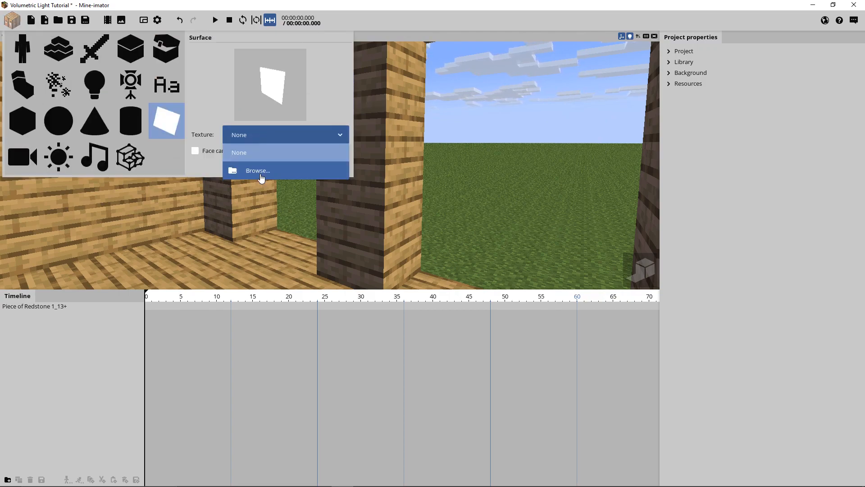
left_click(261, 177)
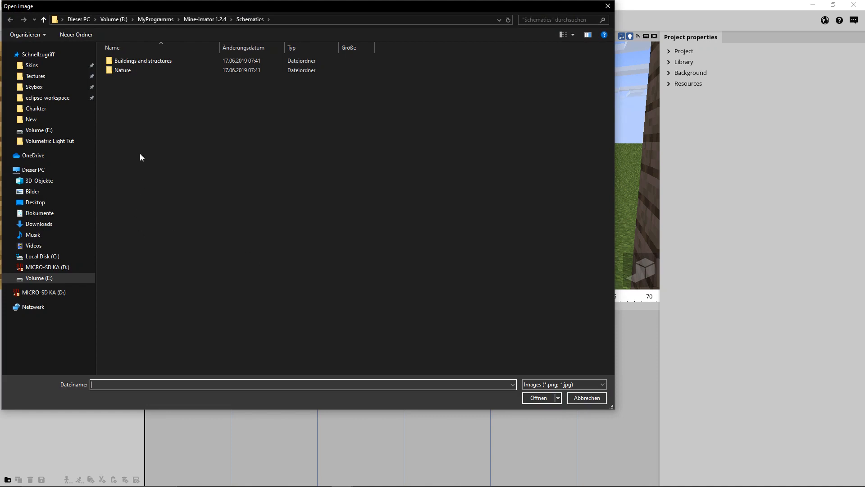
left_click(49, 141)
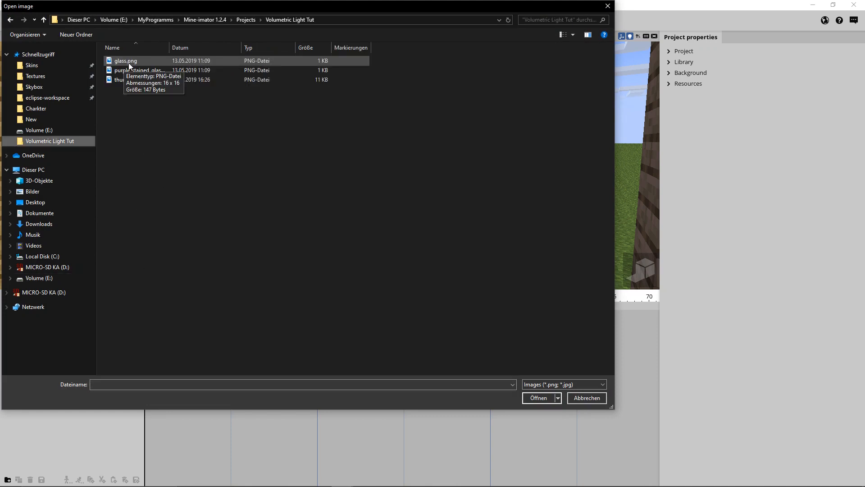
left_click(128, 63)
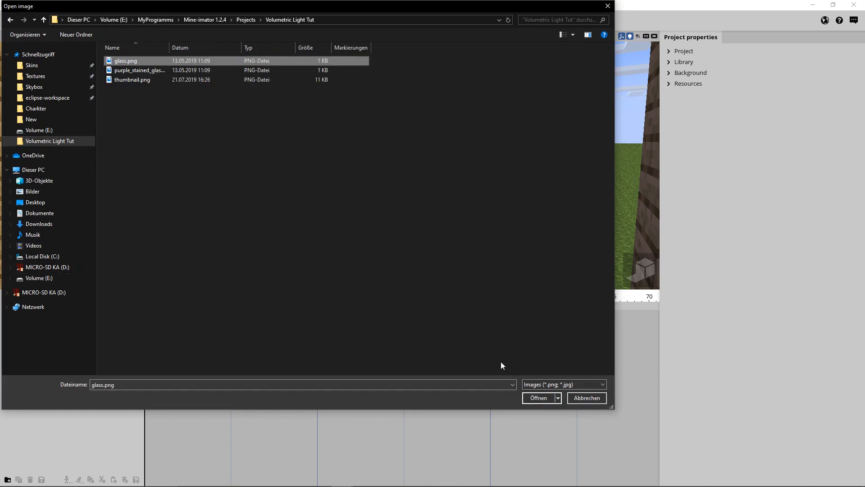
left_click(539, 398)
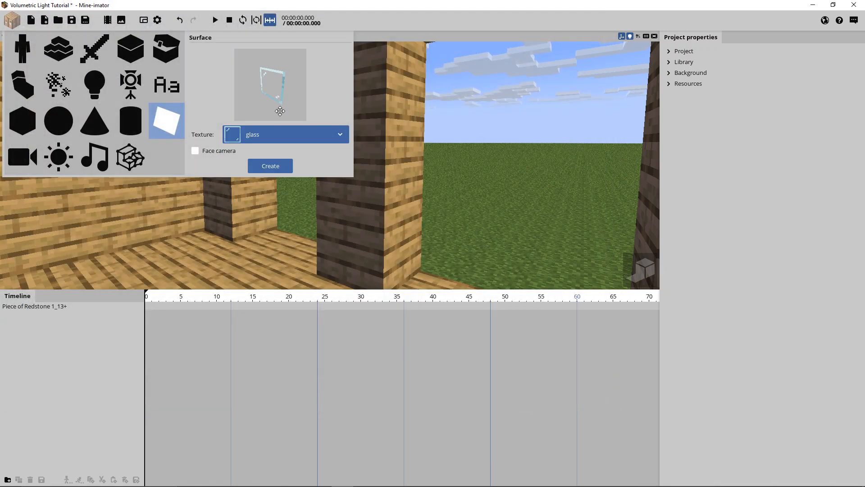
left_click(284, 166)
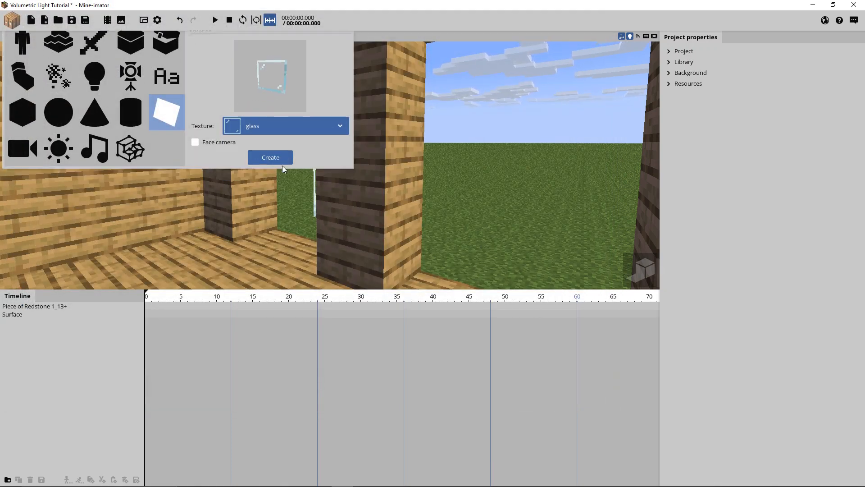
- Move the glass surface along the X axis to about 26.34, near the window opening beside the light wood wall
left_click(13, 315)
right_click_drag(284, 139, 274, 174)
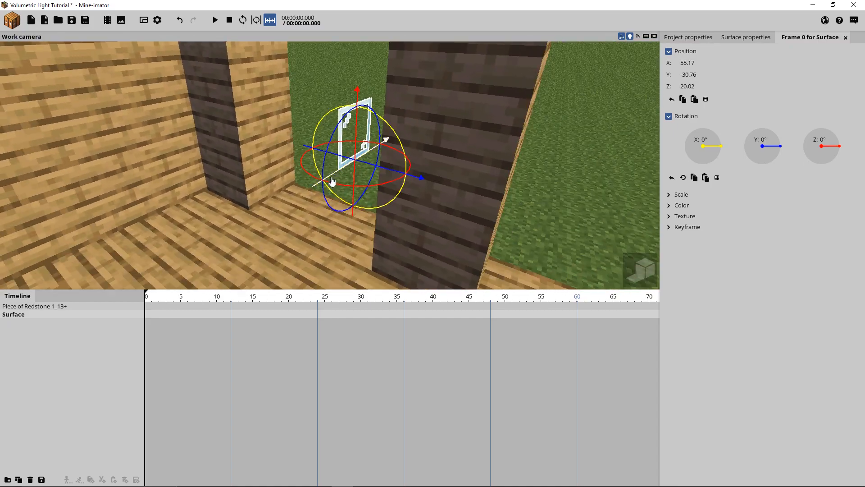
left_click_drag(331, 181, 270, 212)
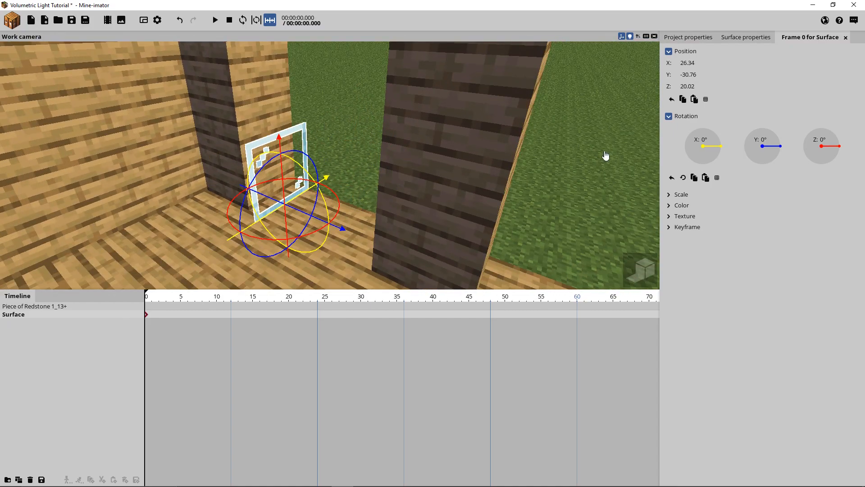
- Enable position grid snapping with a grid size of 8 and move the glass surface to Y -24
left_click(706, 99)
left_click(852, 101)
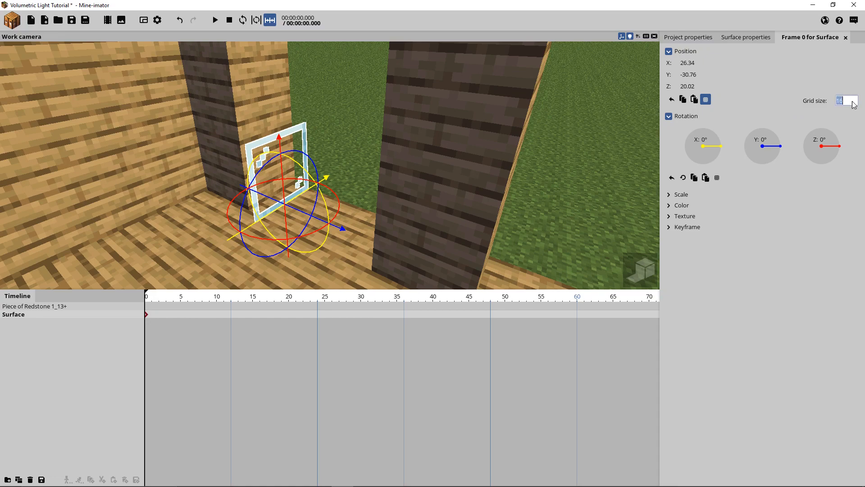
type("8")
left_click(813, 269)
left_click_drag(338, 226, 364, 237)
- Rotate the glass surface to 90° about the Z axis so it faces the window opening
left_click_drag(821, 154, 712, 90)
left_click_drag(518, 171, 455, 144)
left_click_drag(466, 200, 478, 157)
- Unlink the surface's scale axes and set its Z scale to 3
left_click(669, 195)
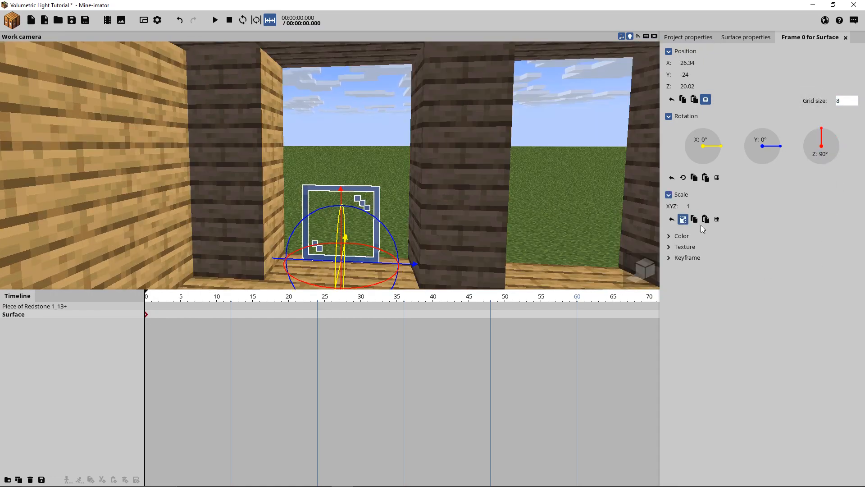
left_click(683, 220)
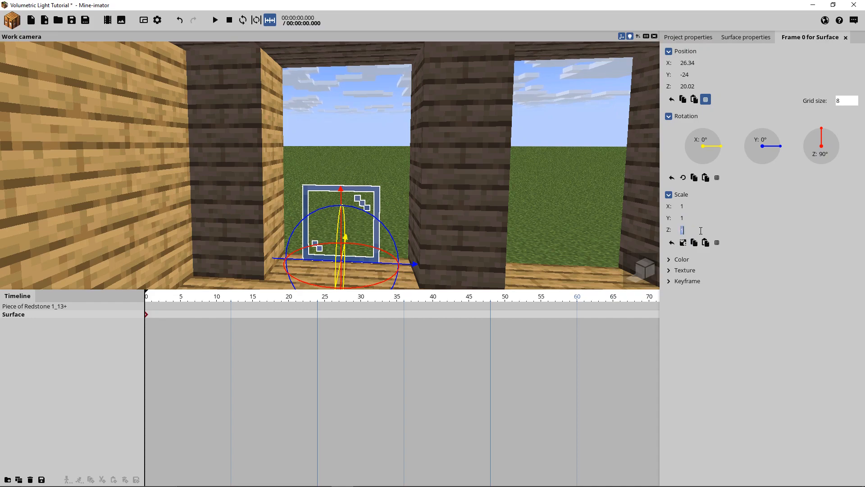
type("3")
- Lower the glass surface to Z 16 so it lines up with the window opening's height
mouse_move(497, 199)
right_mouse_down()
mouse_move(494, 176)
mouse_move(488, 194)
right_mouse_up()
key("q")
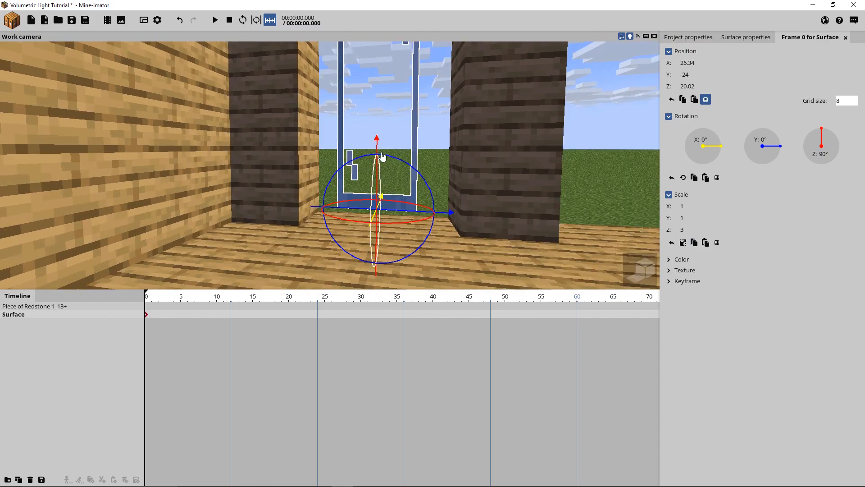
left_click_drag(379, 148, 378, 166)
key("e")
right_click_drag(536, 183, 536, 178)
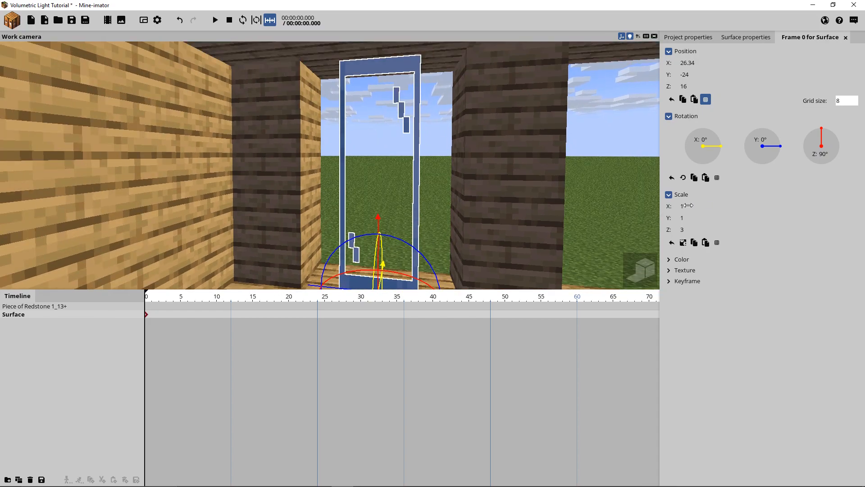
- Set the glass surface's X scale to 2 to widen it across the window opening
left_click_drag(684, 206, 688, 206)
left_click(688, 206)
type("2")
key("Return")
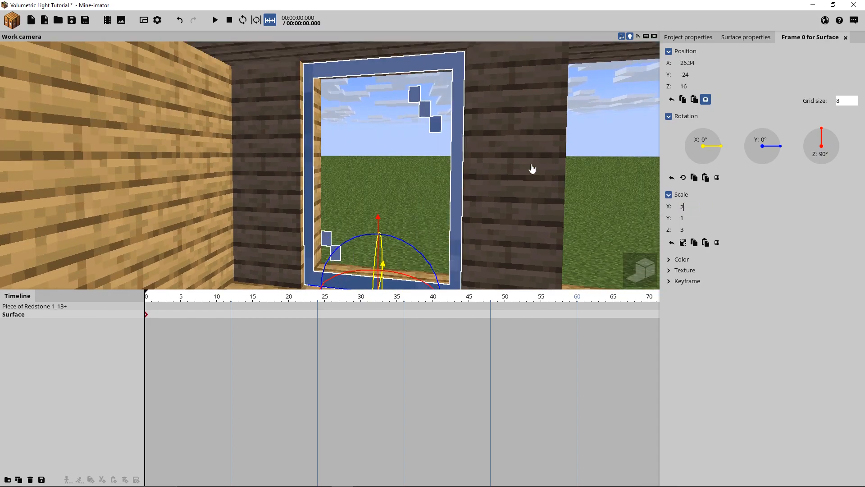
- Move the glass surface along the X axis to 32, into the window opening
right_click_drag(532, 170, 531, 170)
key("w")
right_click_drag(434, 174, 428, 180)
key("s")
key("e")
key("d")
right_click_drag(330, 165, 332, 166)
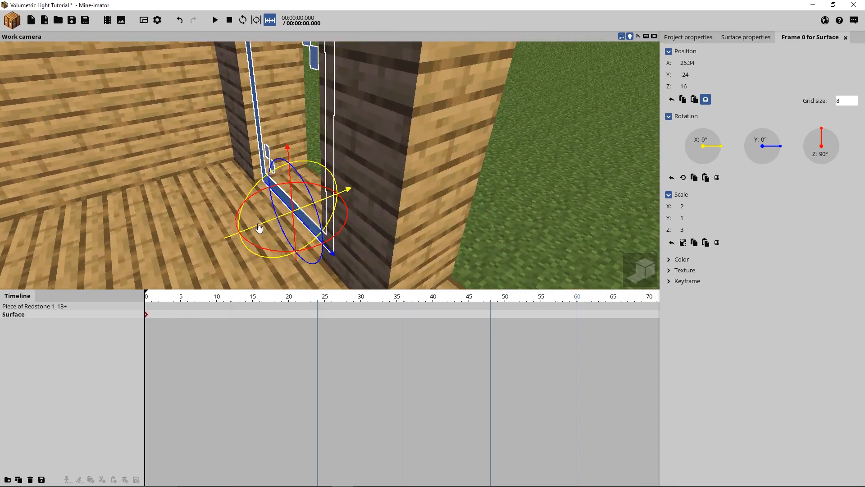
left_click_drag(258, 225, 279, 216)
- Set the library surface's texture repeat to 2 horizontally and 3 vertically
left_click_drag(456, 143, 456, 143)
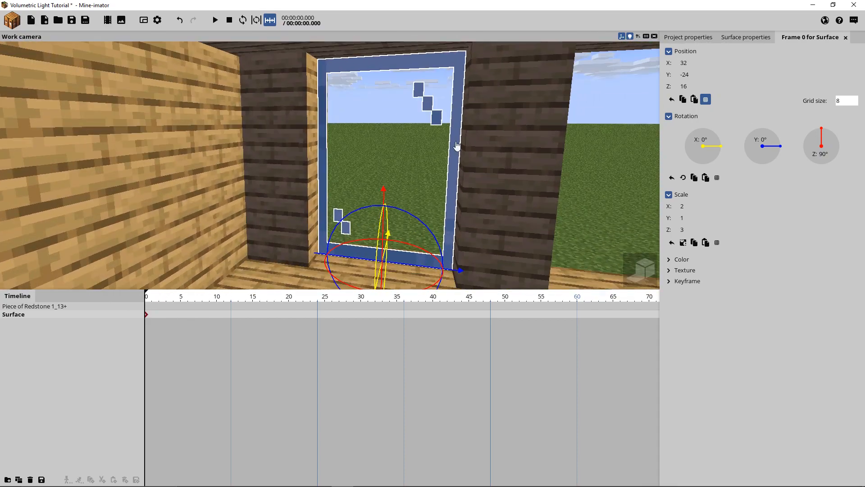
right_click_drag(436, 152, 436, 153)
key("s")
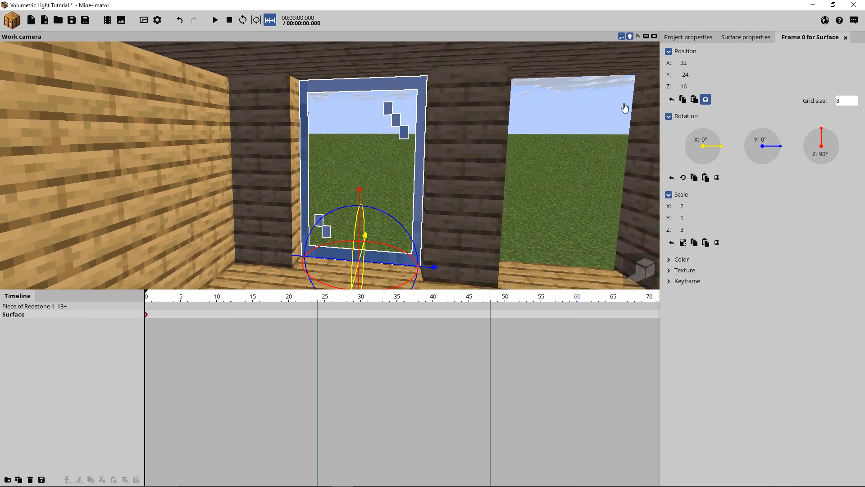
left_click(688, 37)
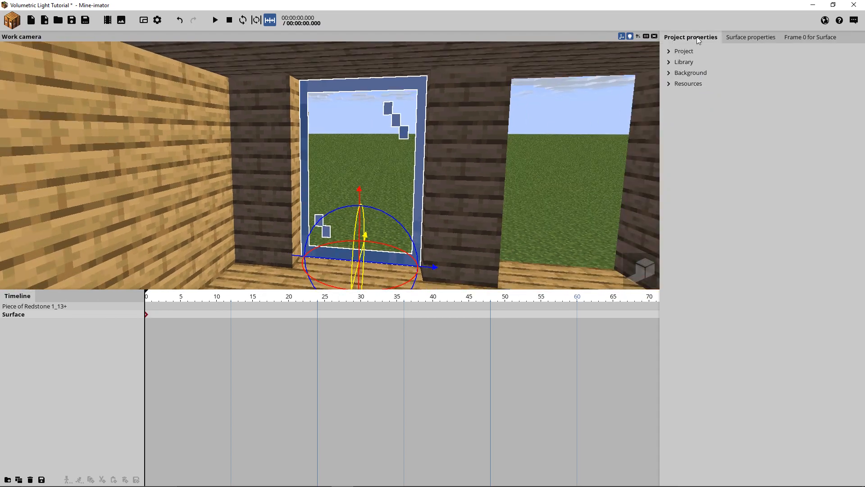
left_click(685, 63)
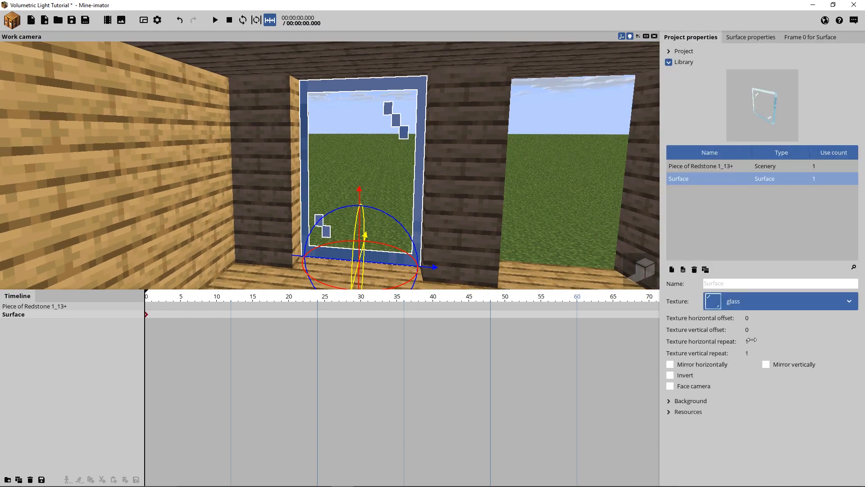
left_click_drag(750, 341, 753, 341)
left_click(754, 342)
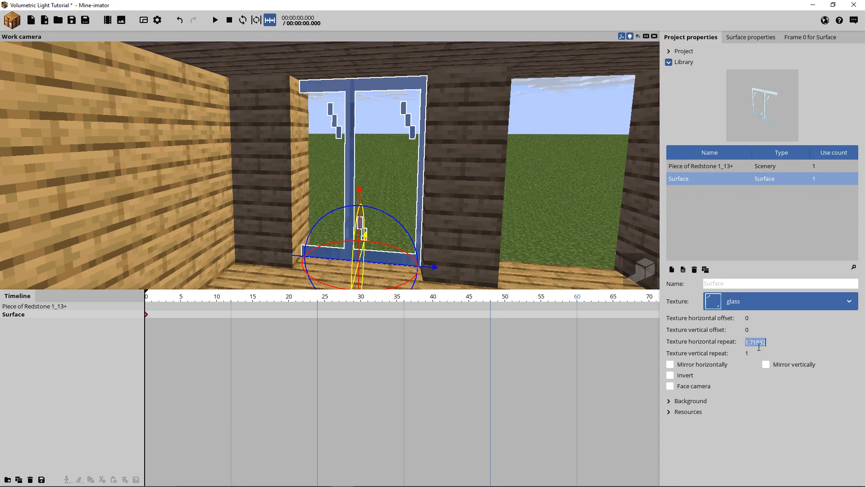
type("2")
type("3")
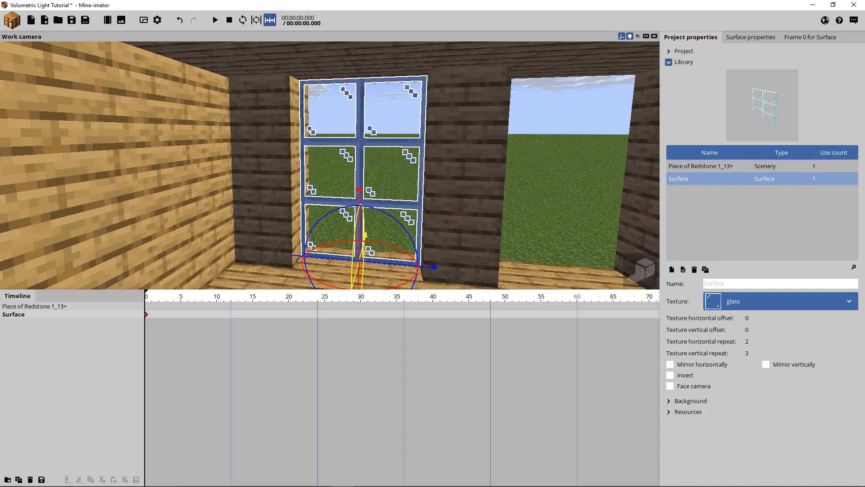
right_click_drag(464, 171, 436, 184)
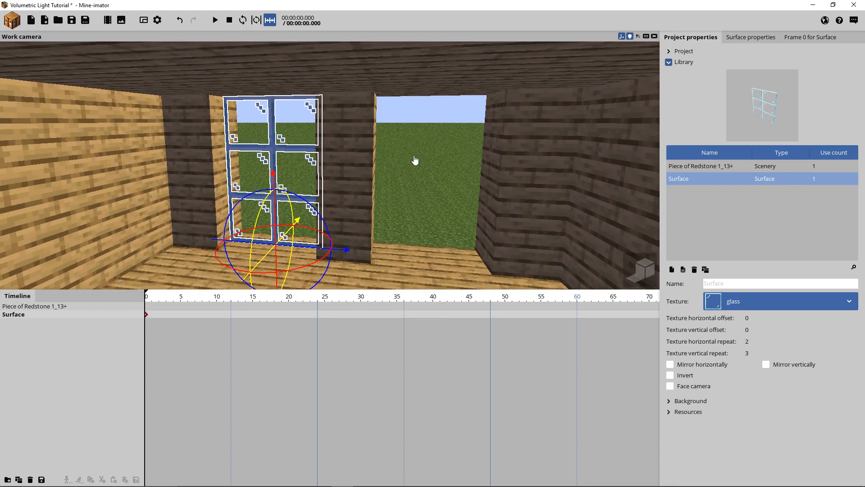
- Add a surface textured with purple_stained_glass.png and set its texture repeat to 2 horizontally and 3 vertically
left_click(8, 23)
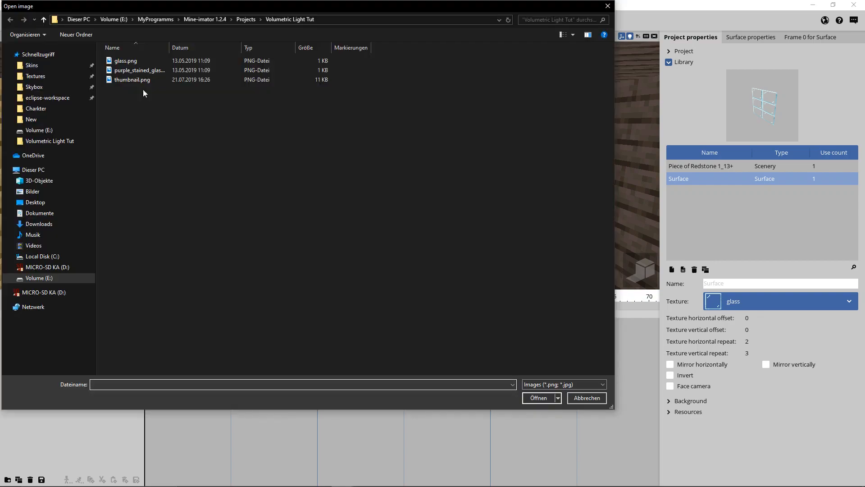
double_click(139, 71)
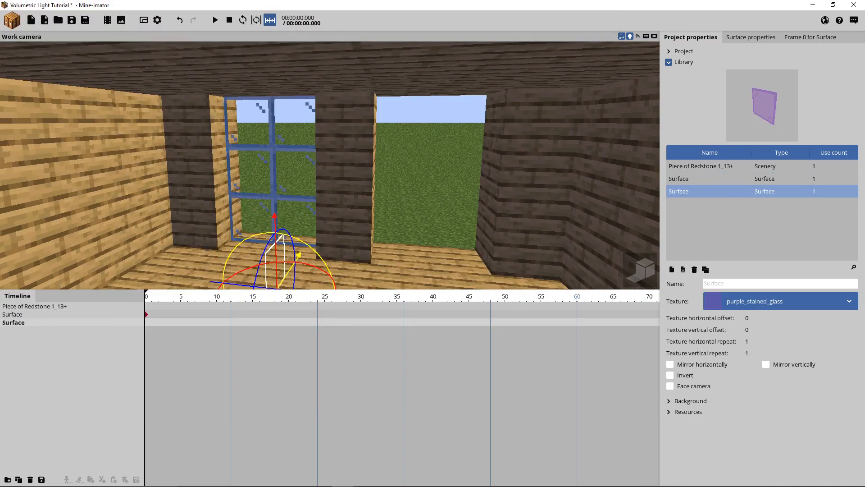
right_click_drag(455, 180, 455, 203)
left_click(747, 353)
- Scale the purple surface to X 2 and Z 3, rotate it 90° about Z, and move it to X 32, Y 24, Z 16
left_click(810, 37)
left_click(683, 230)
type("3")
left_click_drag(333, 252, 459, 212)
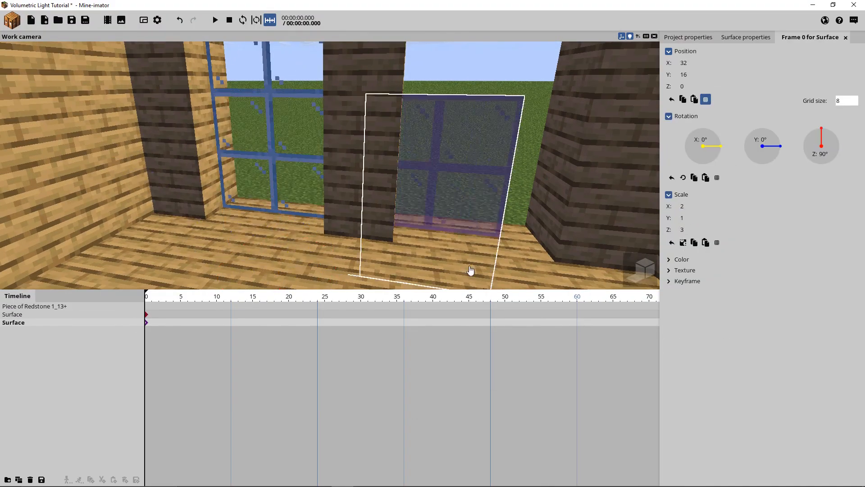
right_click_drag(469, 270, 514, 189)
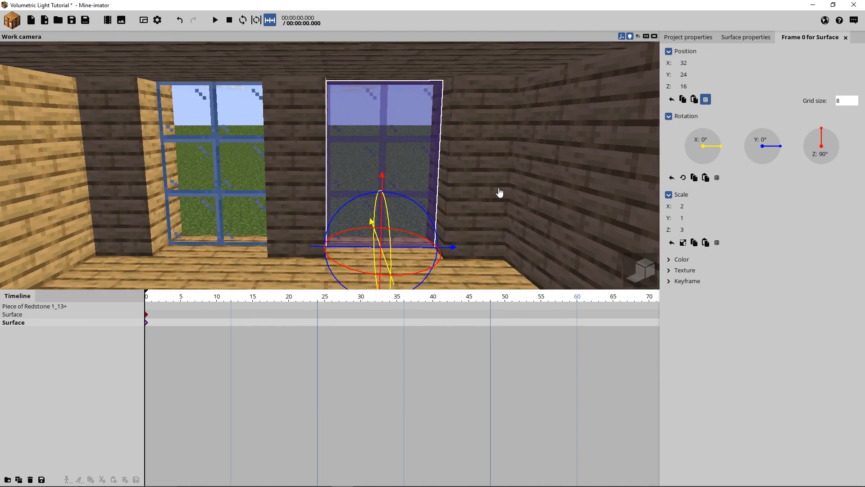
- Parent both glass surfaces to the room scenery and rename the scenery Scene
left_click_drag(33, 343, 13, 308)
left_click(16, 306)
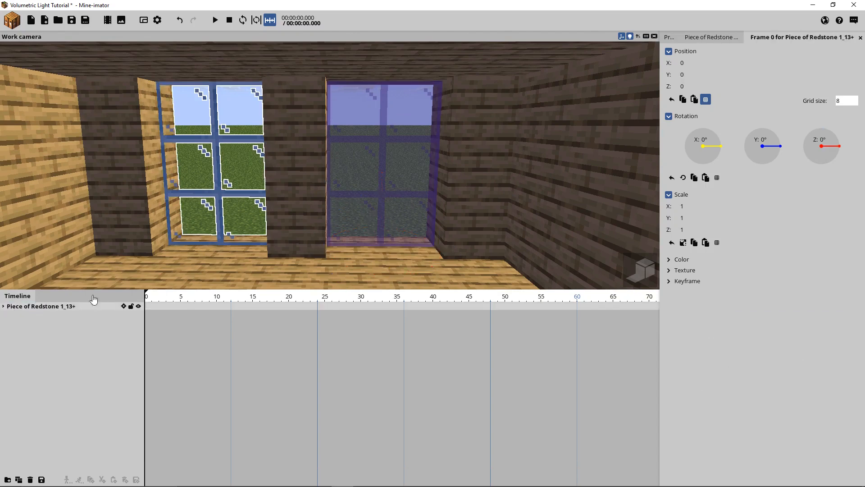
type("S")
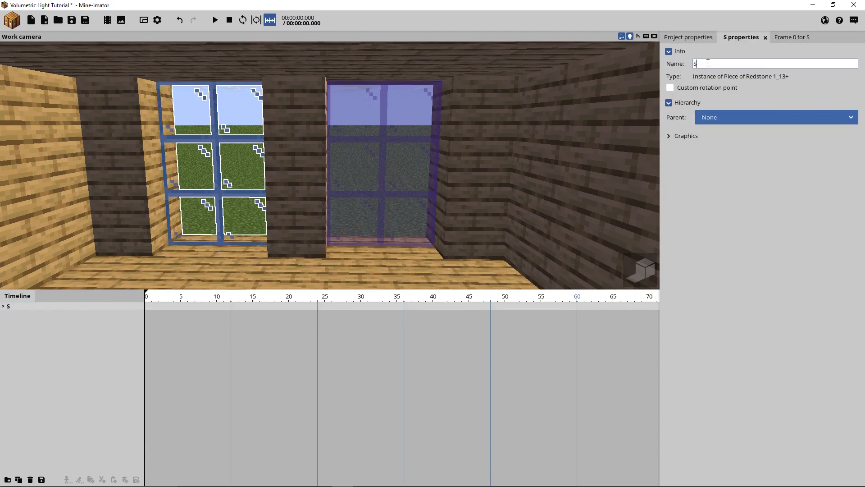
type("cene")
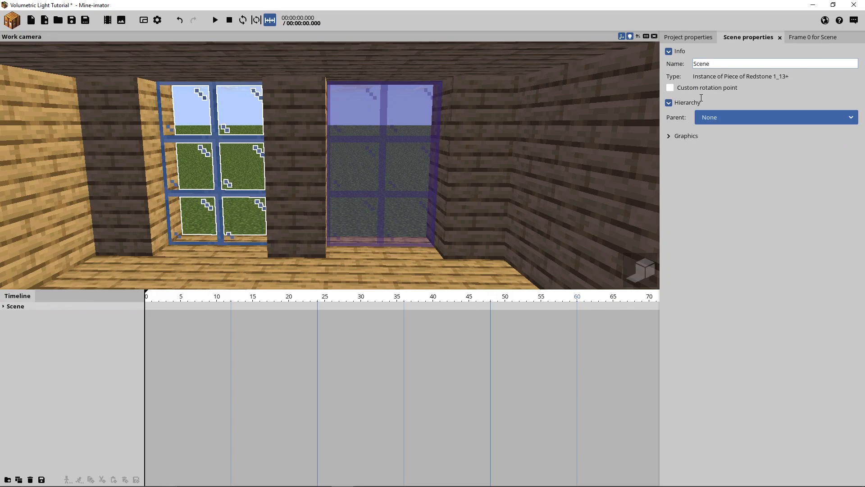
- Duplicate Scene together with its window surfaces and move the copy to Y 200, beside the original room
key("s")
right_click_drag(423, 181, 495, 185)
left_click(483, 200)
key("s")
key("d")
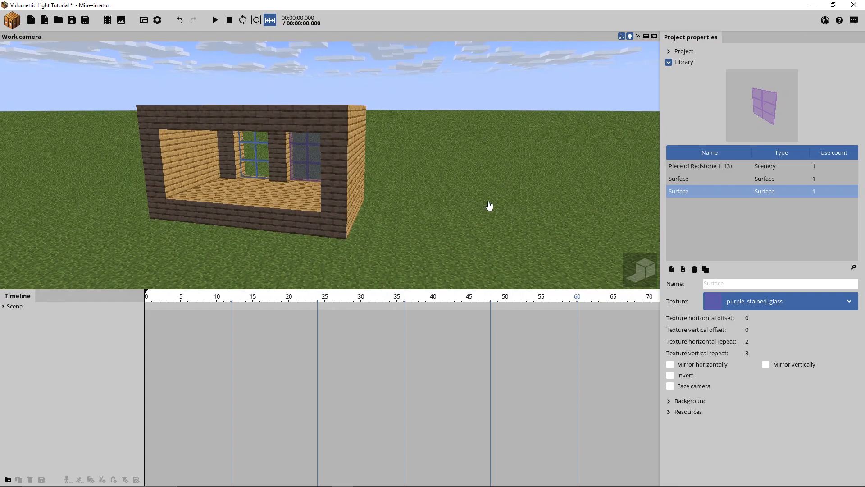
left_click(16, 308)
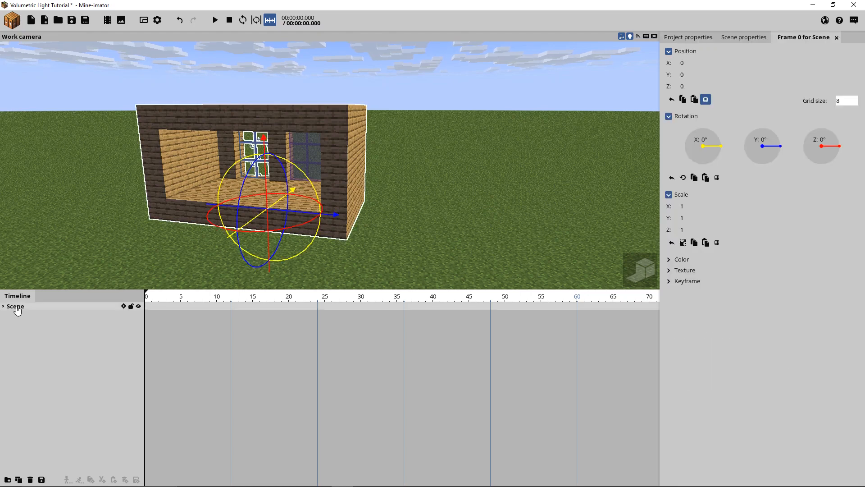
key("ctrl+d")
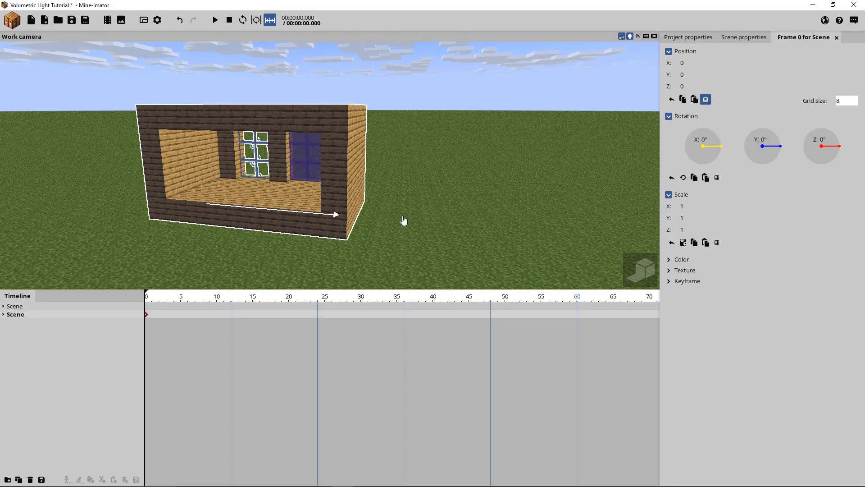
left_click_drag(404, 220, 618, 223)
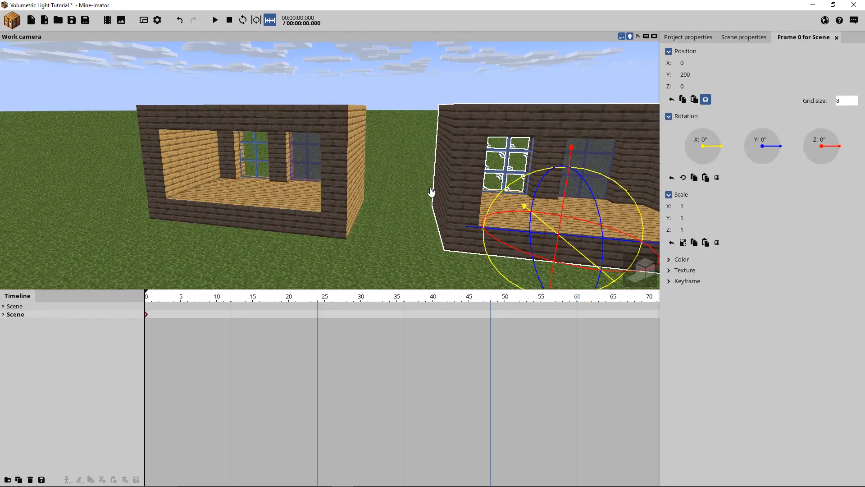
- Set the render depth of the purple window surface in the duplicated room to 1
key("d")
right_click_drag(431, 192, 467, 195)
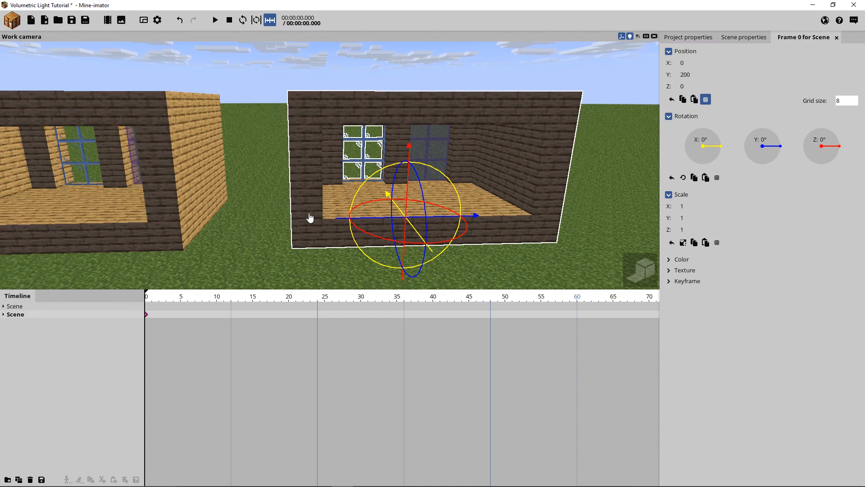
right_click_drag(309, 214, 324, 228)
key("s")
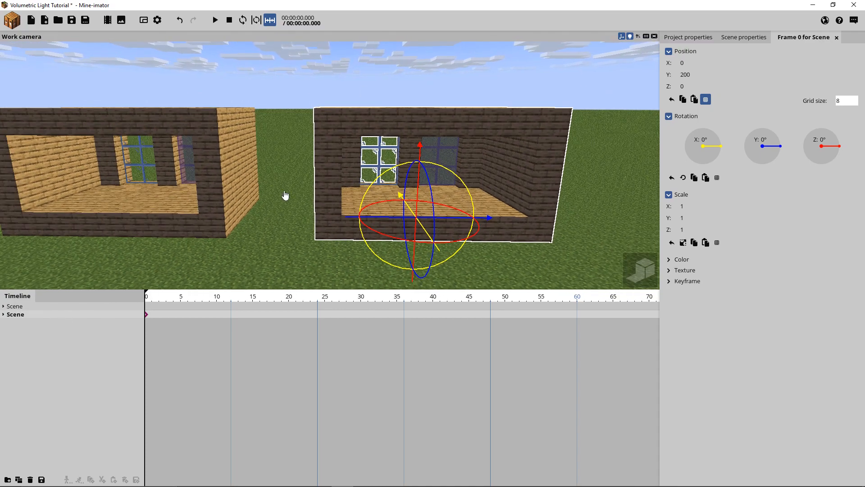
key("w")
mouse_move(308, 180)
right_mouse_down()
mouse_move(292, 182)
mouse_move(468, 175)
mouse_move(304, 180)
mouse_move(300, 167)
right_mouse_up()
key("a")
key("s")
key("w")
right_click_drag(217, 167, 225, 167)
key("a")
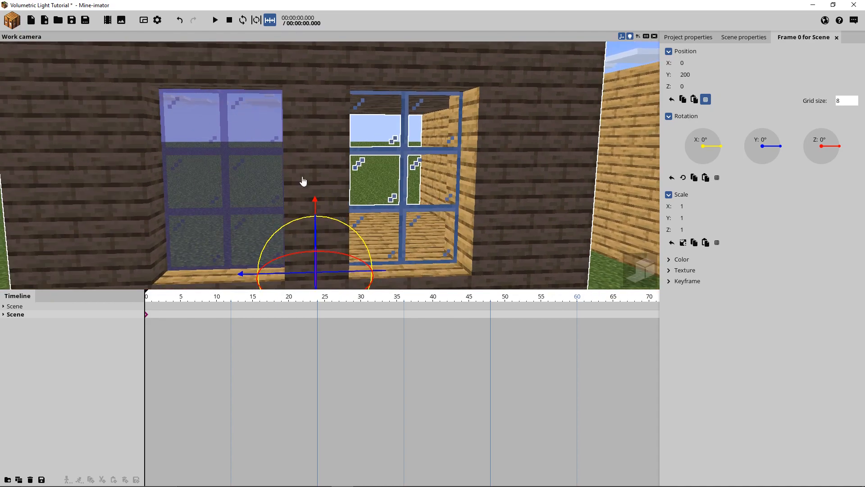
key("a")
right_click_drag(317, 151, 345, 151)
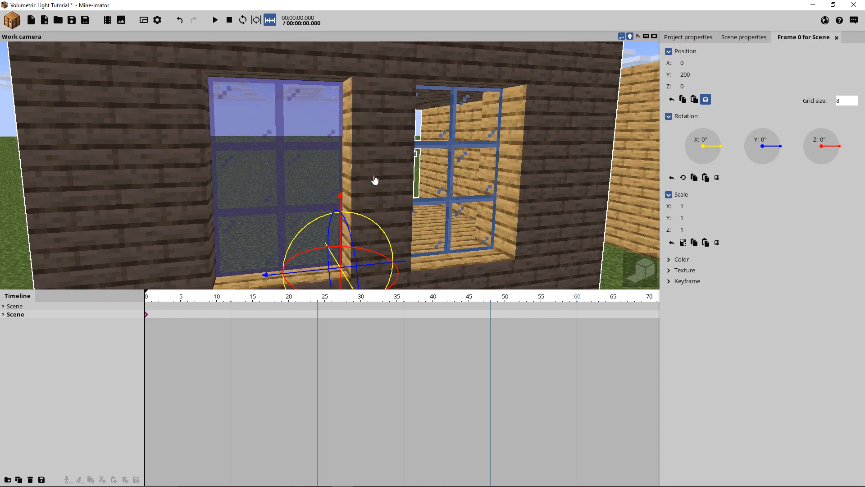
left_click(289, 171)
left_click(748, 38)
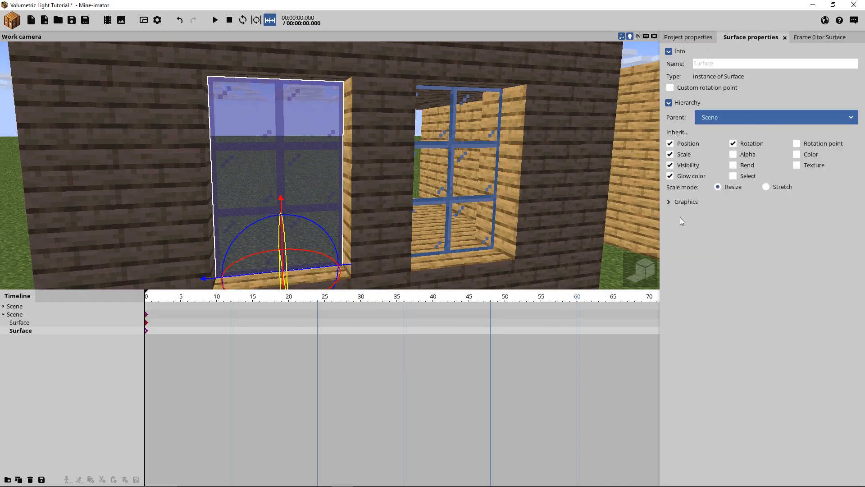
left_click(694, 202)
left_click_drag(723, 269, 727, 269)
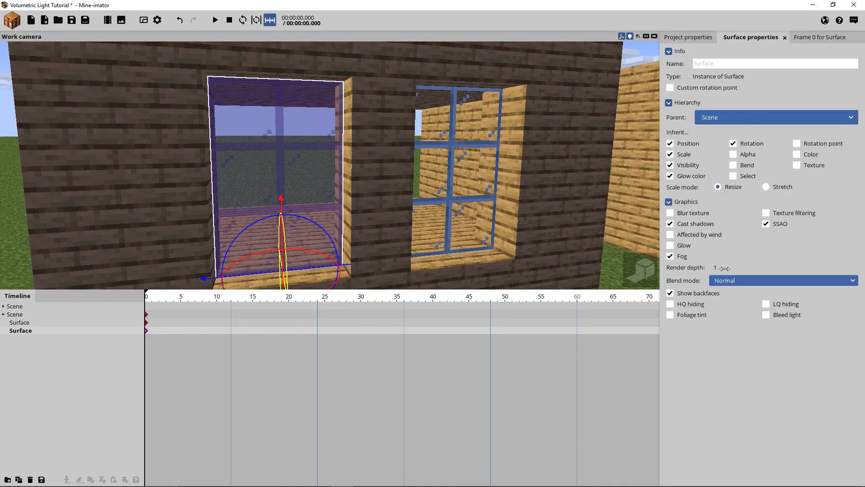
- Set the render depth of the purple window surface in the original room to 1
key("s")
key("d")
right_click_drag(279, 164, 247, 163)
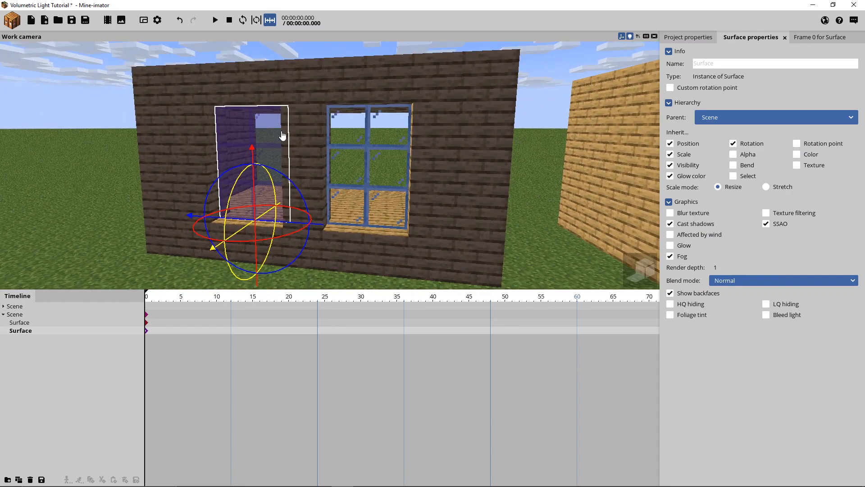
key("d")
right_click_drag(282, 136, 293, 138)
left_click(385, 125)
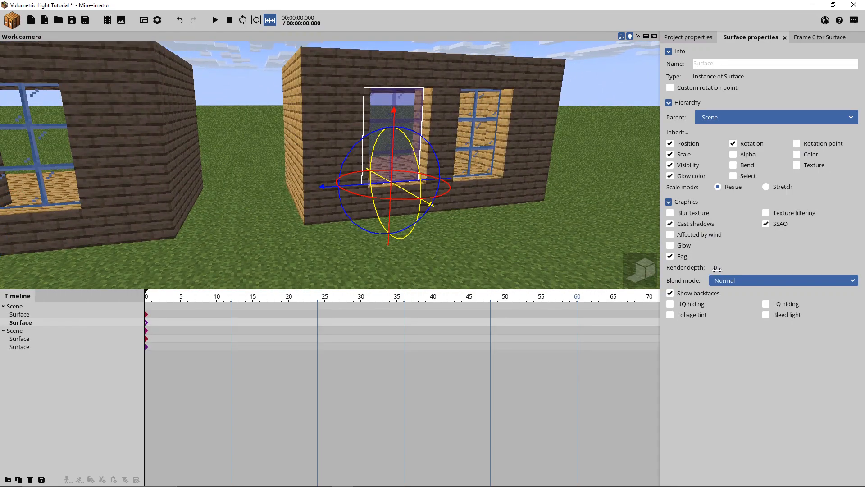
left_click_drag(723, 271, 726, 270)
- Rename the purple glass surfaces of both rooms WindowPurple
right_click_drag(515, 231, 375, 218)
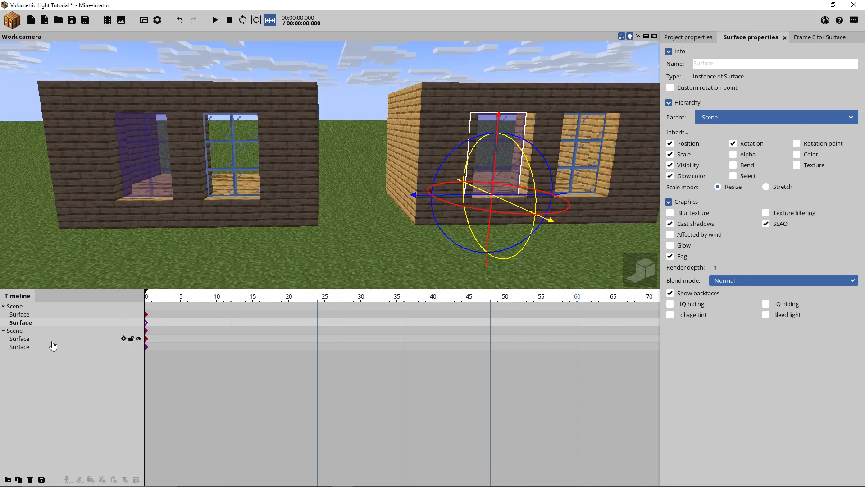
left_click(20, 346)
left_click(501, 147, "shift")
left_click(720, 64)
type("WindowPurple")
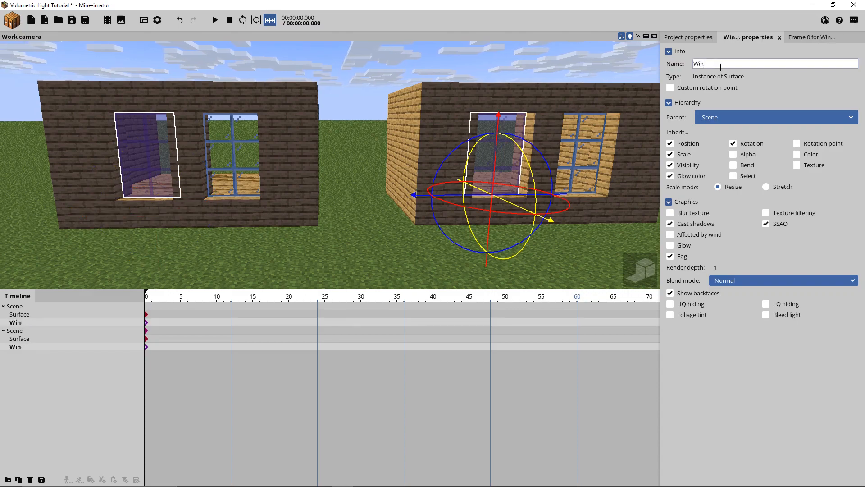
- Rename the clear glass surfaces of both rooms WindowClear
left_click(50, 339)
left_click(50, 315)
left_click(59, 338, "shift")
left_click(703, 64)
type("WindowClear")
left_click(361, 195)
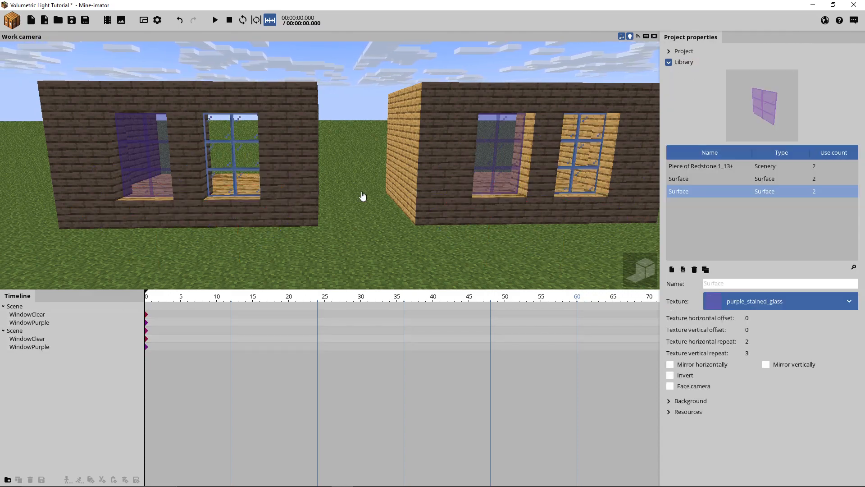
- Add a camera to the project and parent it to the duplicated scene
right_click_drag(361, 195, 135, 202)
left_click(13, 20)
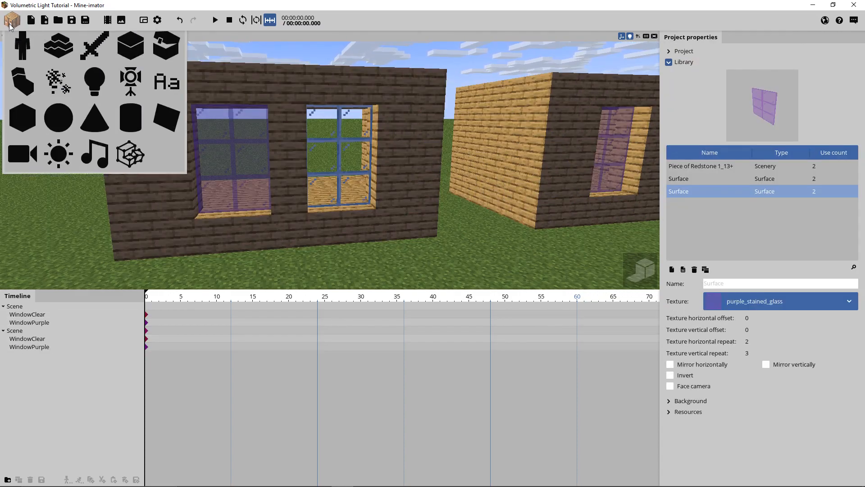
left_click(23, 150)
left_click(270, 109)
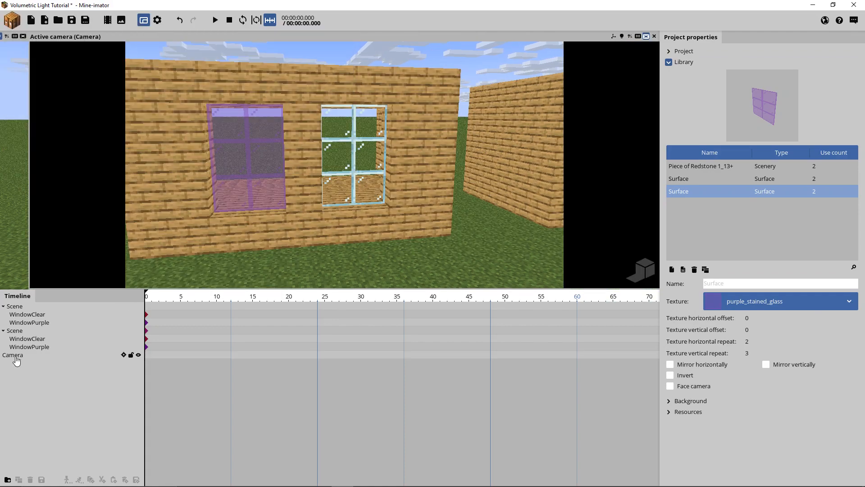
left_click_drag(14, 355, 30, 346)
- Rename the duplicated scene MaskScene and close the secondary camera view
left_click_drag(33, 330, 34, 331)
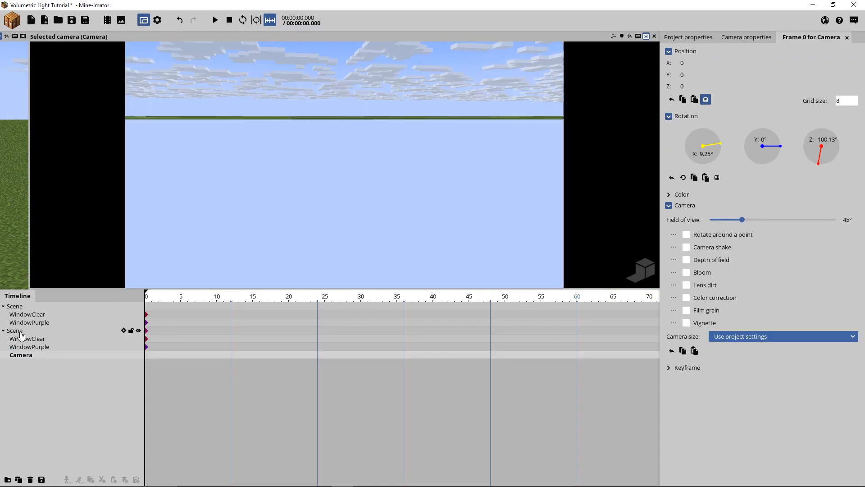
left_click(270, 279)
left_click(742, 38)
left_click_drag(720, 66, 694, 66)
left_click(698, 67)
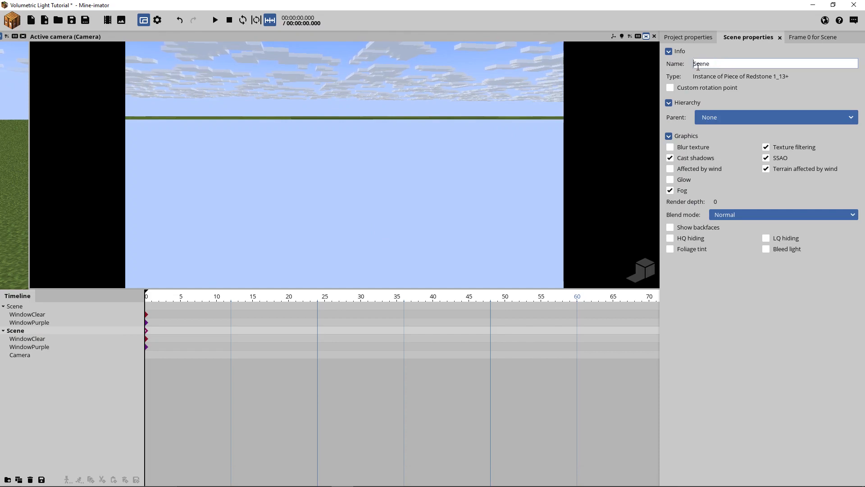
type("Mask")
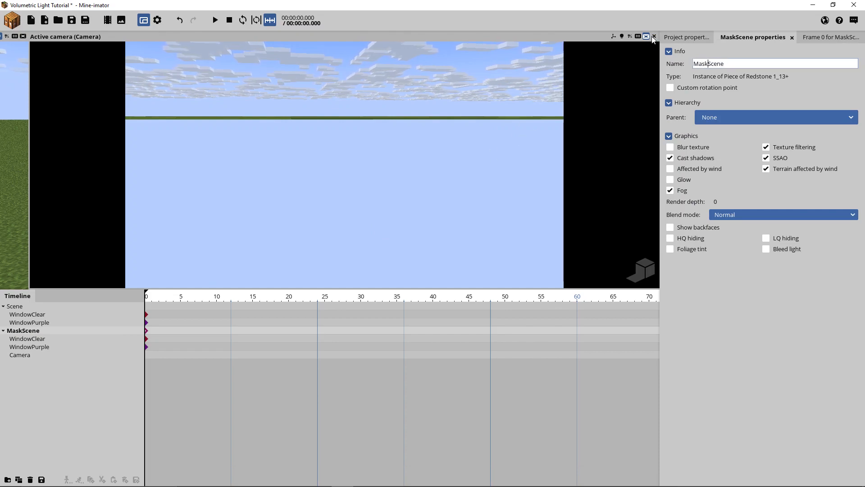
left_click(653, 37)
- Raise the camera to window height and shift it outward along X, between the two windows of MaskScene
left_click_drag(396, 194, 444, 200)
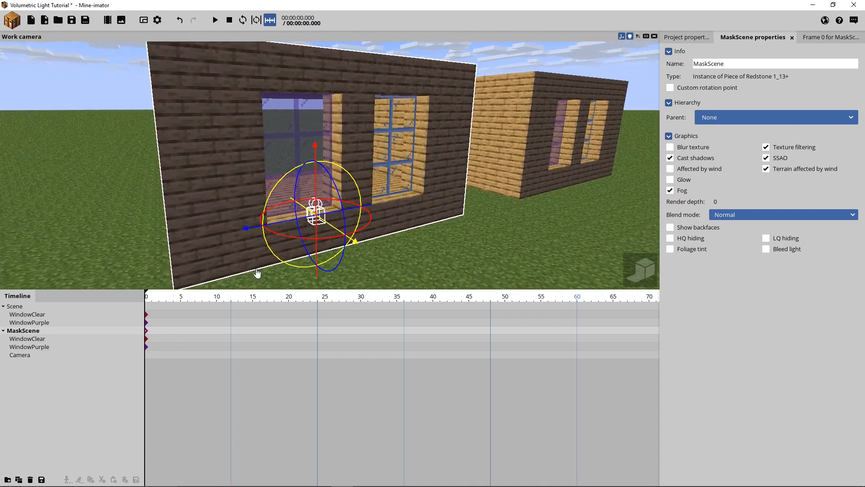
left_click(27, 358)
key("w")
right_click_drag(387, 222, 410, 227)
left_click_drag(356, 247, 397, 265)
left_click_drag(348, 207, 366, 115)
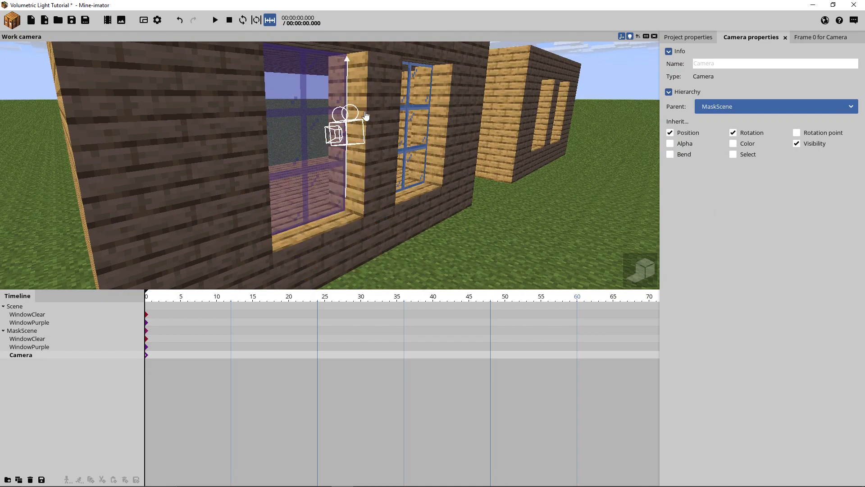
left_click_drag(442, 130, 403, 136)
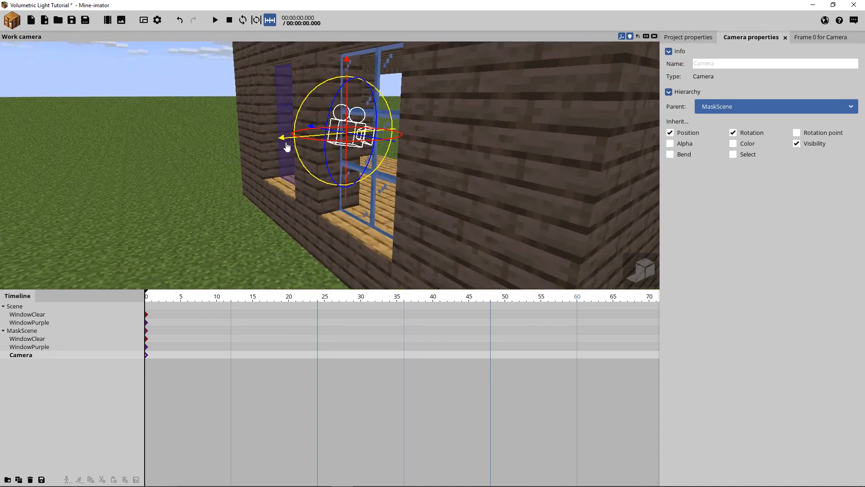
left_click_drag(281, 138, 264, 144)
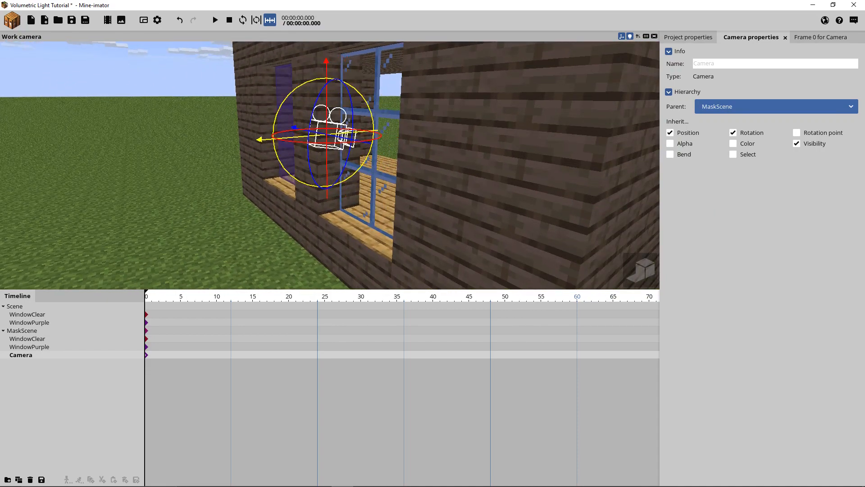
- Examine the camera's placement relative to the MaskScene windows from outside and inside the room
left_click_drag(375, 199, 398, 120)
right_click_drag(424, 196, 424, 196)
key("a")
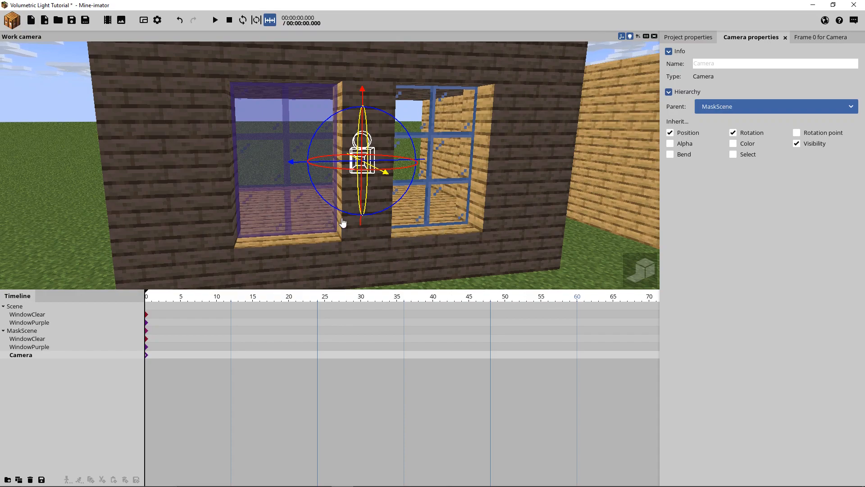
key("a")
right_click_drag(348, 227, 356, 227)
key("a")
right_click_drag(297, 145, 312, 148)
key("a")
right_click_drag(348, 187, 331, 184)
key("a")
left_click_drag(408, 189, 392, 189)
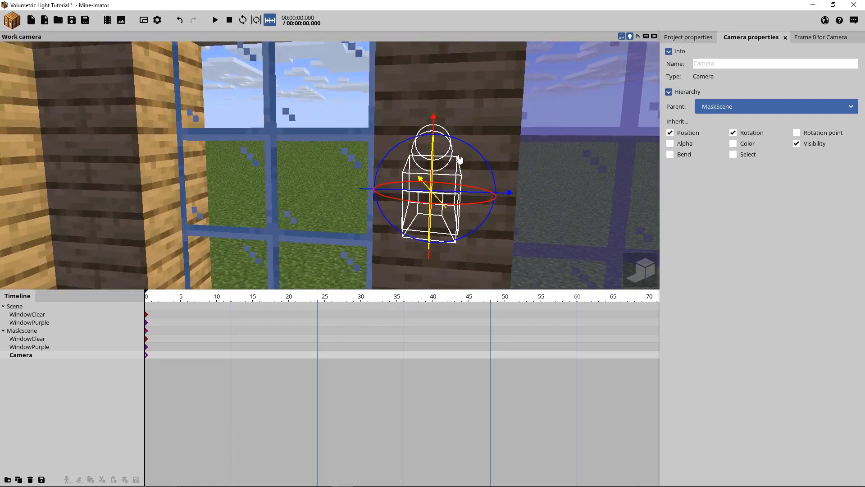
left_click_drag(540, 175, 558, 185)
mouse_move(329, 183)
left_mouse_down()
mouse_move(306, 181)
mouse_move(328, 183)
left_mouse_up()
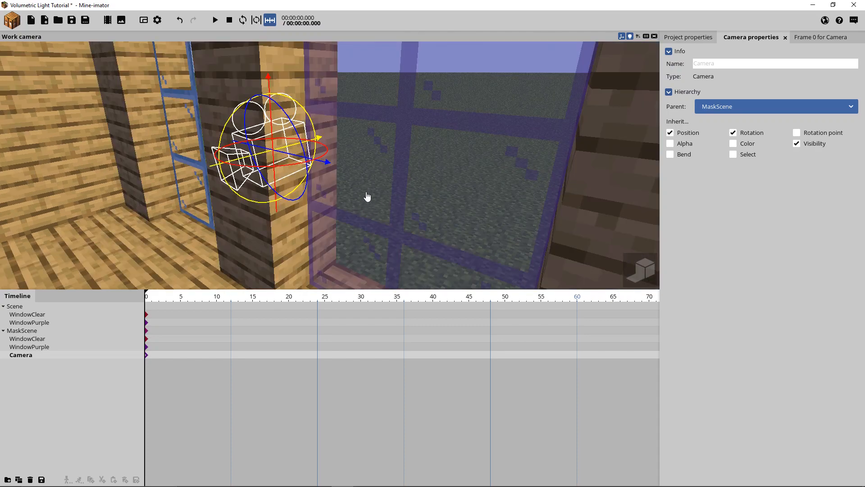
left_click_drag(385, 198, 401, 208)
right_click_drag(401, 208, 341, 224)
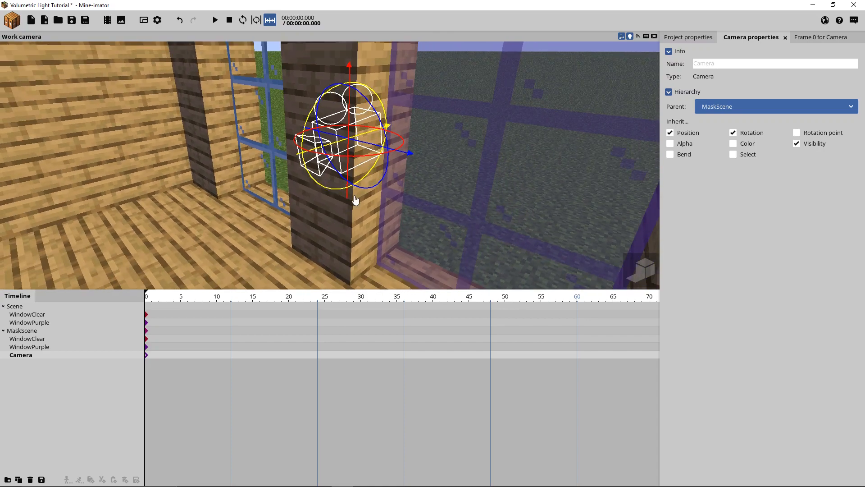
- Rename the camera parented to MaskScene as MaskCam
left_click_drag(359, 221, 311, 314)
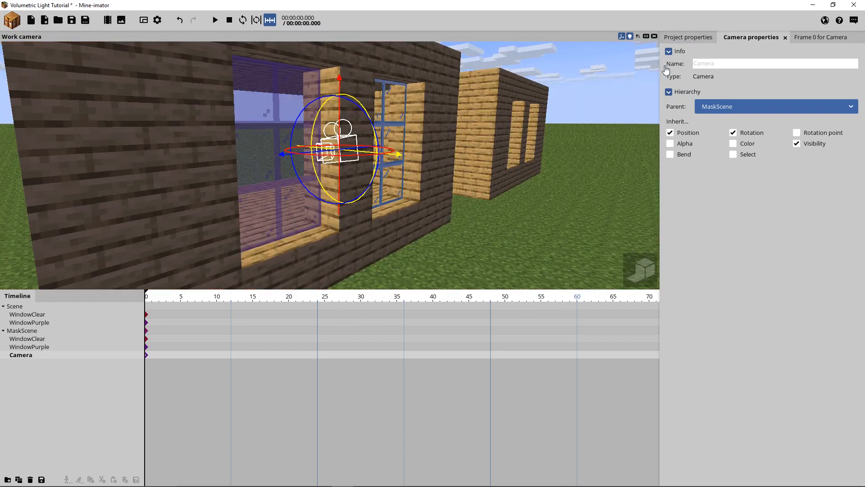
left_click(719, 62)
type("MaskCam")
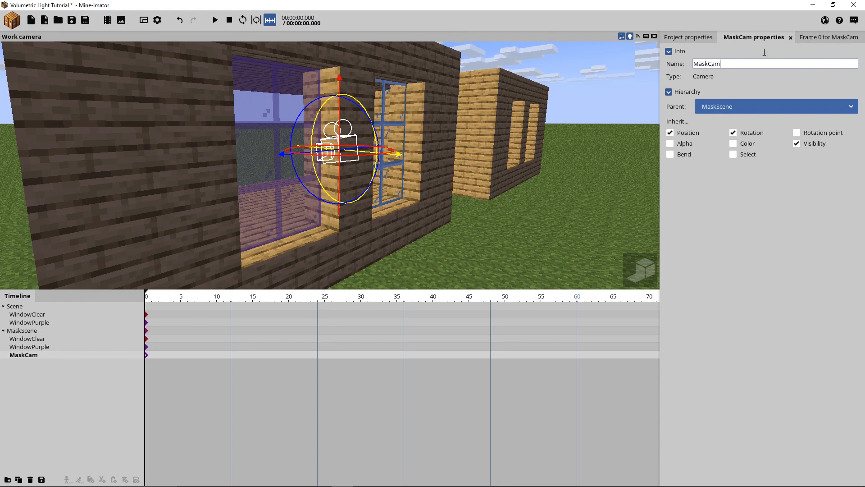
- Make MaskCam rotate around a point, with an XY rotation point angle of -90°
left_click(824, 39)
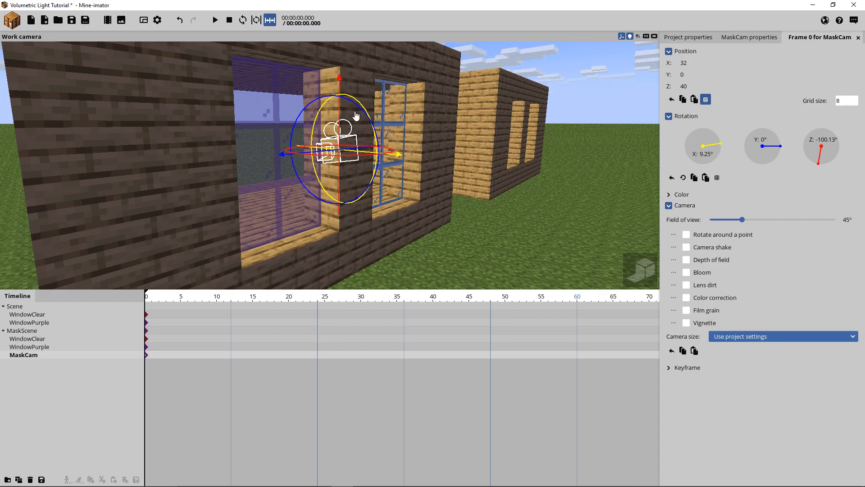
left_click(692, 235)
left_click_drag(532, 227, 508, 232)
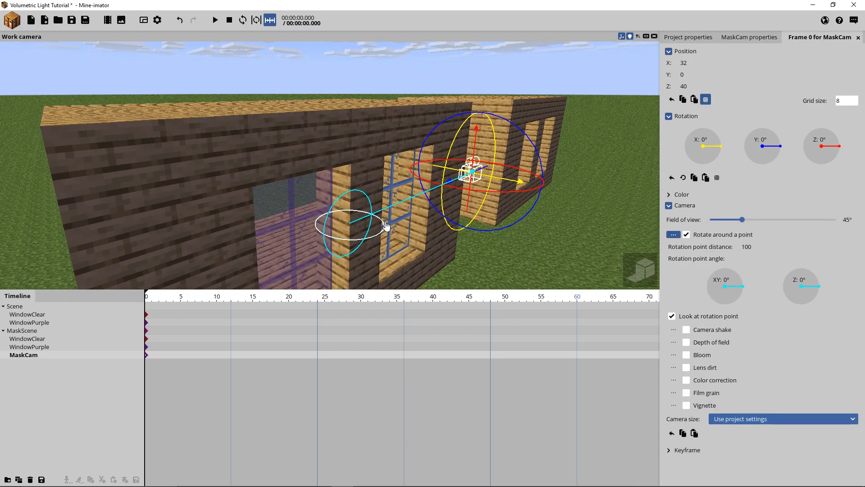
left_click_drag(386, 226, 393, 247)
left_click_drag(425, 171, 427, 173)
left_click_drag(280, 208, 267, 210)
left_click_drag(728, 279, 735, 279)
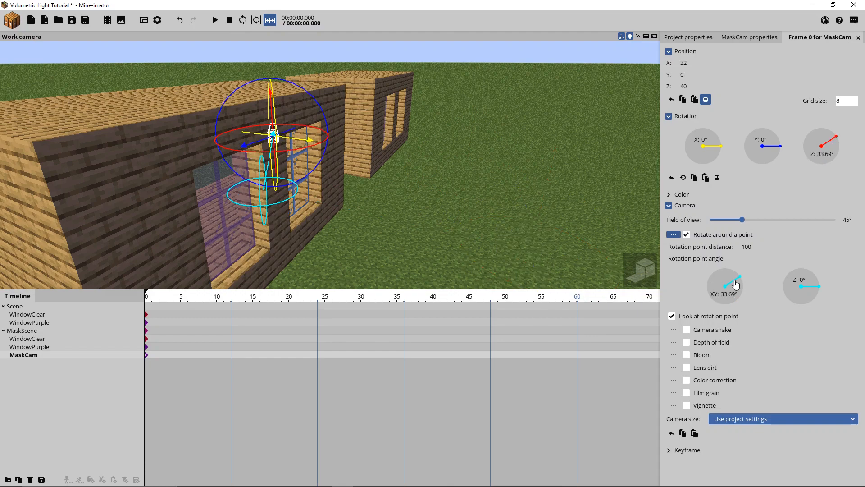
left_click(733, 292)
type("-90")
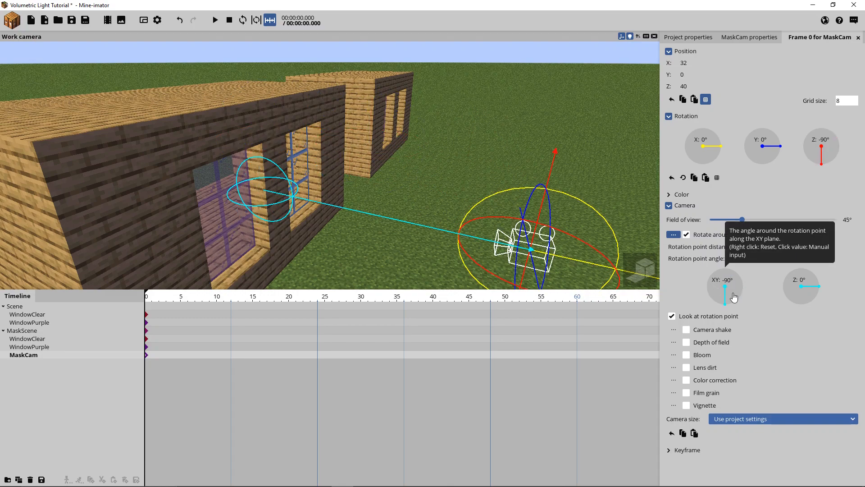
- Show the secondary camera view and set MaskCam's field of view to 1°
left_click(448, 186)
mouse_move(447, 186)
right_mouse_down()
mouse_move(456, 184)
mouse_move(447, 188)
right_mouse_up()
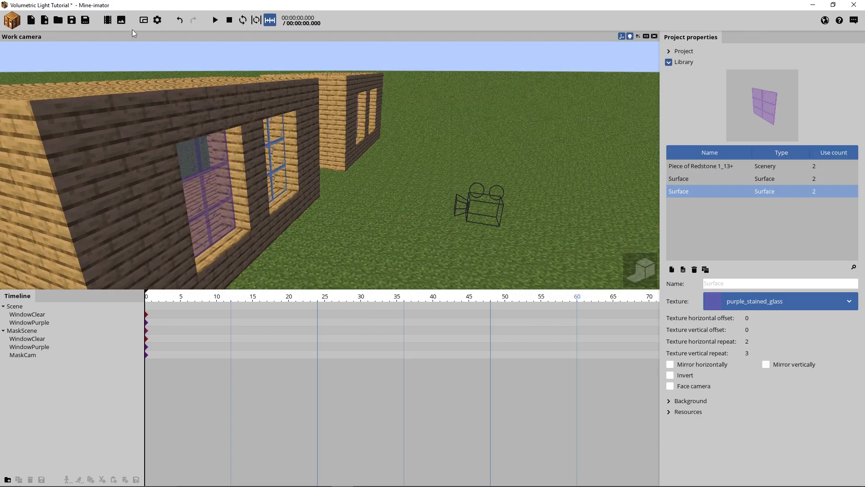
left_click(144, 21)
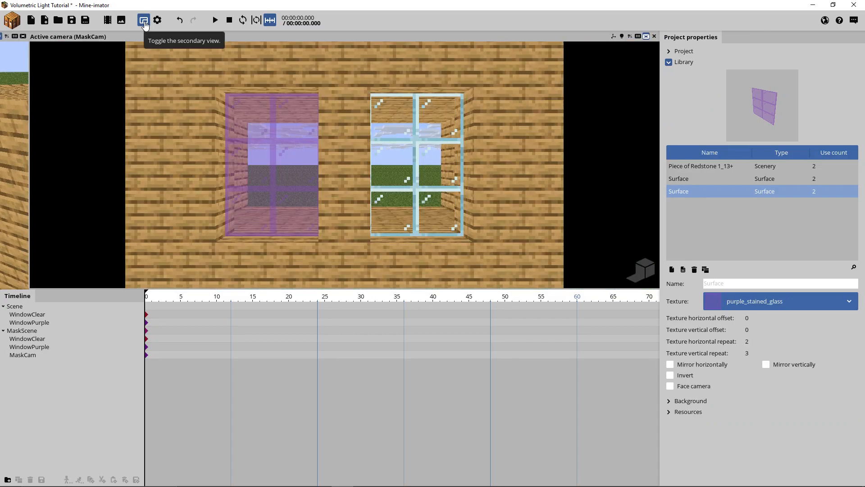
left_click(24, 354)
left_click_drag(741, 220, 709, 220)
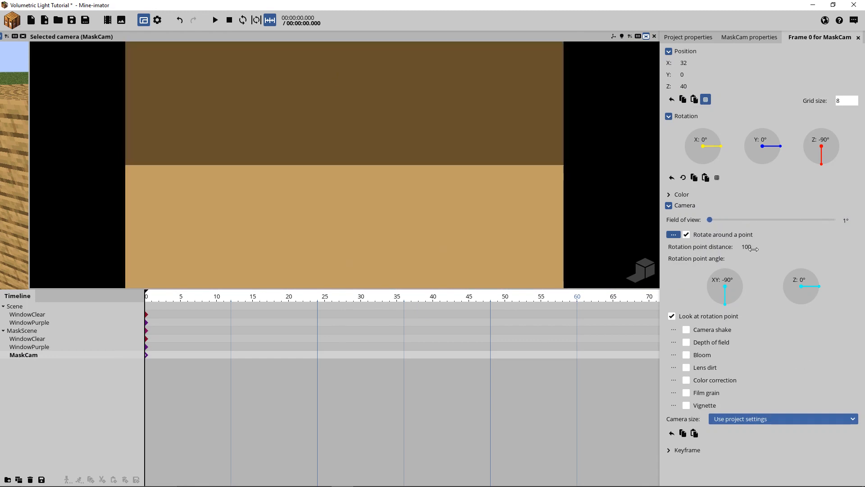
- Increase MaskCam's rotation point distance to 2786 to fit both windows in its frame
left_click_drag(753, 248, 849, 243)
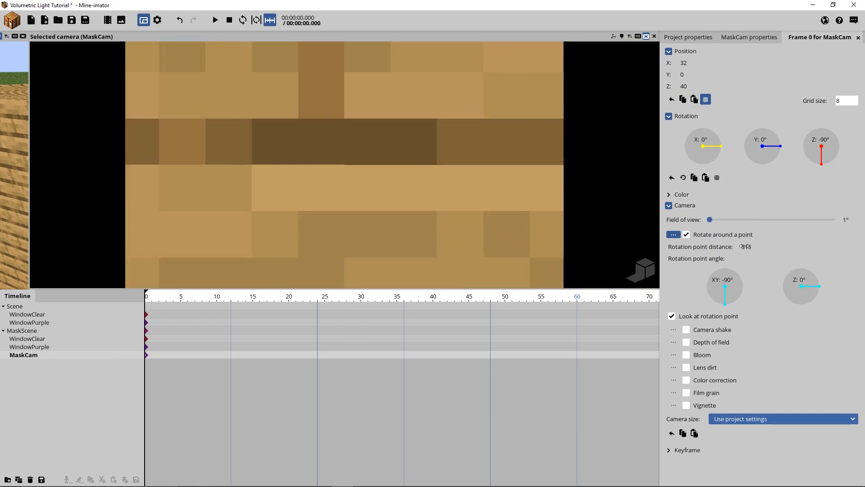
mouse_move(744, 247)
left_mouse_down()
mouse_move(766, 246)
mouse_move(732, 252)
mouse_move(780, 247)
mouse_move(735, 253)
mouse_move(745, 248)
left_mouse_up()
mouse_move(861, 239)
left_mouse_down()
mouse_move(836, 243)
mouse_move(855, 243)
left_mouse_up()
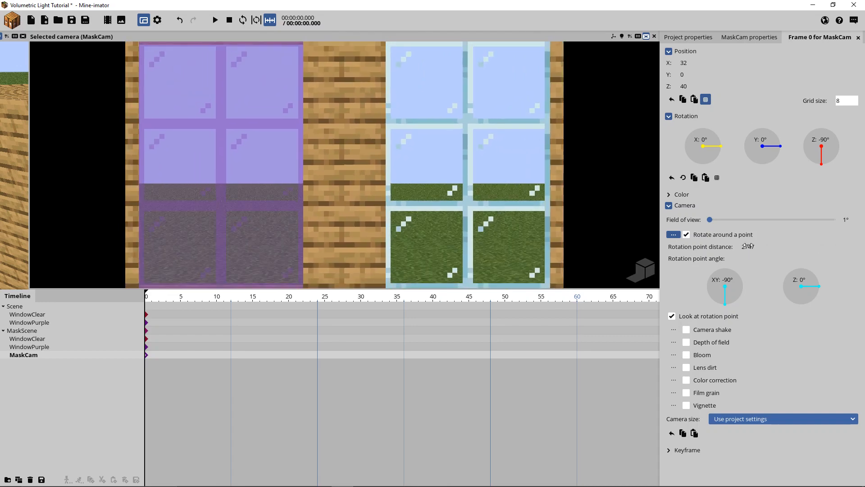
left_click_drag(747, 246, 765, 243)
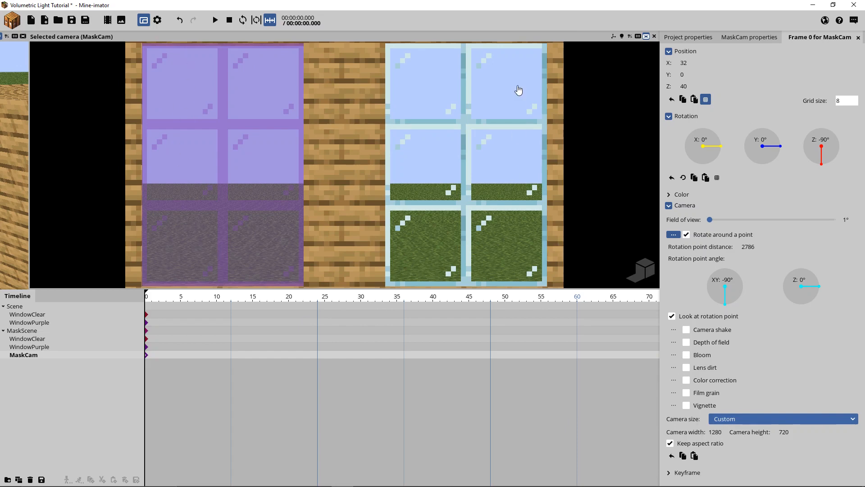
- Give MaskCam a custom camera size of 500 by 300 and set its rotation point distance to 2750
left_click(714, 432)
type("500")
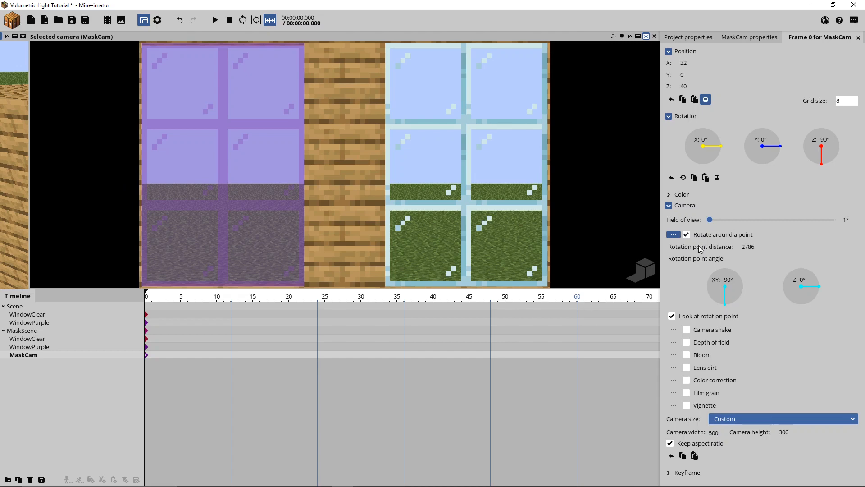
left_click_drag(748, 247, 734, 247)
left_click(741, 247)
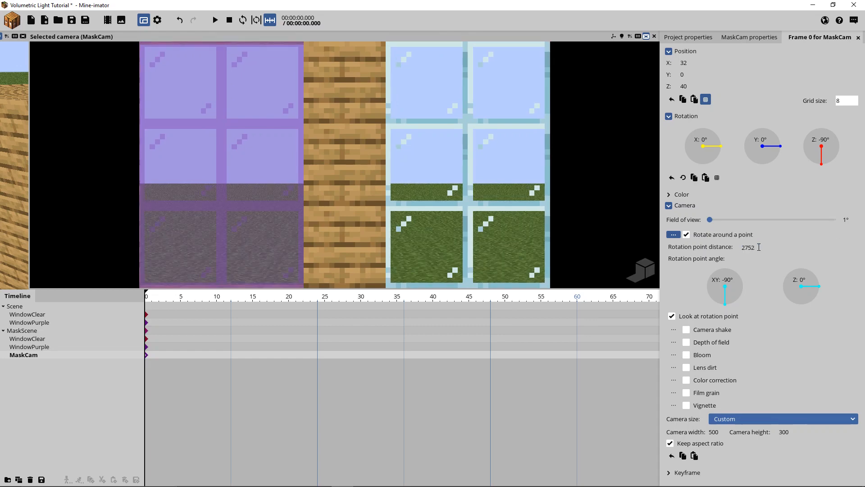
key("BackSpace")
type("0")
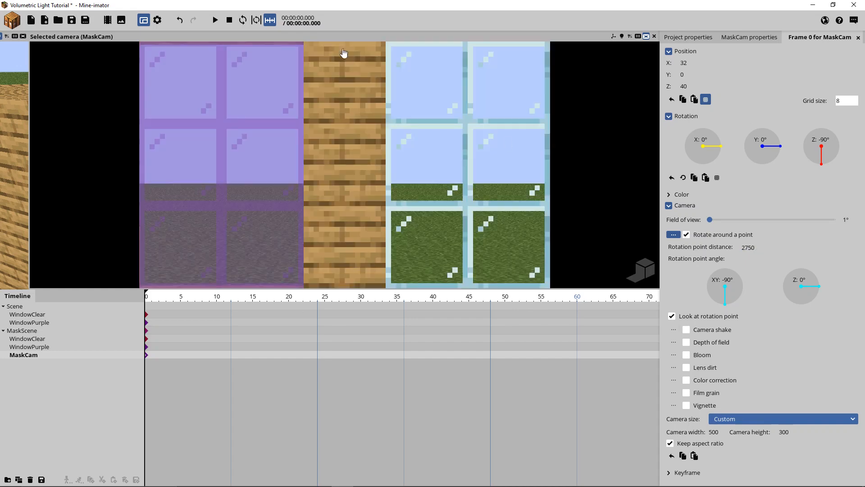
- Blacken WindowClear and WindowPurple in MaskScene by setting their RGB subtract color to white, FFFFFF
left_click_drag(228, 291, 221, 416)
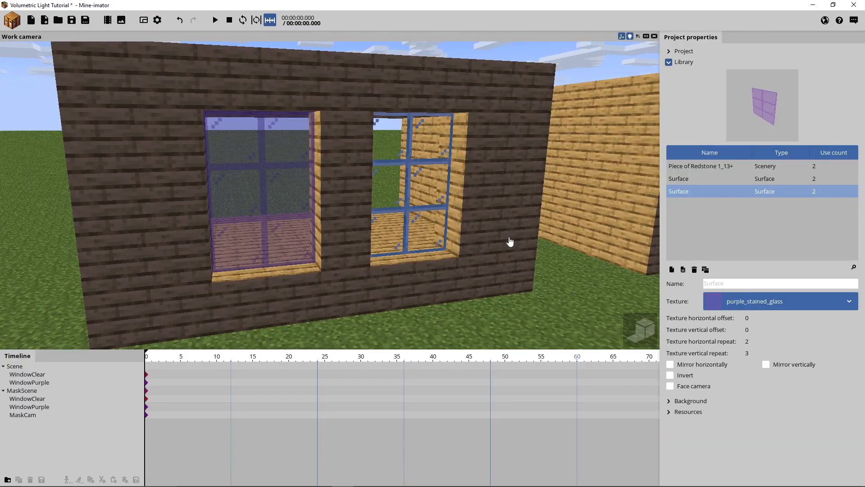
left_click(27, 398)
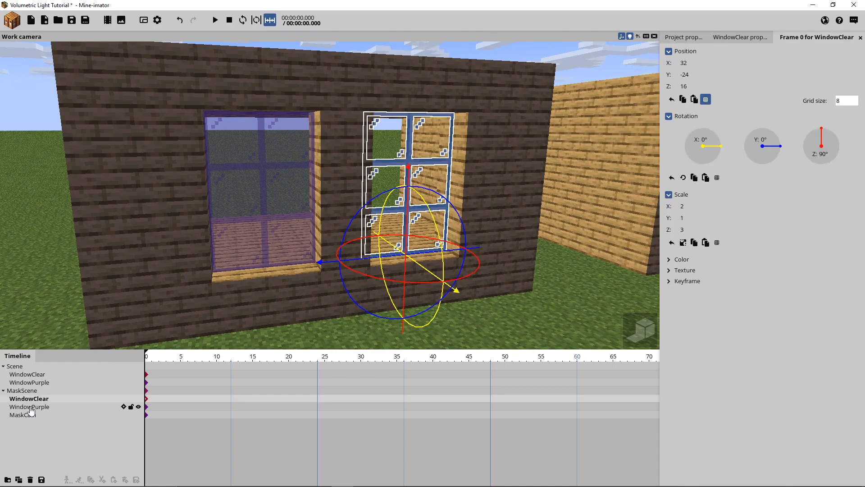
left_click(31, 406, "ctrl")
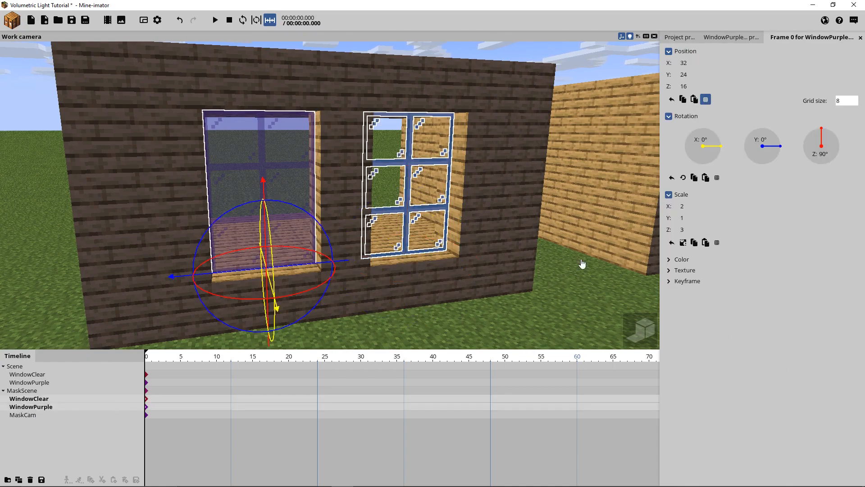
left_click(677, 260)
left_click(758, 299)
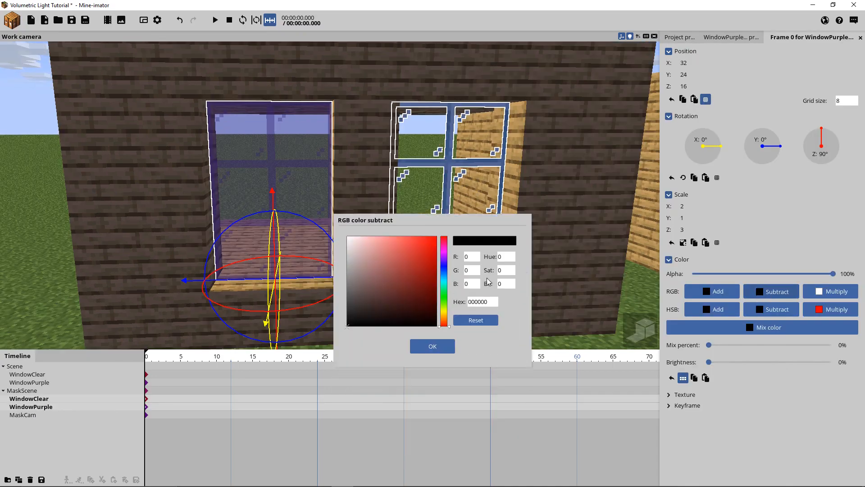
left_click_drag(396, 238, 326, 193)
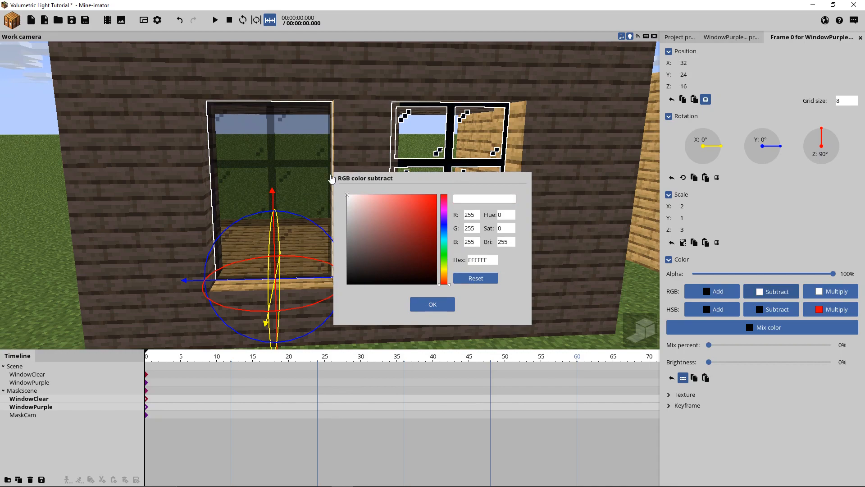
left_click(432, 304)
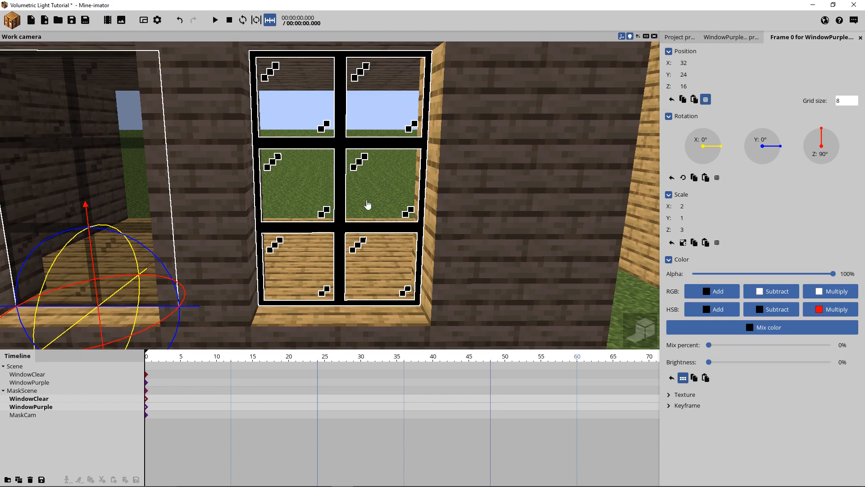
- Create a surface with no texture and parent it to MaskScene
left_click(11, 24)
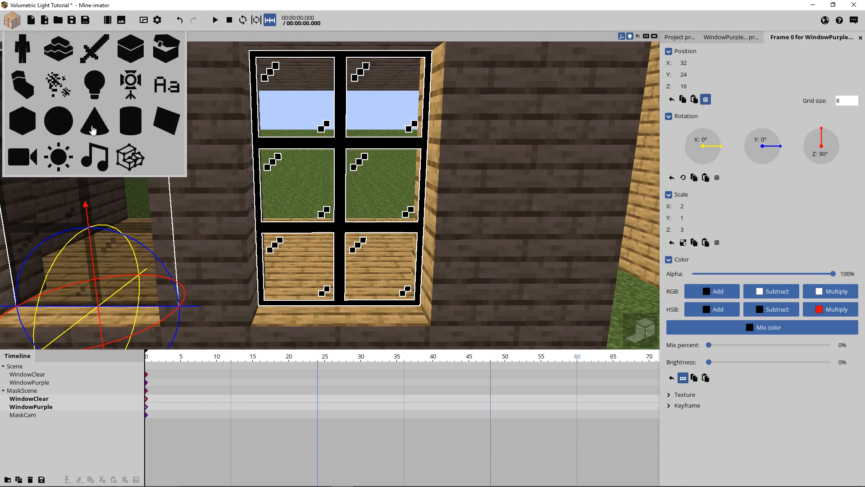
left_click(160, 127)
left_click(269, 141)
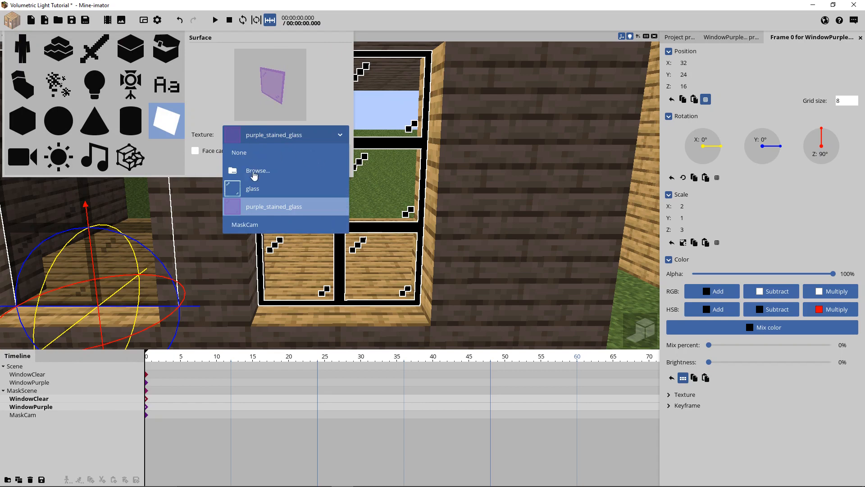
left_click(251, 150)
left_click(270, 166)
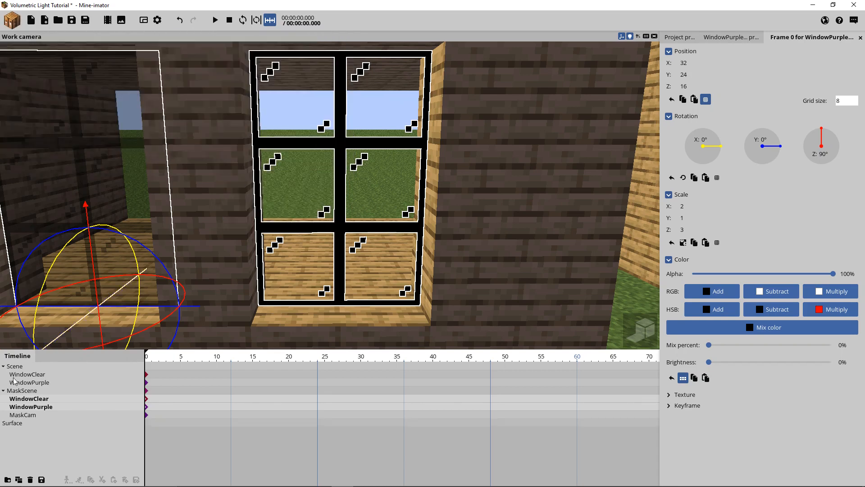
left_click_drag(3, 427, 34, 389)
- Rotate the new surface to 90° about Z so it runs parallel to the windows
right_click_drag(391, 265, 360, 284)
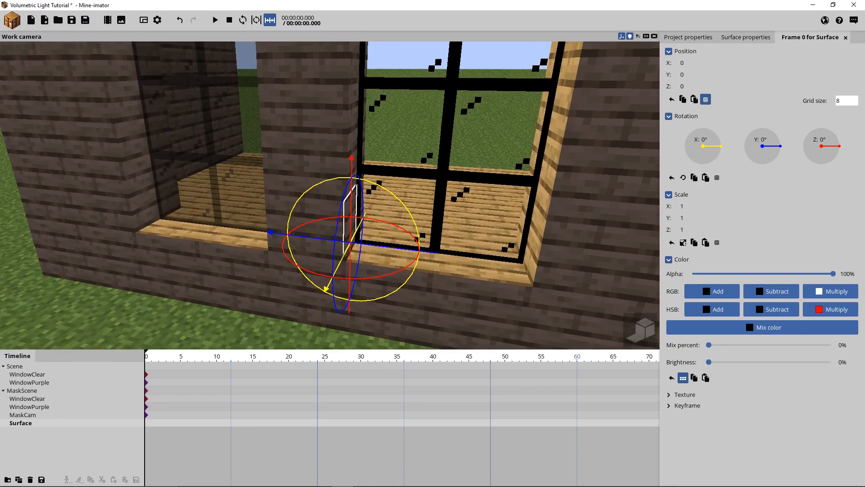
left_click_drag(386, 277, 293, 288)
right_click_drag(456, 161, 464, 127)
key("w")
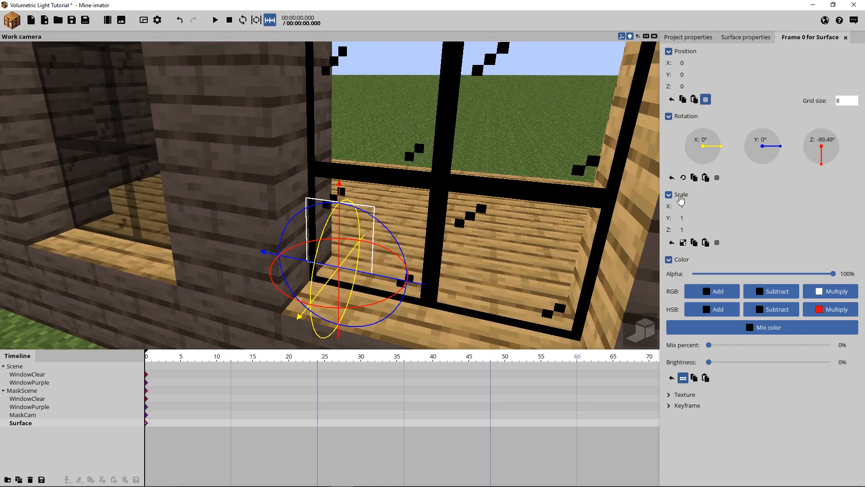
left_click(829, 141)
type("90")
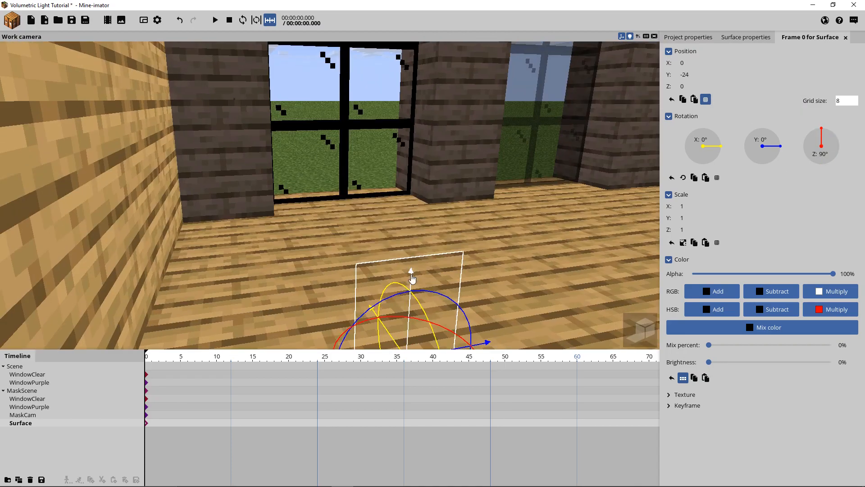
- Place the surface behind MaskScene's clear window at X 24, Y -24, Z 16, scaled to 2 in X and 3 in Z
left_click_drag(412, 274, 412, 168)
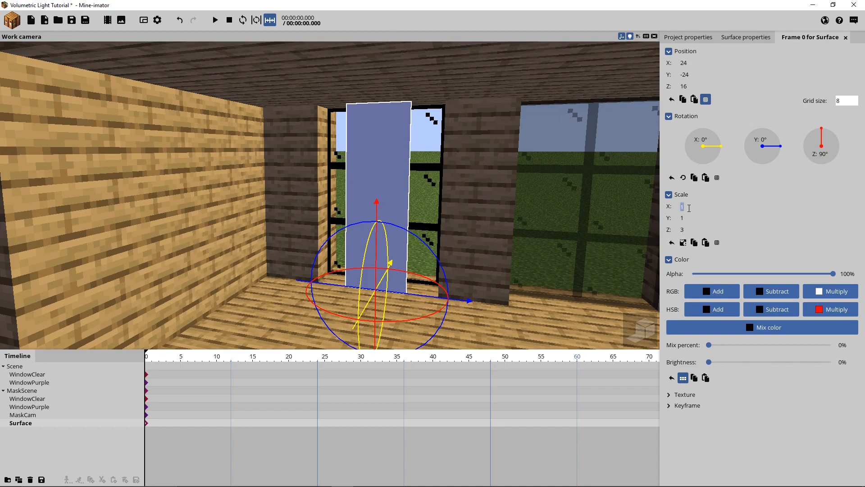
type("2")
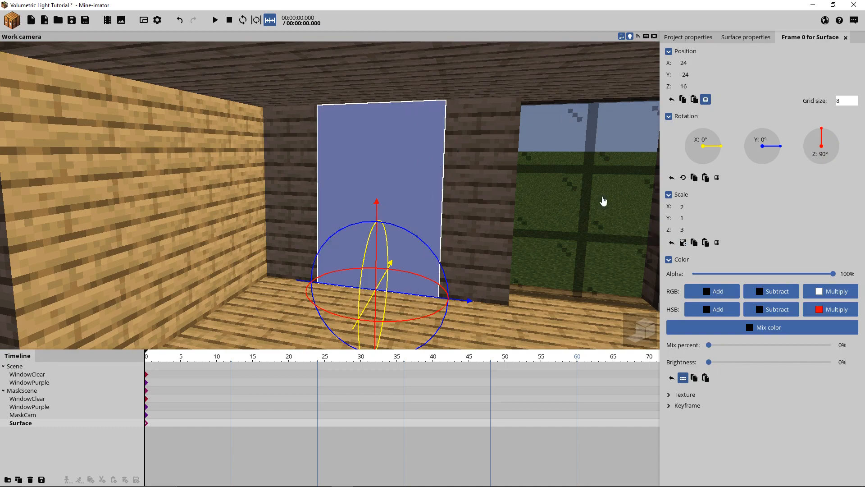
- Examine how the plain surface covers MaskScene's clear window from inside and outside, then deselect it
scroll(522, 193, "up", 5)
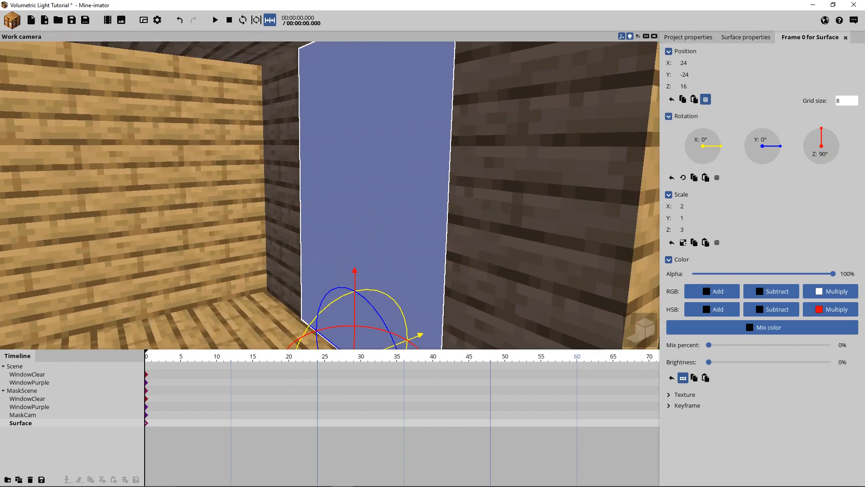
right_click_drag(546, 198, 547, 198)
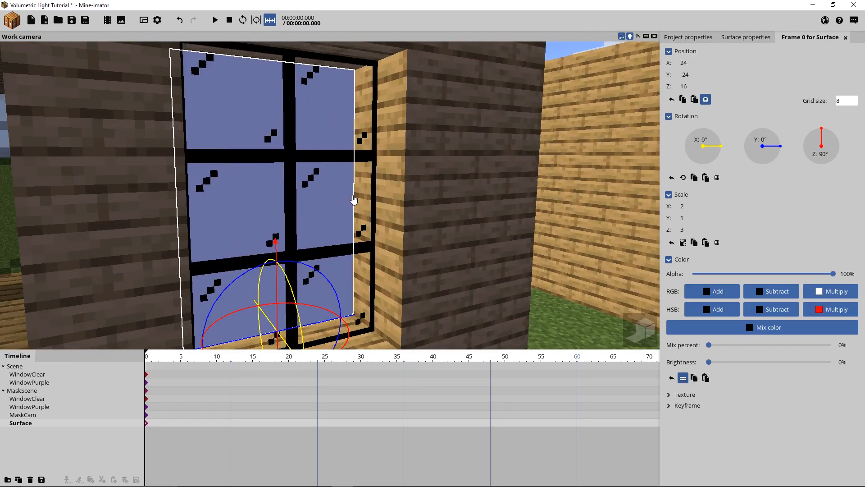
scroll(359, 171, "up", 3)
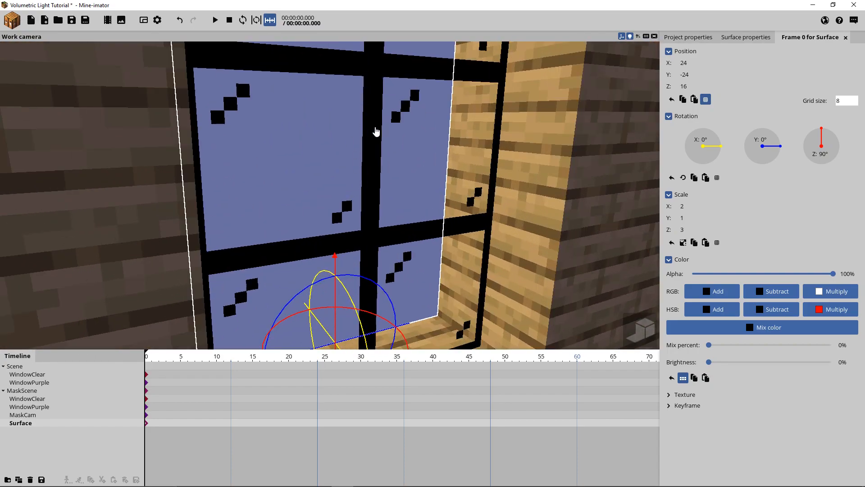
right_click_drag(452, 143, 491, 165)
key("s")
key("s")
key("w")
key("w")
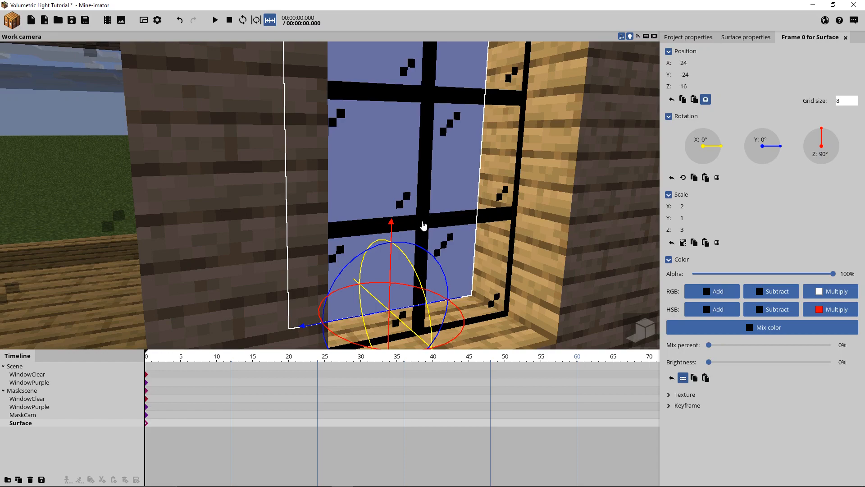
key("s")
right_click_drag(431, 183, 442, 191)
key("s")
key("s")
left_click(548, 327)
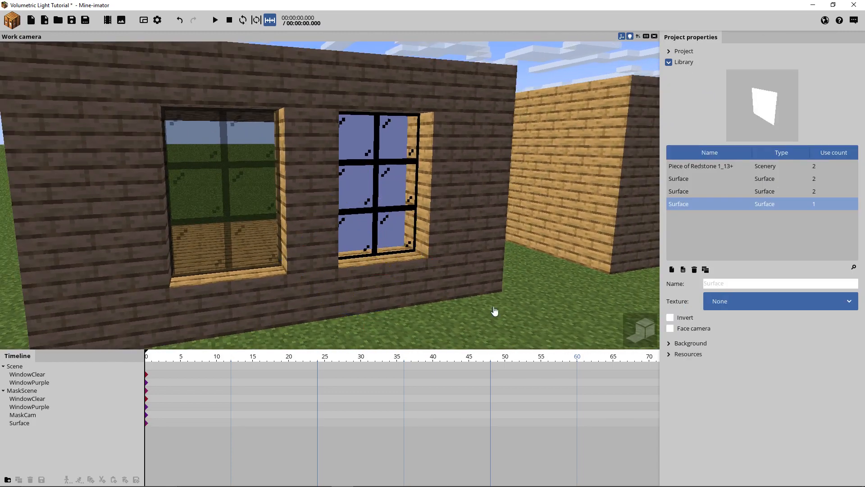
scroll(467, 296, "up", 3)
left_click_drag(433, 288, 390, 289)
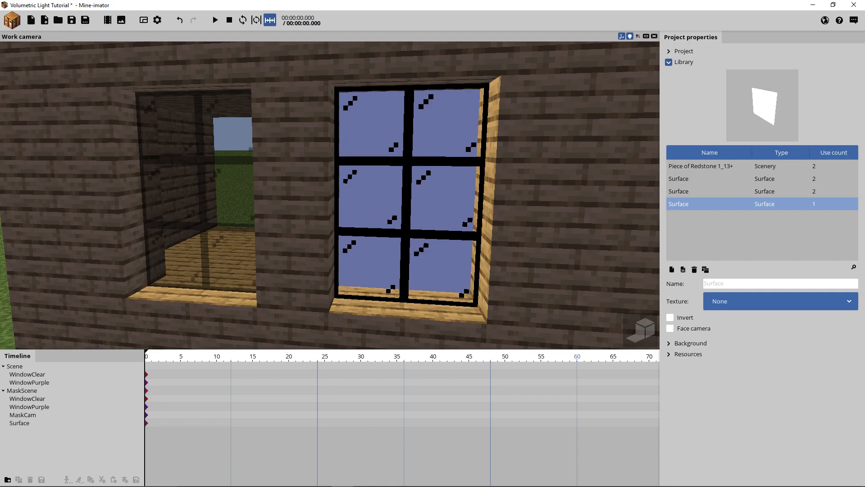
- Duplicate the clear-window surface in MaskScene and move the copy behind the purple window at Y 24
scroll(396, 189, "up", 5)
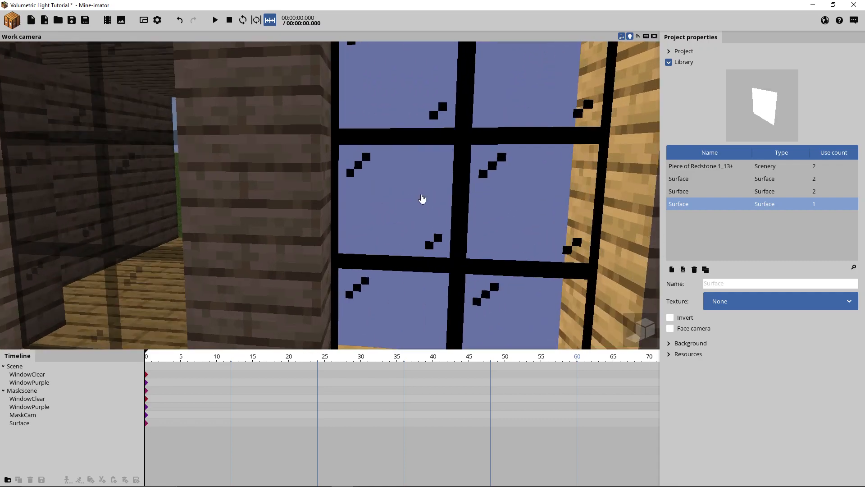
scroll(422, 199, "down", 4)
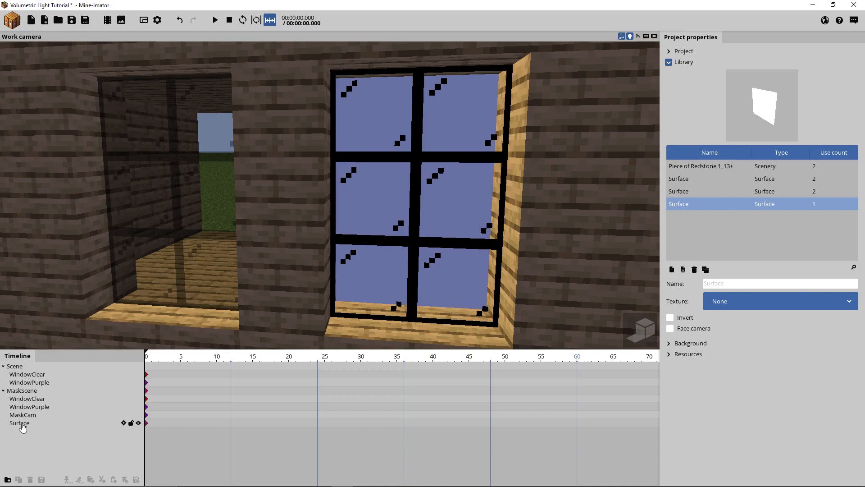
left_click(20, 423)
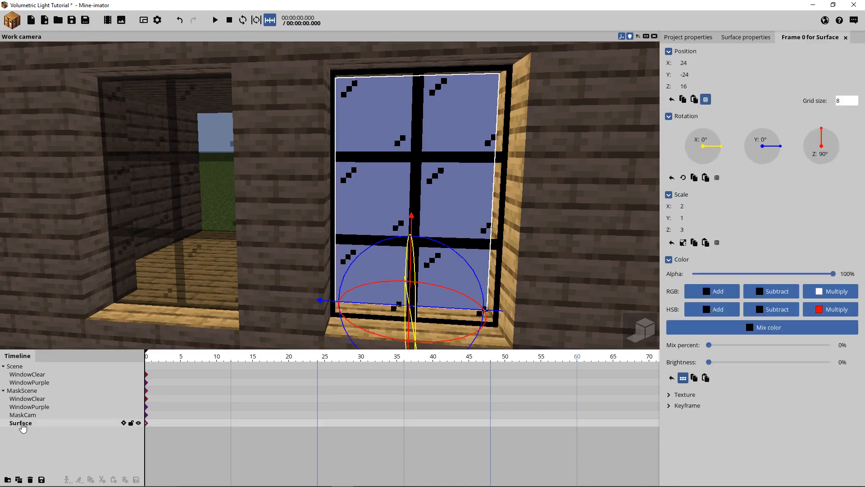
key("ctrl+d")
left_click_drag(370, 308, 163, 297)
middle_click_drag(256, 259, 490, 257)
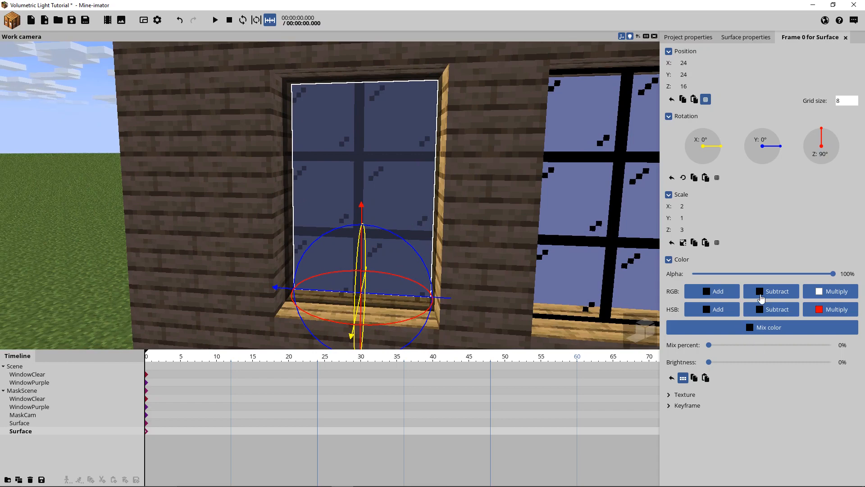
- Tint the duplicated surface magenta with an HSB add color of Hue 211, Sat 255 and Bri 255
left_click(705, 309)
left_click_drag(470, 179, 471, 178)
left_click_drag(444, 228, 446, 210)
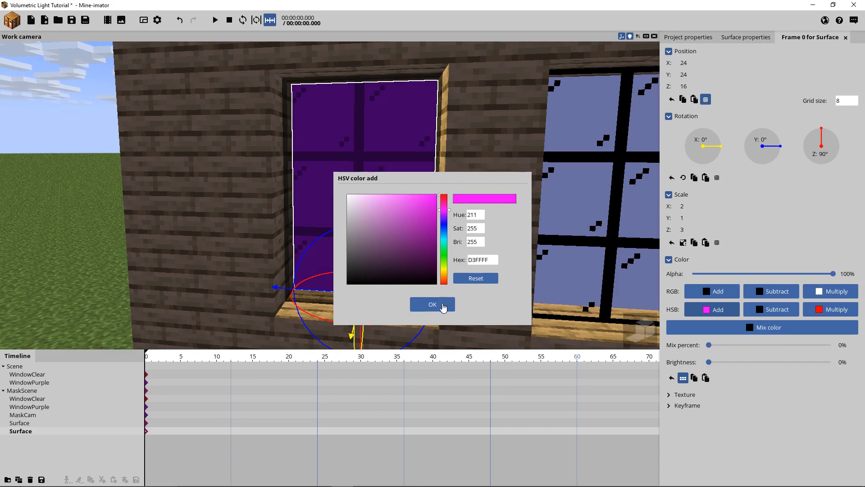
left_click(442, 303)
scroll(518, 262, "up", 5)
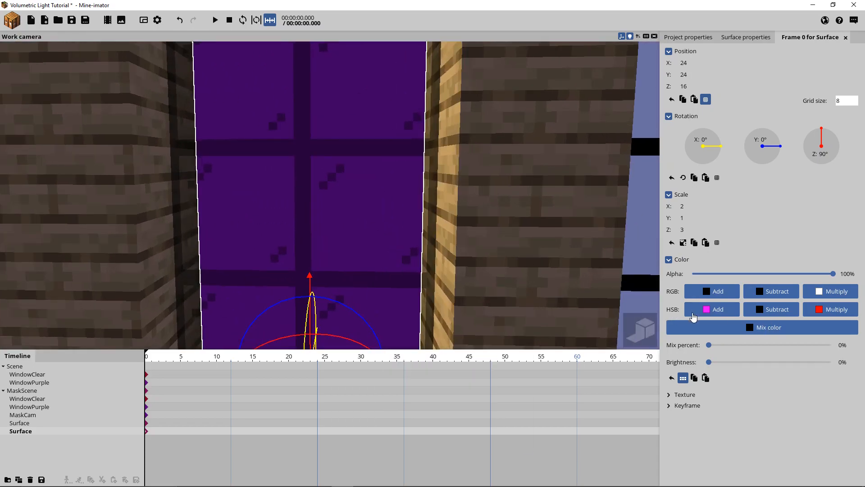
left_click_drag(713, 346, 646, 345)
left_click_drag(709, 346, 677, 347)
- Try deleting MaskScene's WindowPurple to leave the tinted surface bare, and select WindowClear beside it
key("s")
right_click_drag(460, 248, 460, 248)
key("w")
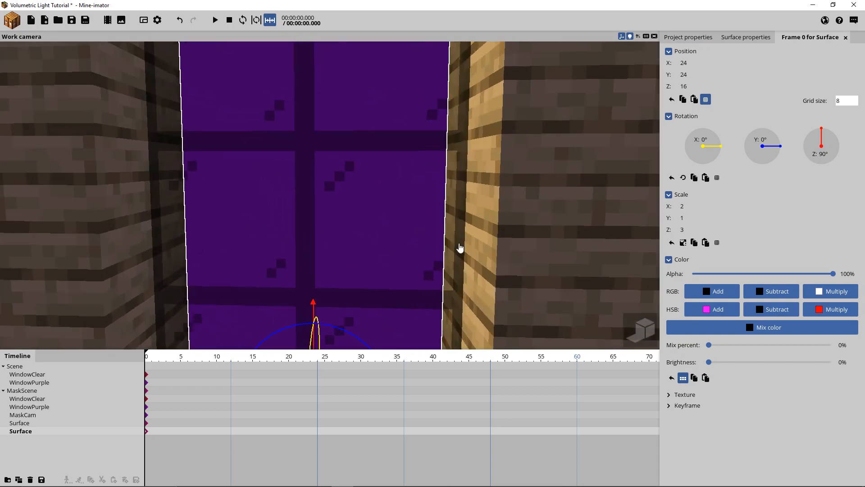
left_click(305, 163)
right_click_drag(306, 175, 320, 177)
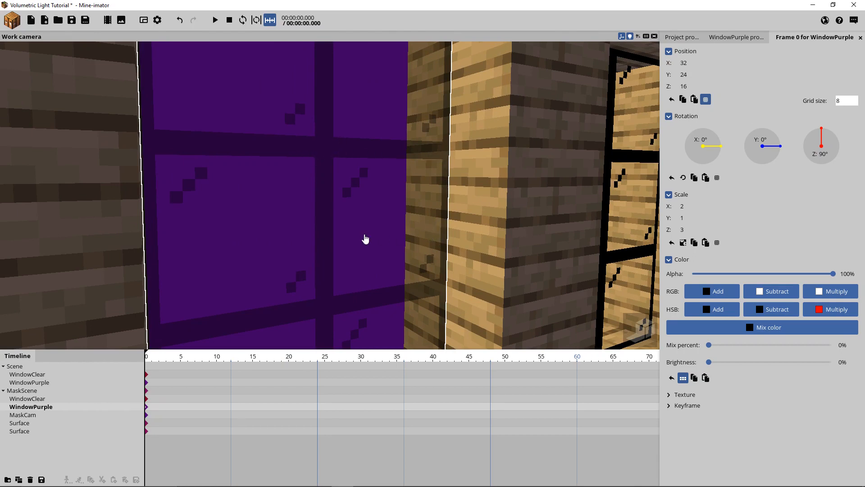
key("s")
right_click_drag(379, 235, 381, 234)
key("Delete")
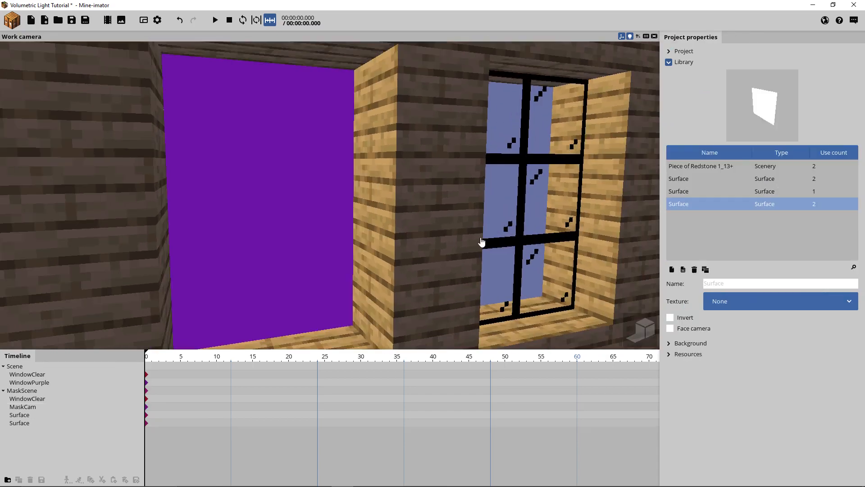
left_click(528, 241)
left_click(523, 244)
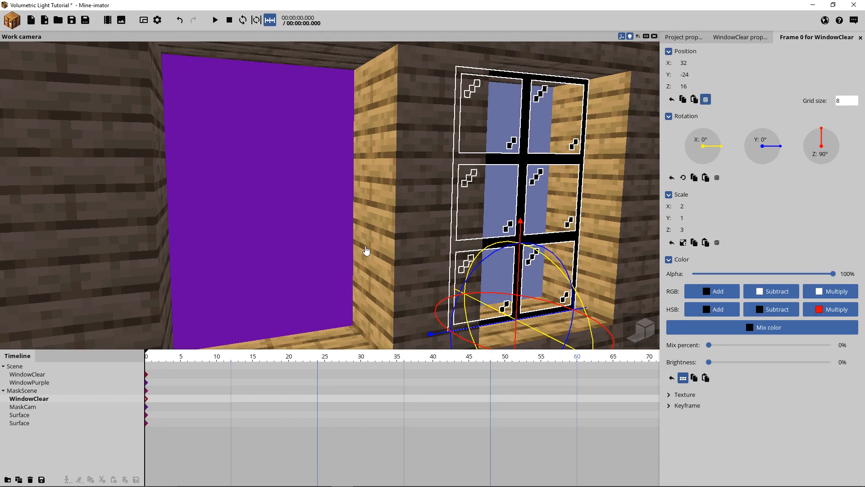
- Undo the WindowClear selection and the deletion of MaskScene's WindowPurple
key("ctrl+z")
key("ctrl+z")
key("ctrl+z")
key("ctrl+z")
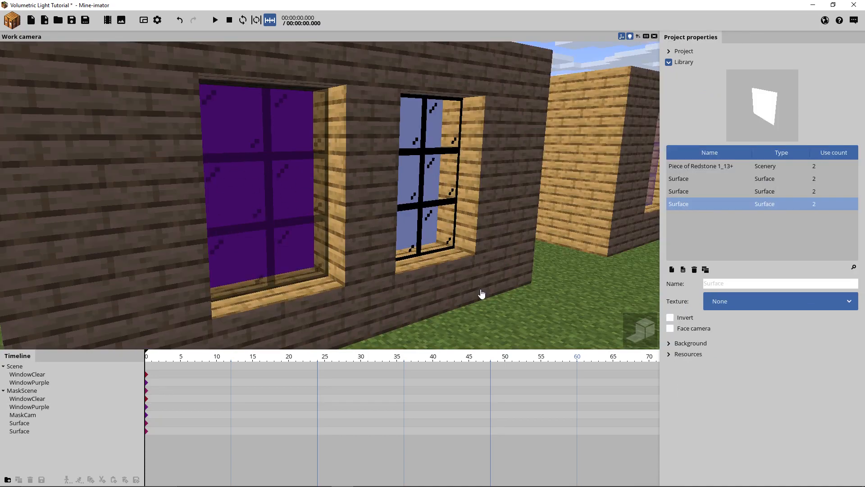
- Turn all of MaskScene's walls solid black by setting its mix percent to 100% with black as the mix color
key("s")
right_click_drag(480, 291, 451, 291)
left_click(27, 393)
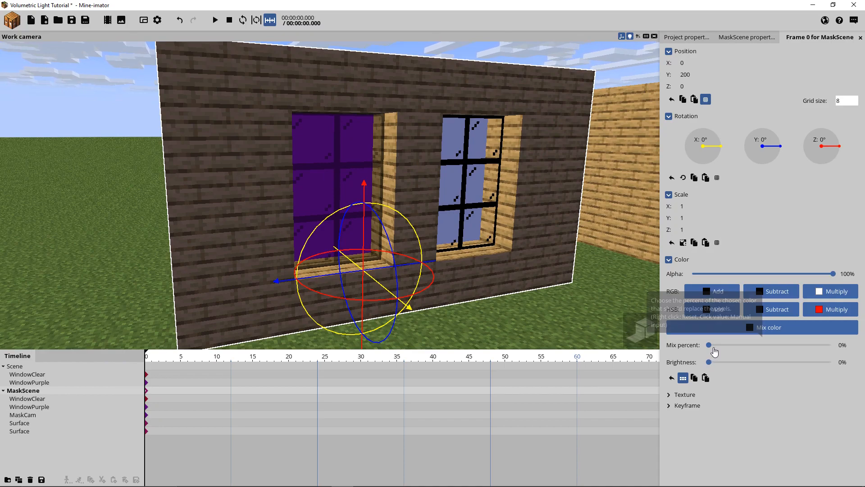
left_click_drag(708, 345, 809, 344)
left_click_drag(863, 356, 863, 355)
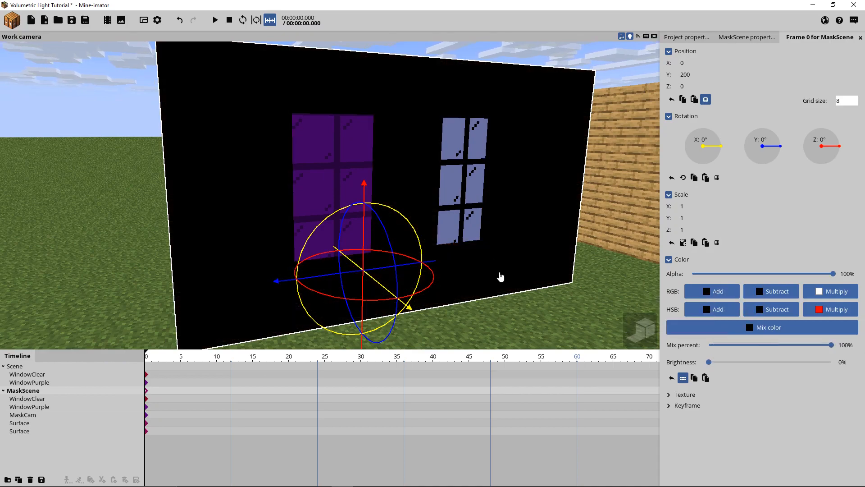
left_click_drag(500, 276, 472, 274)
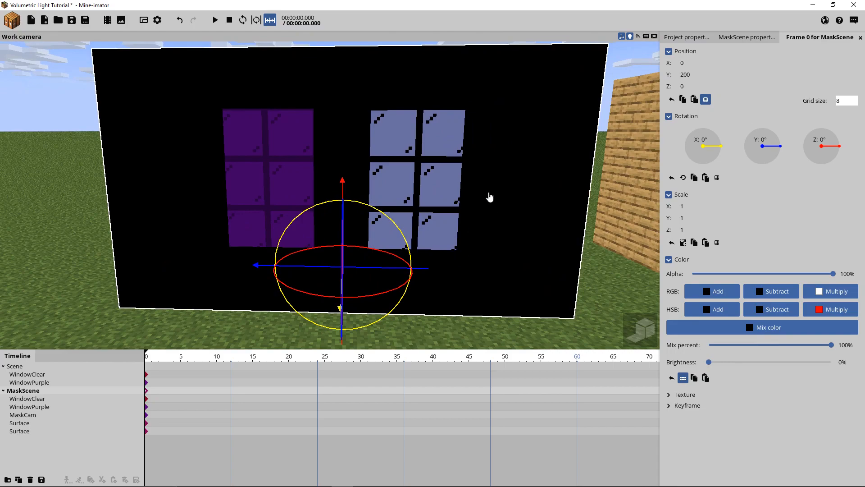
- Check the blackened mask through MaskCam in a second view, close that view and save the project
scroll(465, 253, "up", 4)
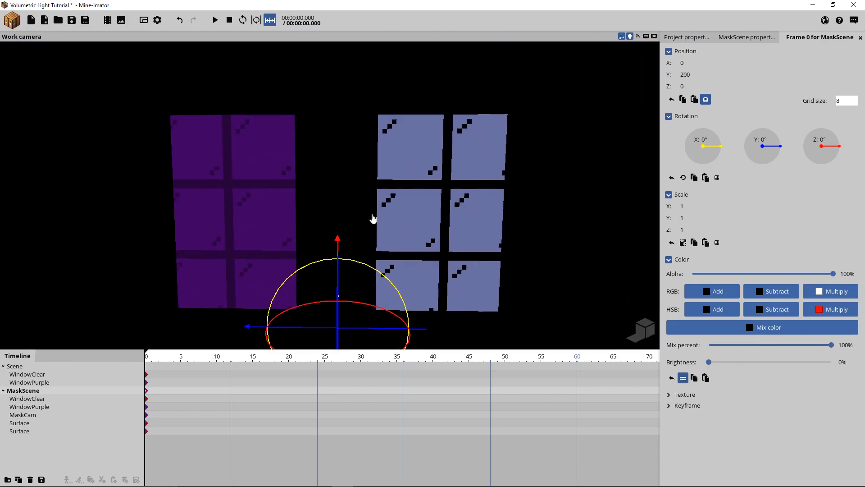
mouse_move(373, 219)
left_mouse_down()
mouse_move(386, 219)
mouse_move(366, 219)
left_mouse_up()
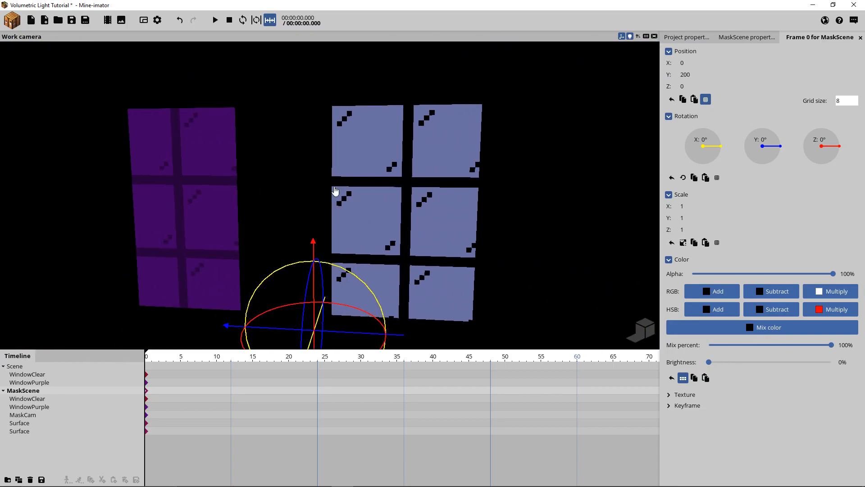
left_click(144, 20)
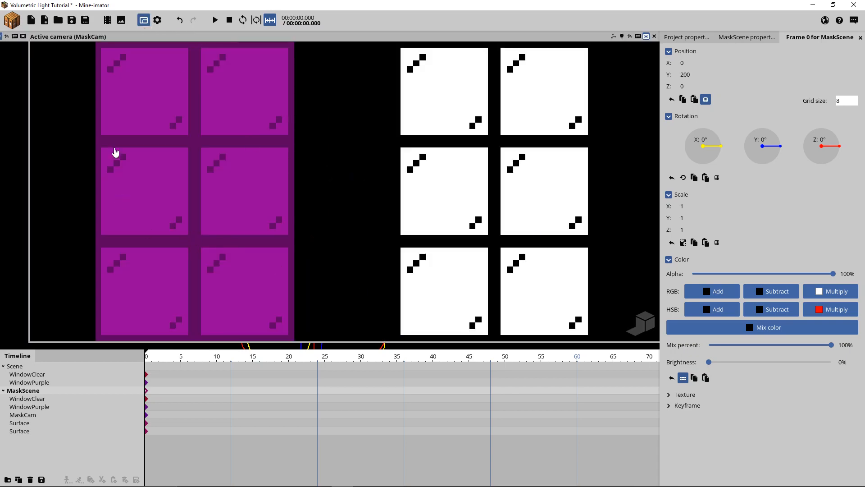
left_click(654, 37)
key("ctrl+s")
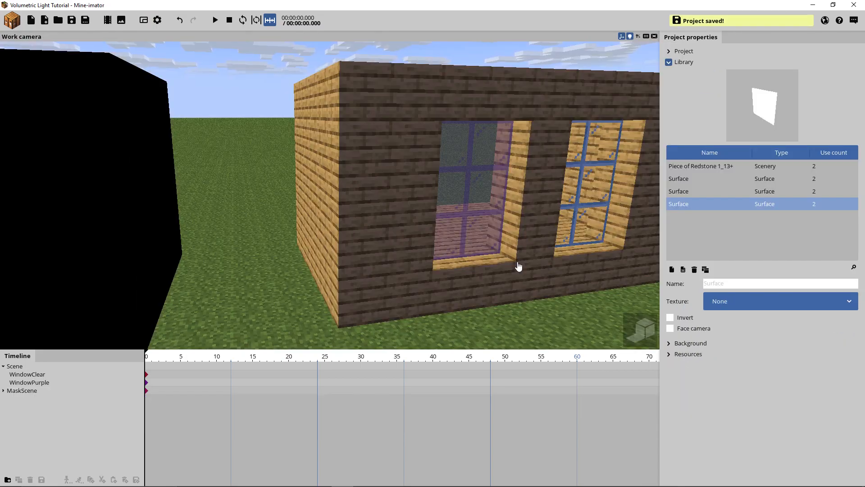
- Compare the black MaskScene building with the original room side by side from outside
right_click_drag(496, 269, 420, 270)
key("s")
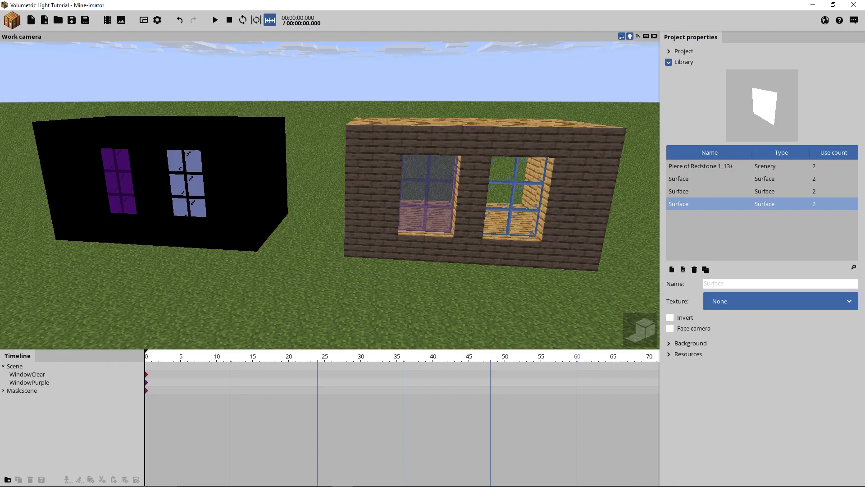
key("a")
mouse_move(420, 270)
right_mouse_down()
mouse_move(437, 269)
mouse_move(389, 268)
mouse_move(411, 266)
right_mouse_up()
key("d")
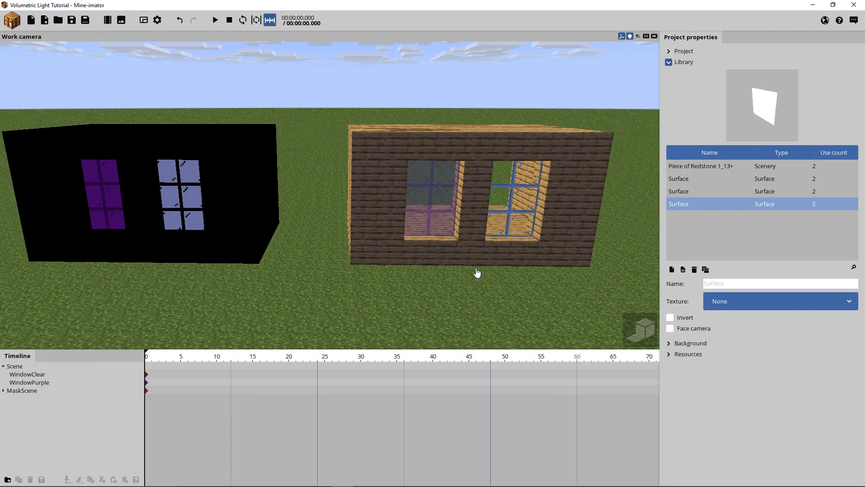
mouse_move(465, 274)
right_mouse_down()
mouse_move(458, 284)
mouse_move(475, 283)
right_mouse_up()
key("e")
key("a")
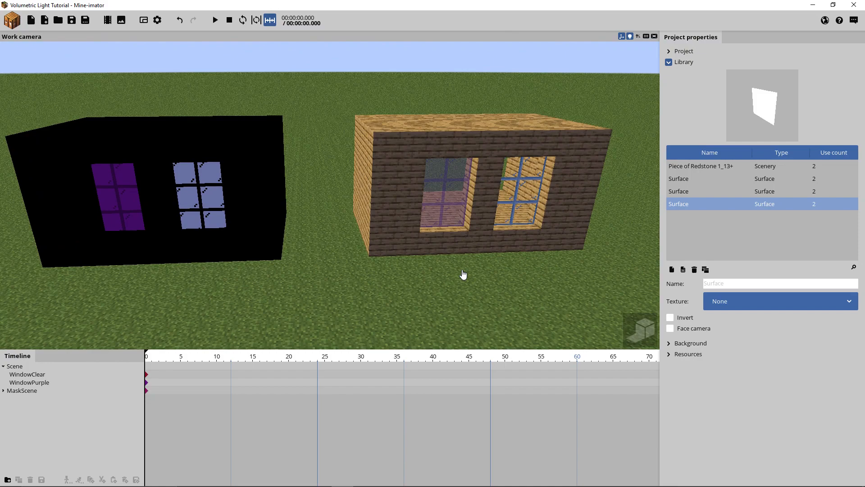
right_click_drag(410, 262, 404, 259)
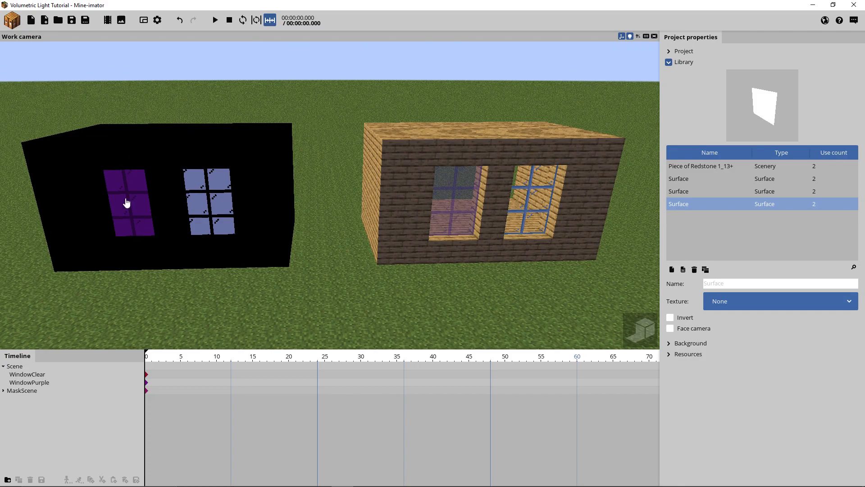
- Create a surface that uses the MaskCam camera as its texture, and view it from the front
left_click(12, 21)
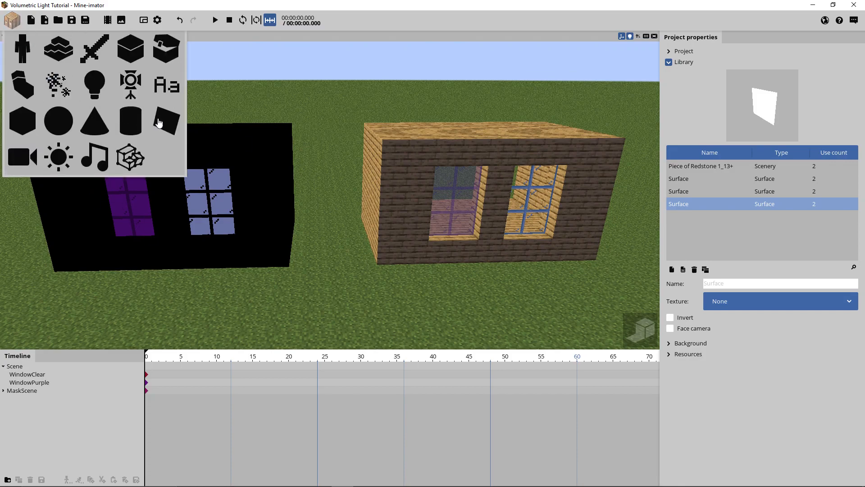
left_click(166, 120)
left_click(277, 138)
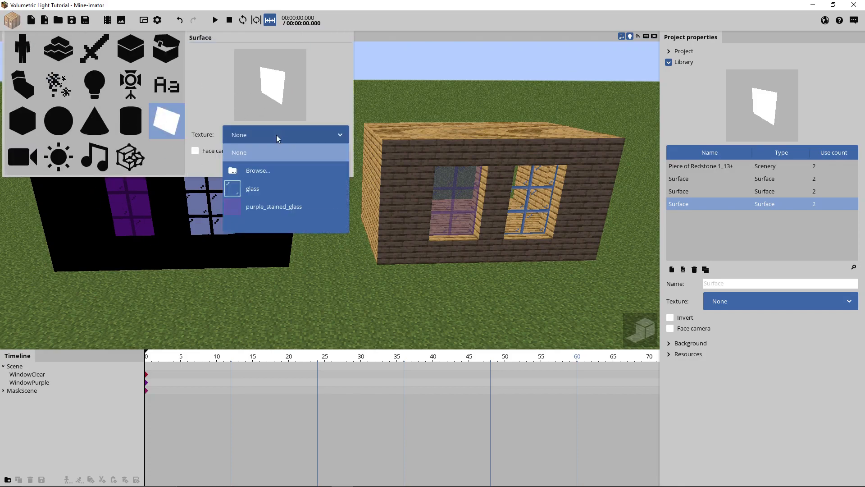
left_click(269, 225)
left_click(189, 165)
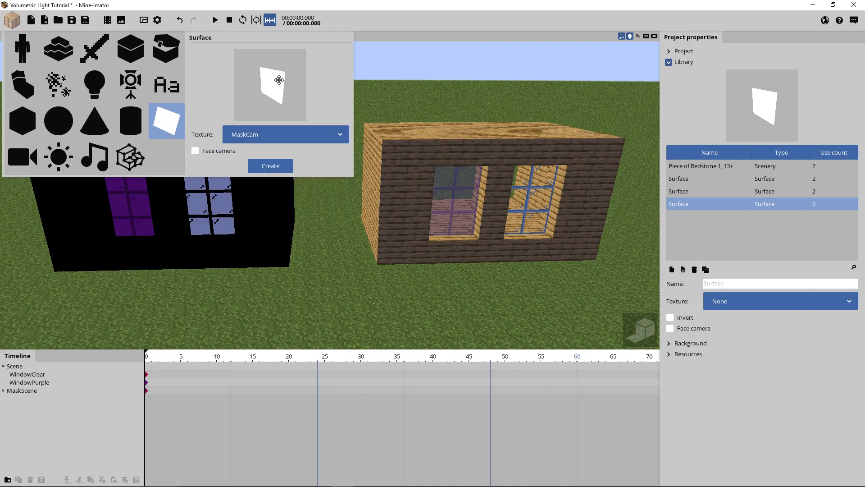
left_click(271, 166)
left_click(14, 398)
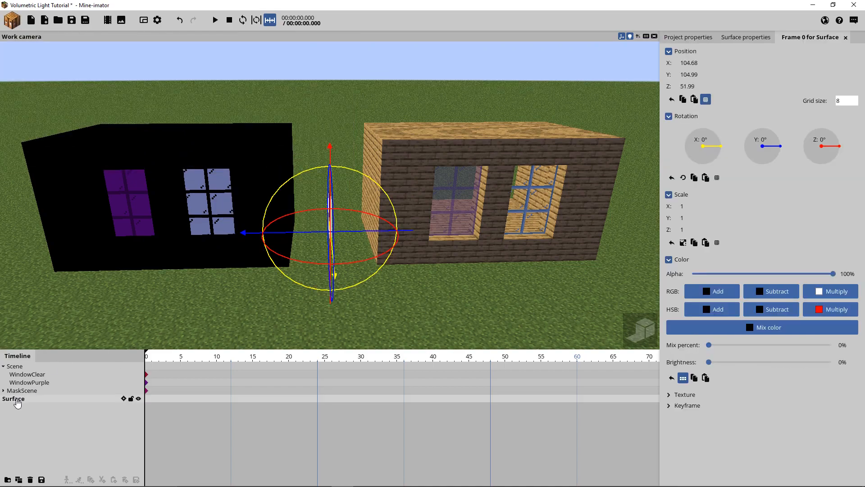
right_click_drag(417, 292, 473, 281)
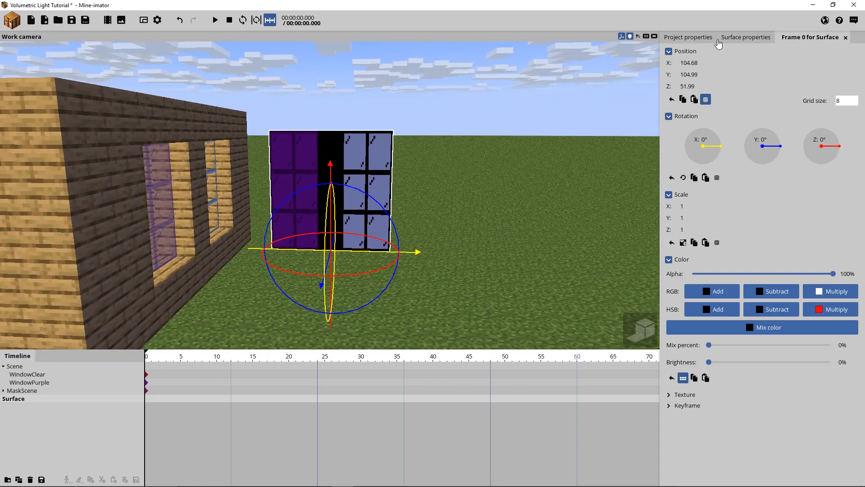
- Enable a custom rotation point for the MaskCam surface and adjust its Z so the pivot sits at the surface's center
left_click(734, 39)
left_click(706, 88)
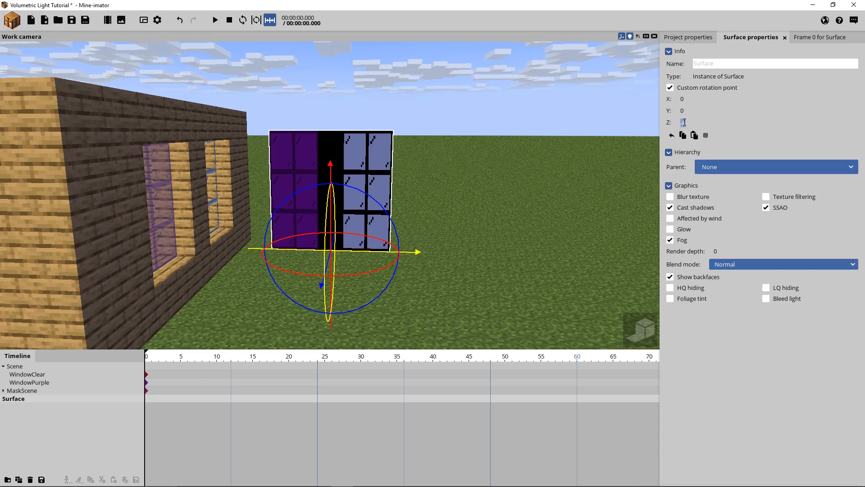
type("0")
- Scale the MaskCam surface to 5 in X and 3 in Z
left_click(801, 39)
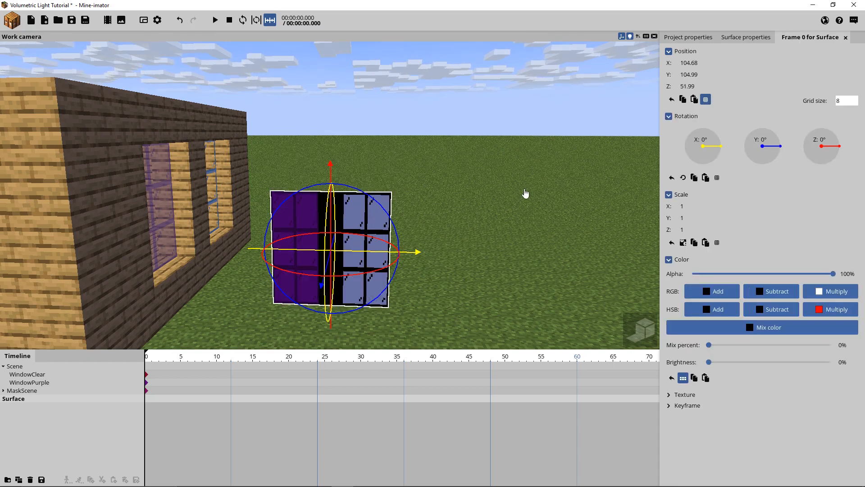
right_click_drag(525, 194, 516, 202)
key("w")
left_click(686, 228)
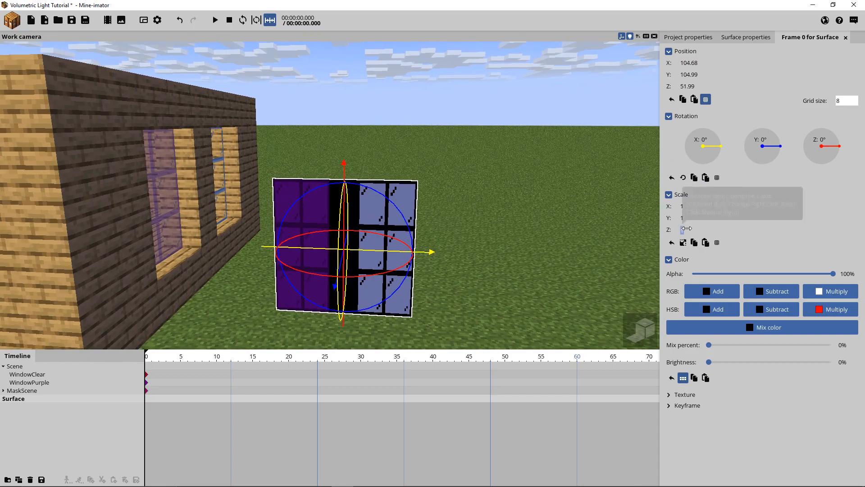
type("3")
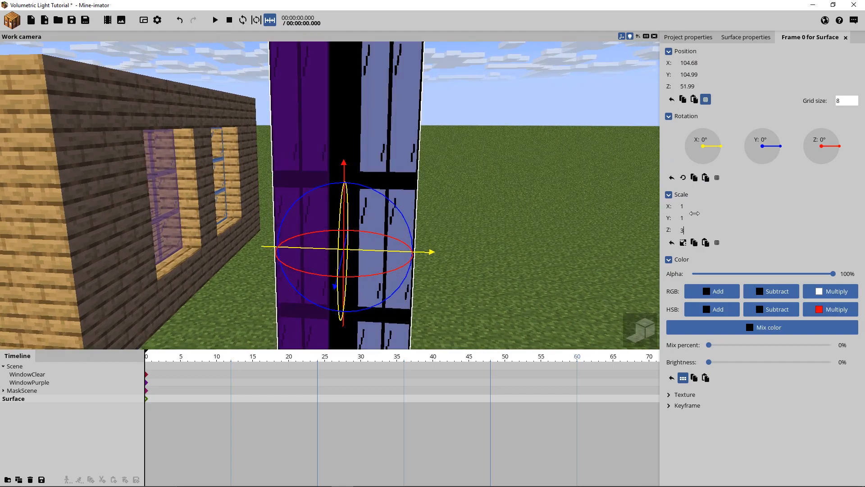
left_click(690, 209)
type("5")
- Parent the MaskCam surface to Scene and reset its X, Y and Z position to 0
key("s")
right_click_drag(541, 191, 498, 186)
key("s")
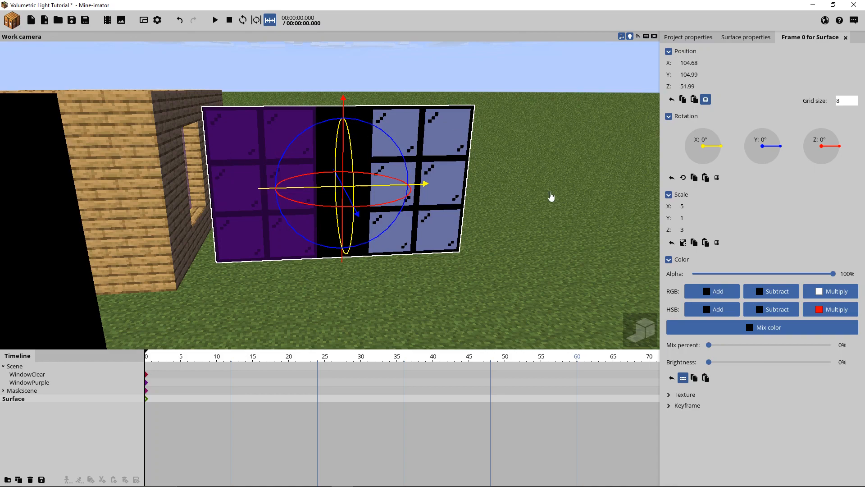
right_click_drag(551, 196, 531, 250)
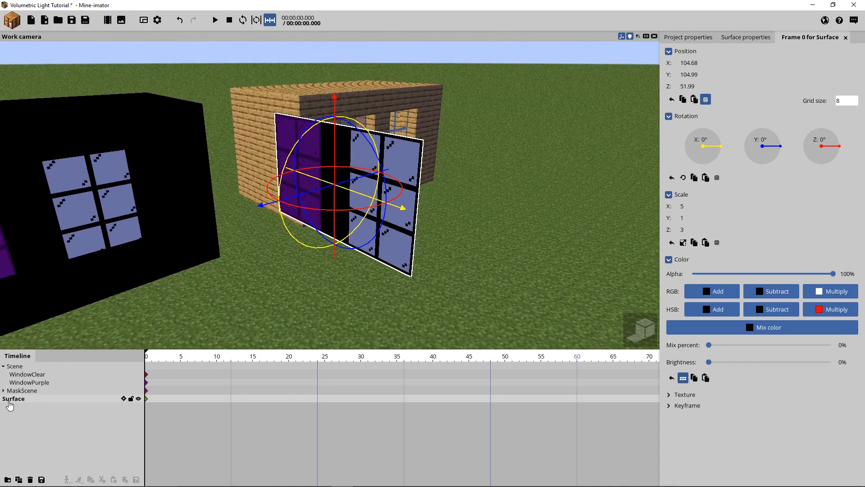
left_click_drag(8, 404, 32, 367)
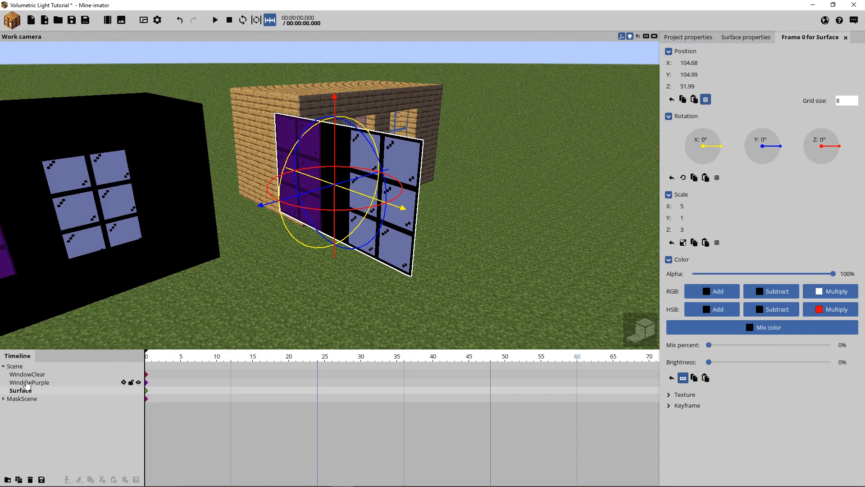
right_click(694, 88)
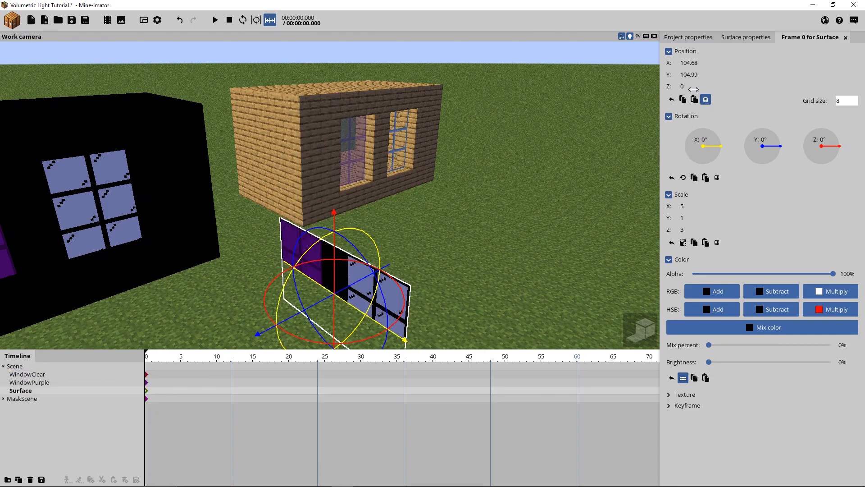
right_click(694, 74)
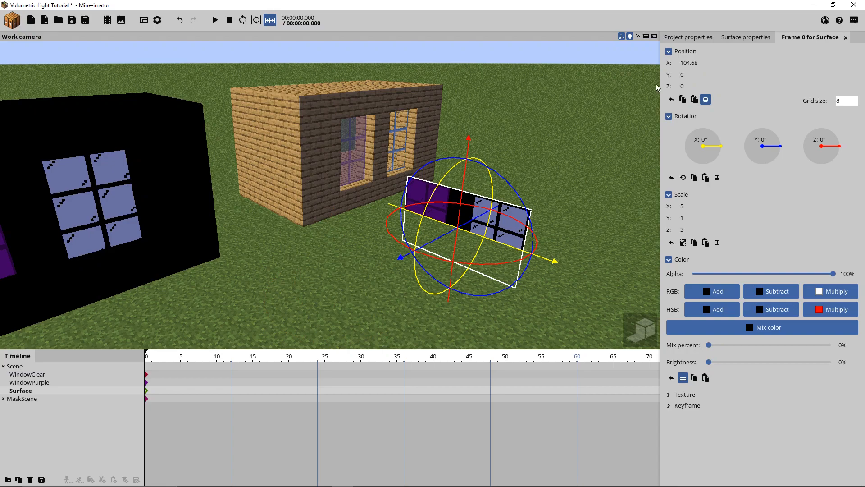
right_click(695, 63)
- Move the surface to X 32 and Z 40 within Scene, keeping Y at 0
key("d")
key("w")
mouse_move(330, 196)
right_mouse_down()
mouse_move(289, 203)
mouse_move(322, 210)
right_mouse_up()
key("a")
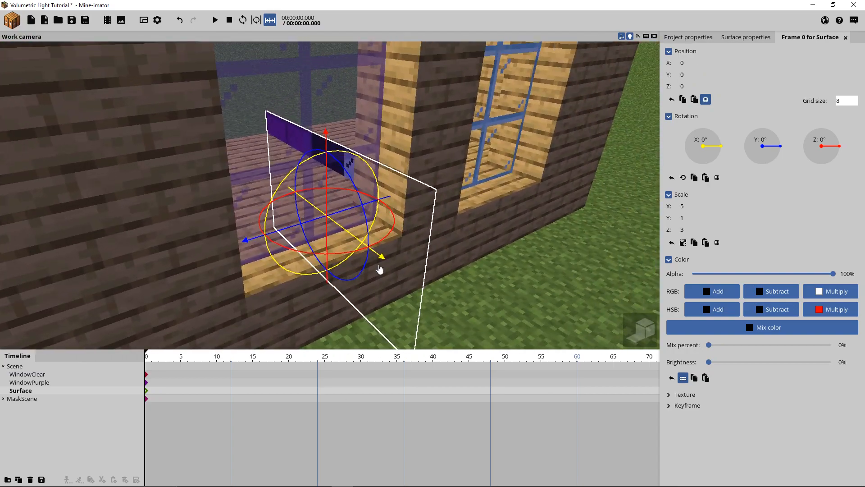
left_click_drag(381, 262, 468, 274)
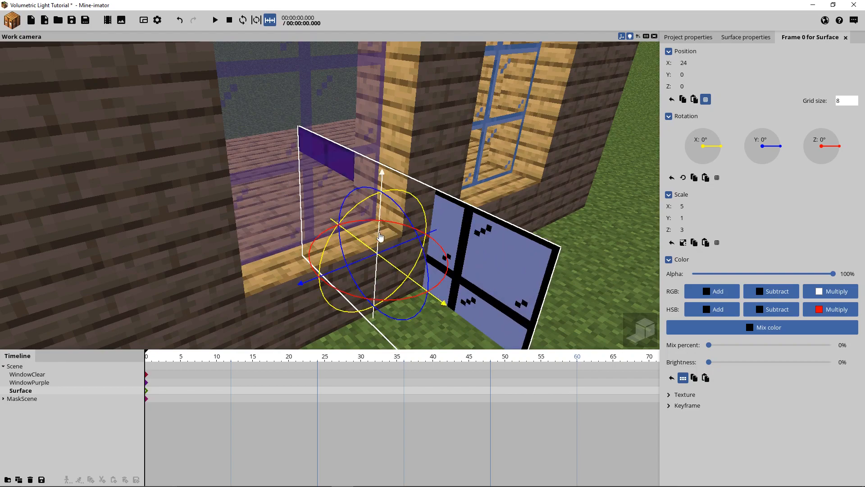
left_click_drag(381, 235, 447, 90)
left_click_drag(527, 226, 345, 225)
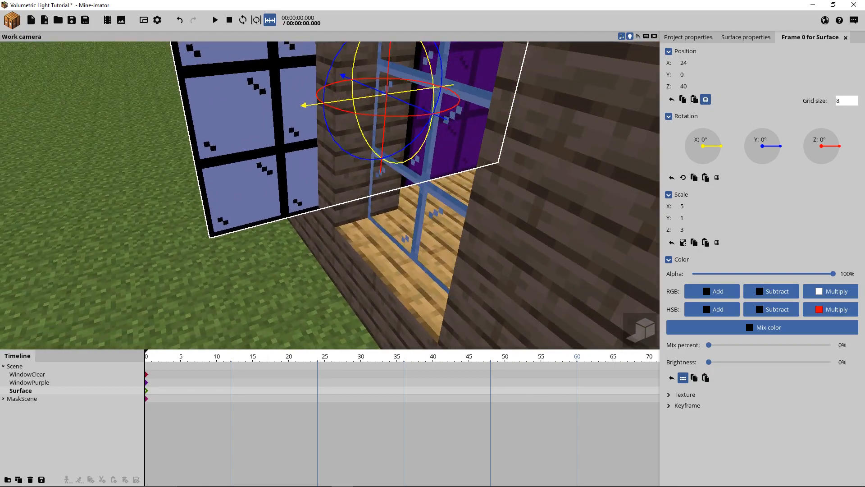
left_click_drag(342, 105, 308, 116)
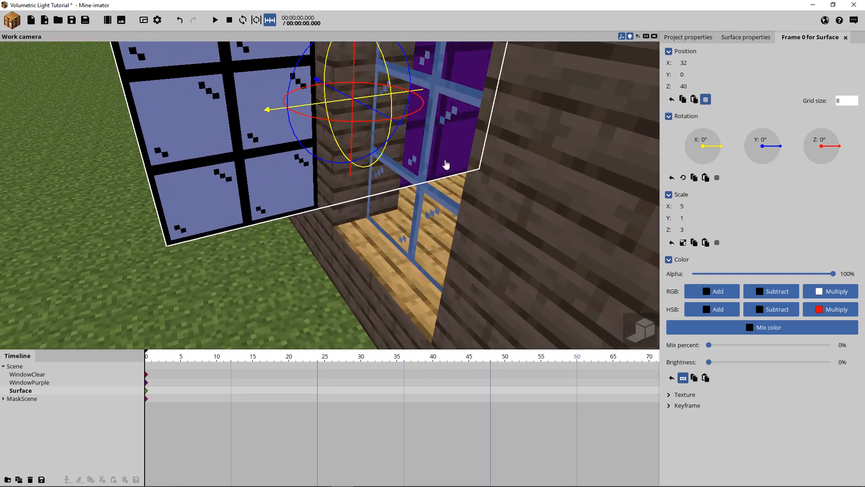
- Rotate the surface to 90° about Z so it lines up with the room's windows, and check the fit from outside
right_click_drag(446, 165, 459, 135)
key("s")
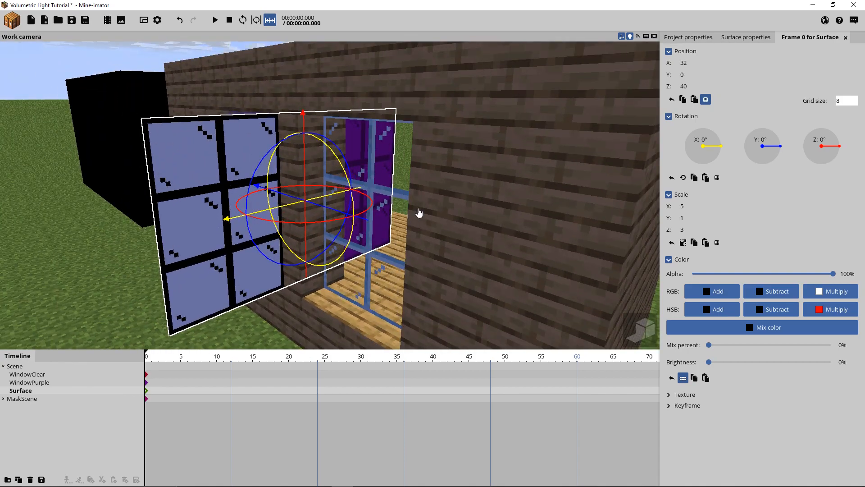
left_click_drag(429, 244, 569, 248)
left_click_drag(314, 215, 415, 147)
left_click(492, 276)
left_click_drag(322, 153, 276, 163)
scroll(429, 205, "up", 5)
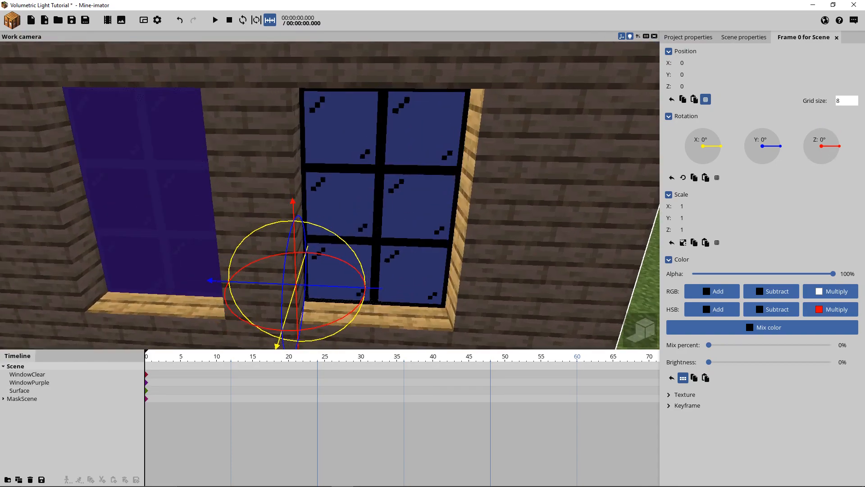
left_click_drag(367, 182, 366, 172)
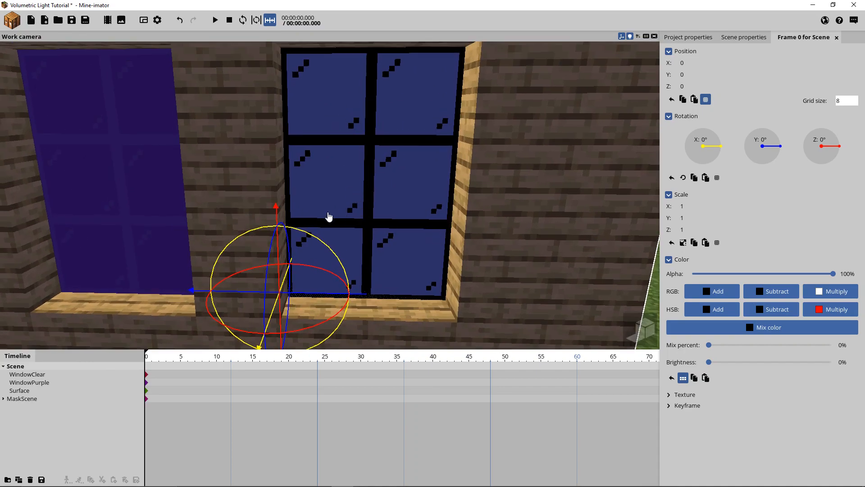
left_click_drag(325, 211, 186, 278)
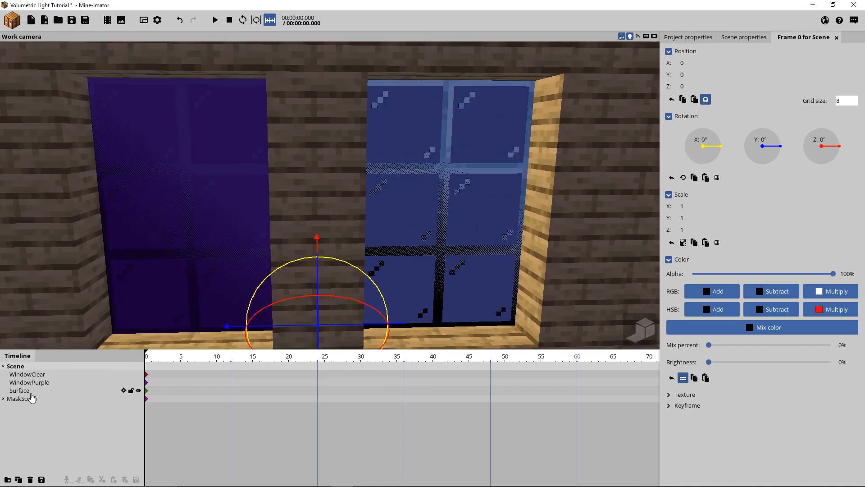
- Rename the window mask surface to Volume
left_click(28, 391)
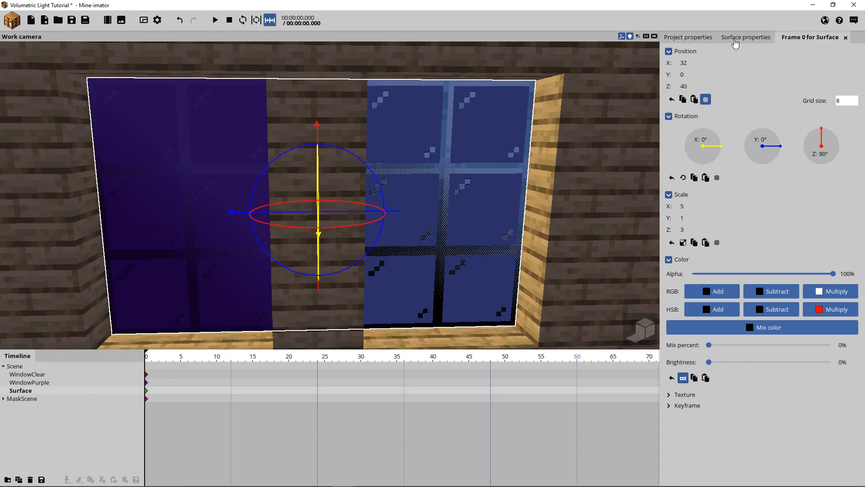
left_click(735, 38)
left_click(732, 63)
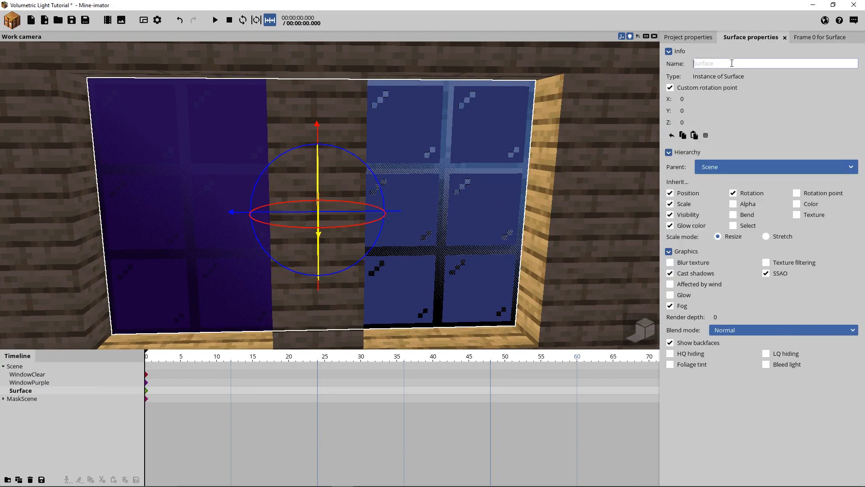
type("Volume")
- Enable Glow and Only render glow for Volume, and disable its Cast shadows and SSAO
left_click(671, 296)
left_click(684, 306)
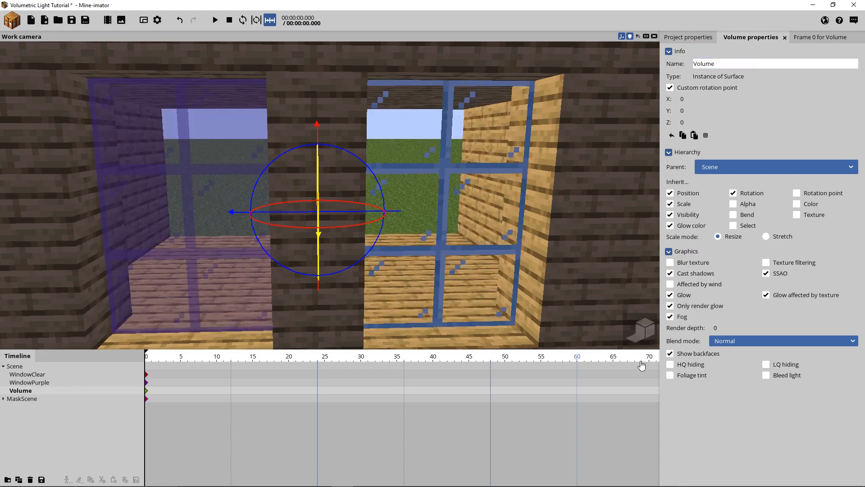
left_click(683, 274)
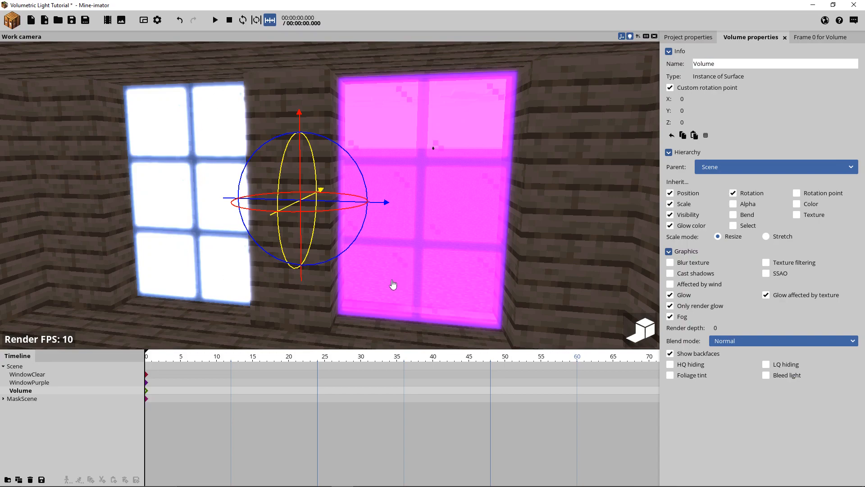
- Examine the glow of the clear and purple windows in the rendered view from inside and outside the room
left_click_drag(418, 282, 200, 265)
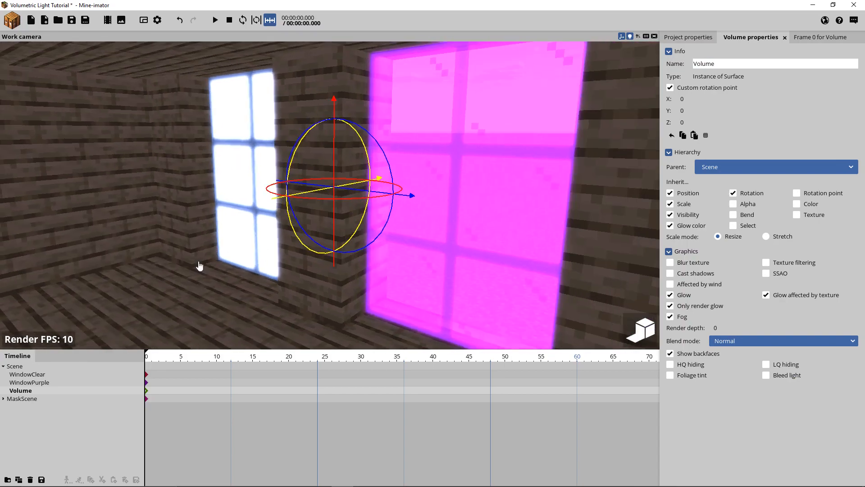
left_click_drag(278, 287, 324, 287)
right_click_drag(278, 287, 278, 279)
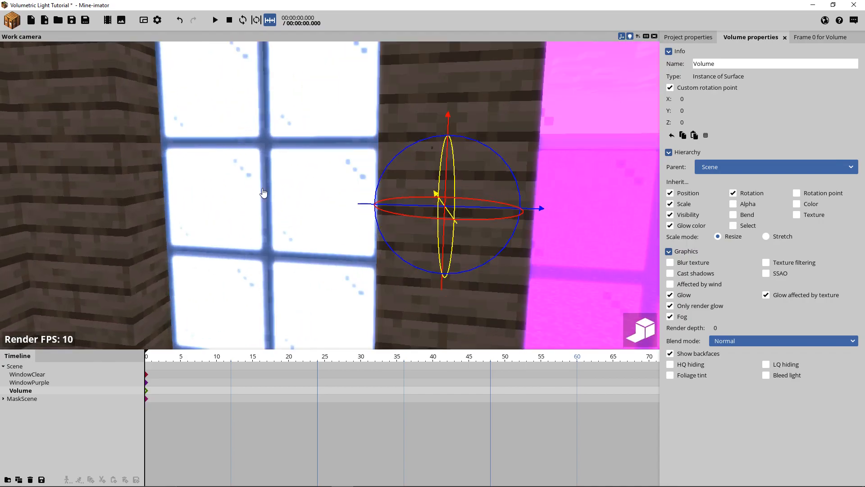
right_click_drag(522, 163, 552, 158)
key("d")
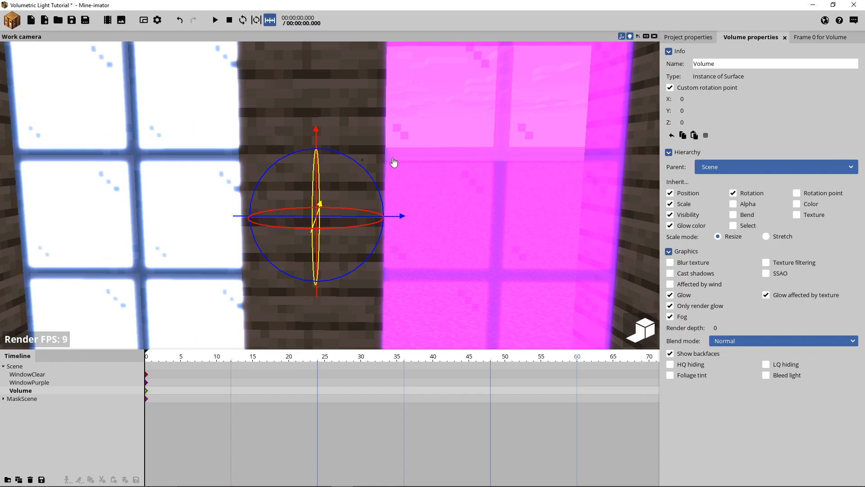
right_click_drag(394, 164, 469, 163)
key("w")
key("s")
right_click_drag(218, 206, 315, 225)
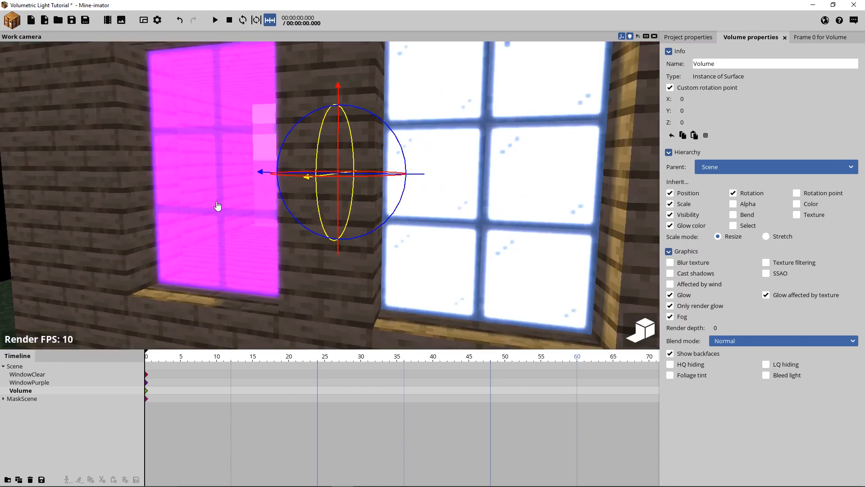
key("w")
mouse_move(225, 205)
right_mouse_down()
mouse_move(90, 203)
mouse_move(224, 205)
right_mouse_up()
key("s")
right_click_drag(350, 194, 373, 226)
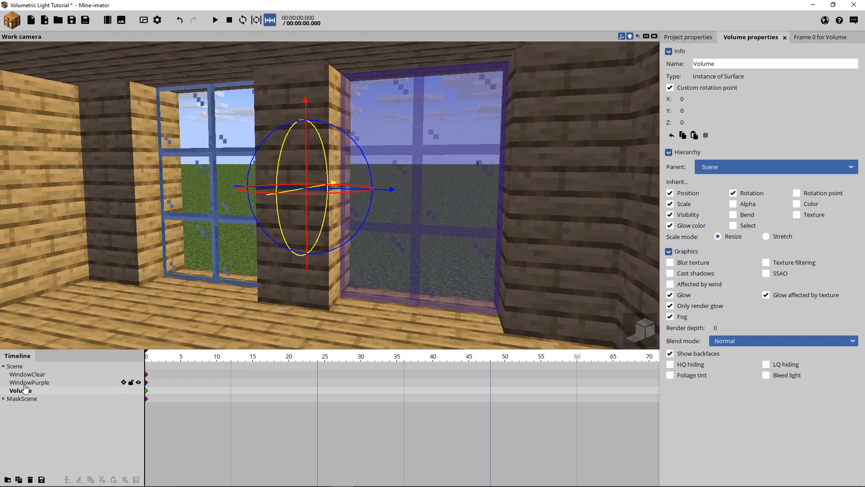
- Duplicate Volume and parent the copy to the original Volume
key("ctrl+d")
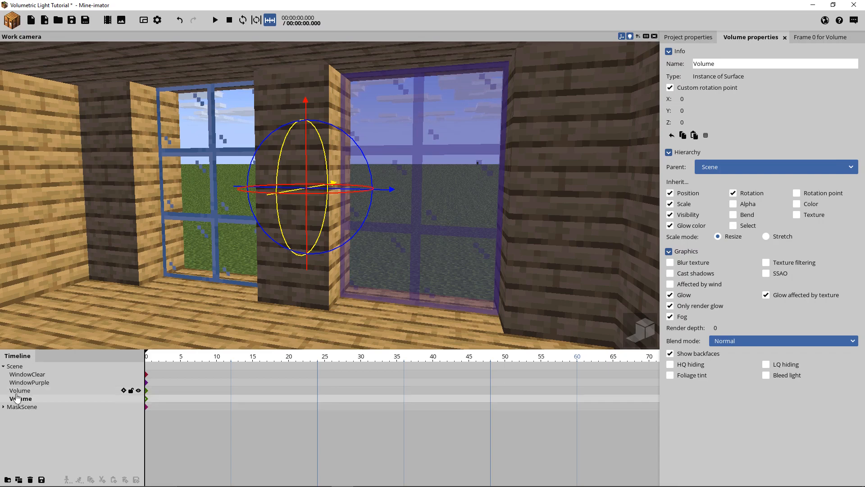
mouse_move(12, 402)
left_mouse_down()
mouse_move(37, 393)
mouse_move(18, 391)
left_mouse_up()
left_click(10, 390)
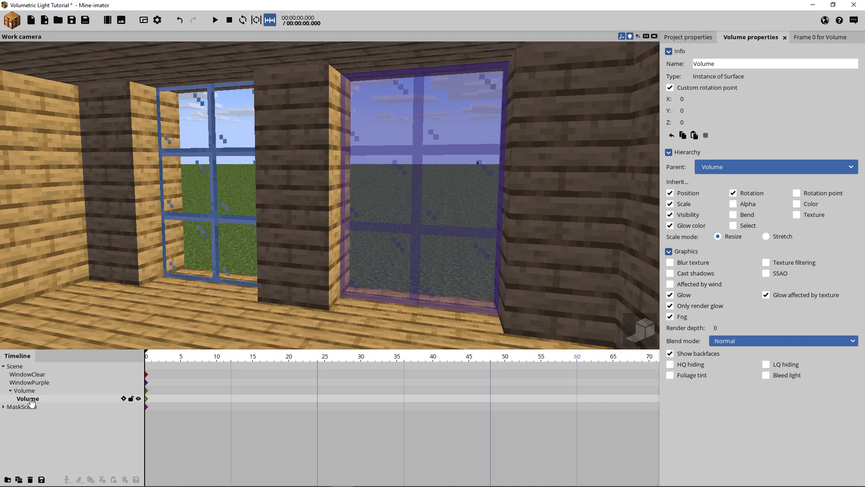
- Reset the child Volume's position and Z rotation to 0 and its scale to 1 on all axes
right_click_drag(316, 201, 327, 206)
key("s")
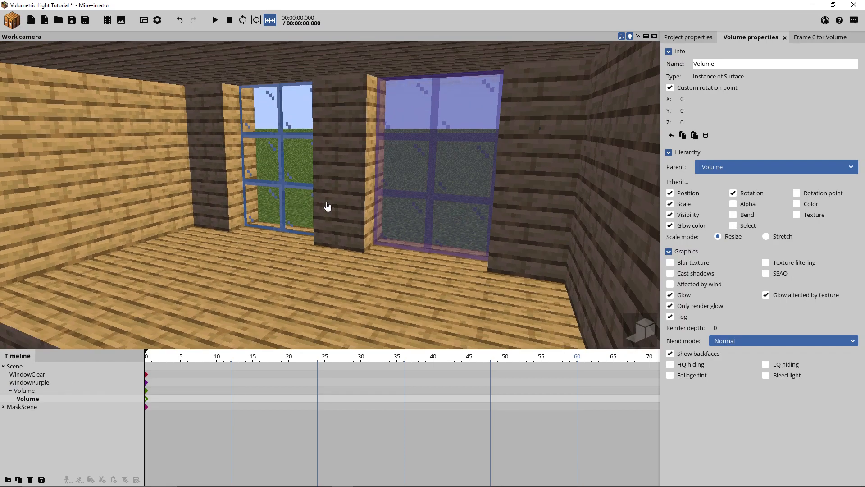
left_click(634, 326)
left_click(639, 331)
key("s")
right_click_drag(525, 267, 506, 245)
key("s")
left_click(828, 38)
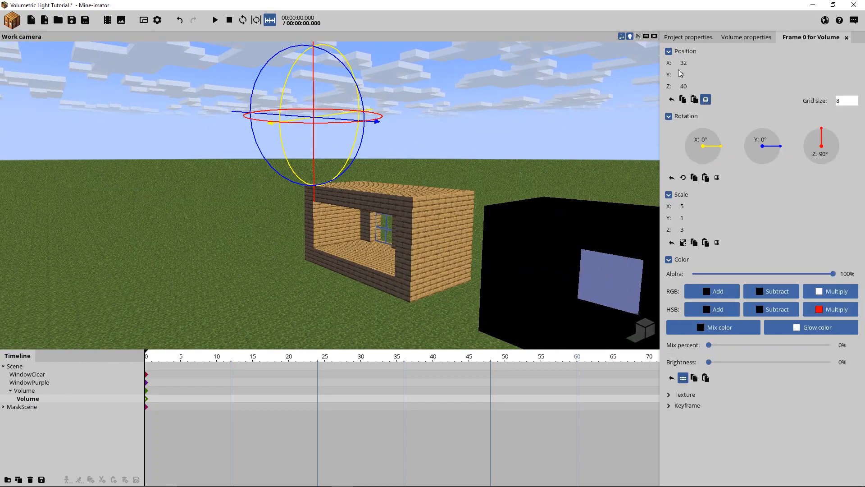
right_click(691, 65)
right_click(685, 85)
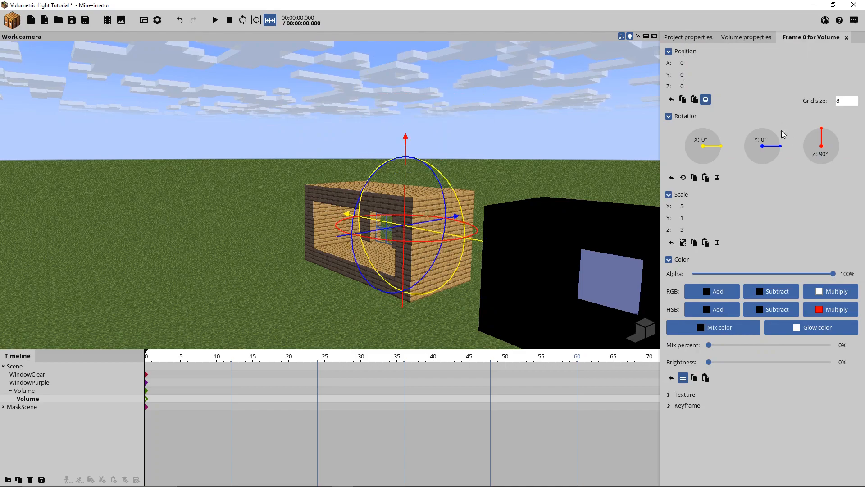
right_click(828, 146)
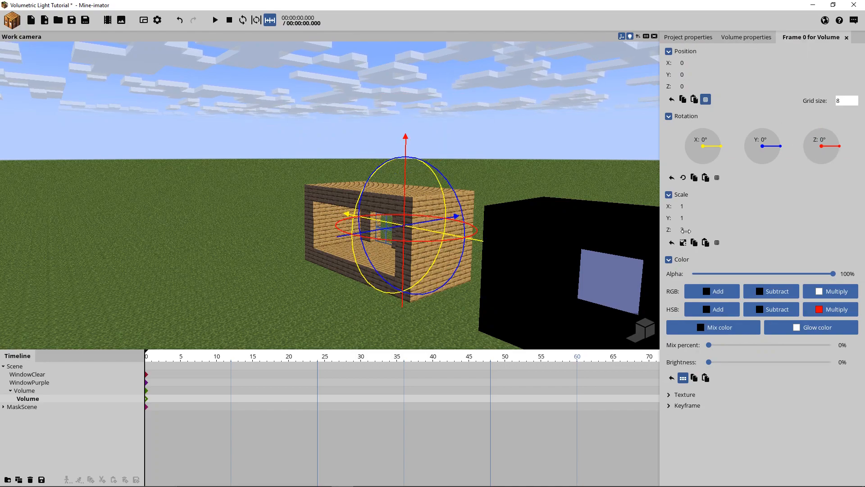
- Turn off Only render glow for both the parent and the child Volume surfaces
key("w")
right_click_drag(464, 143, 464, 142)
key("s")
left_click(25, 390)
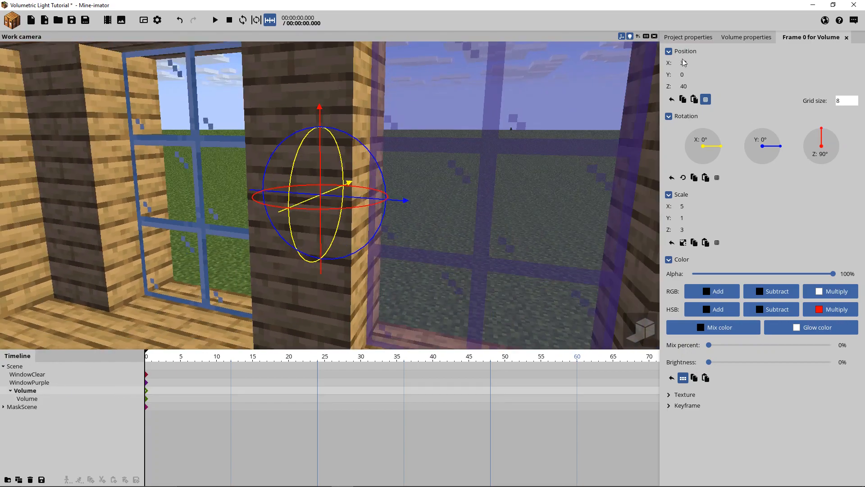
left_click(752, 38)
left_click(670, 306)
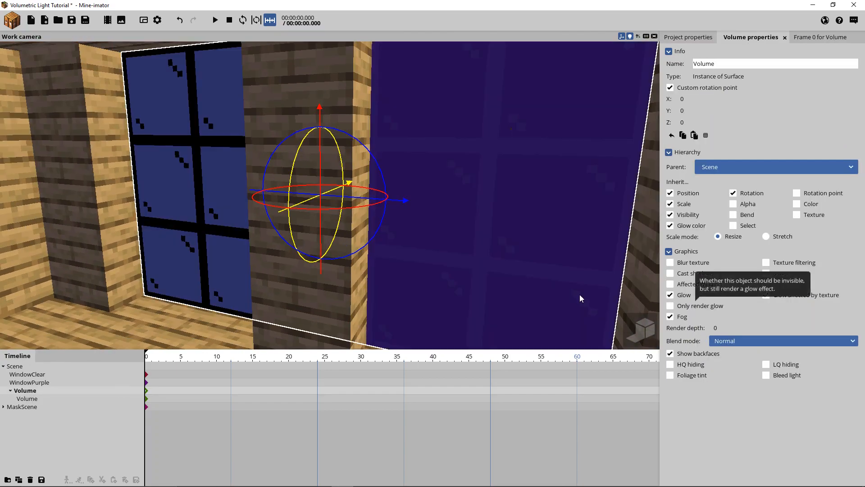
left_click(52, 400)
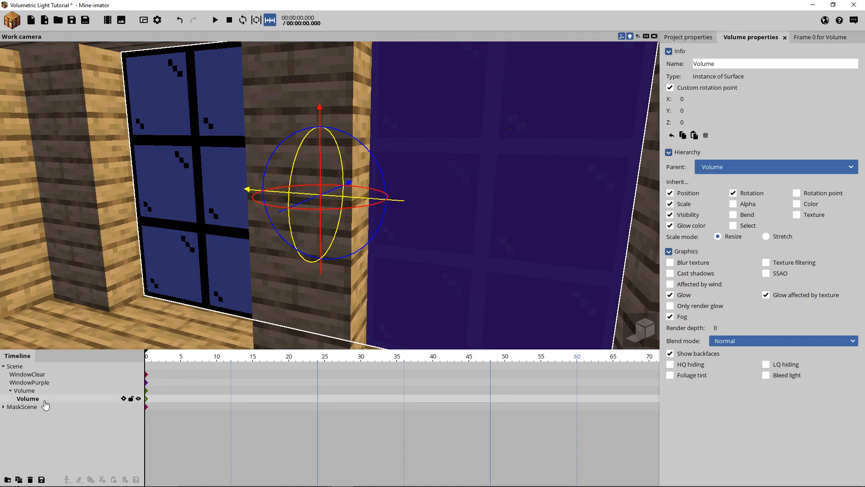
- Set the position grid size to 1 and move the child Volume to Y -1
left_click(818, 36)
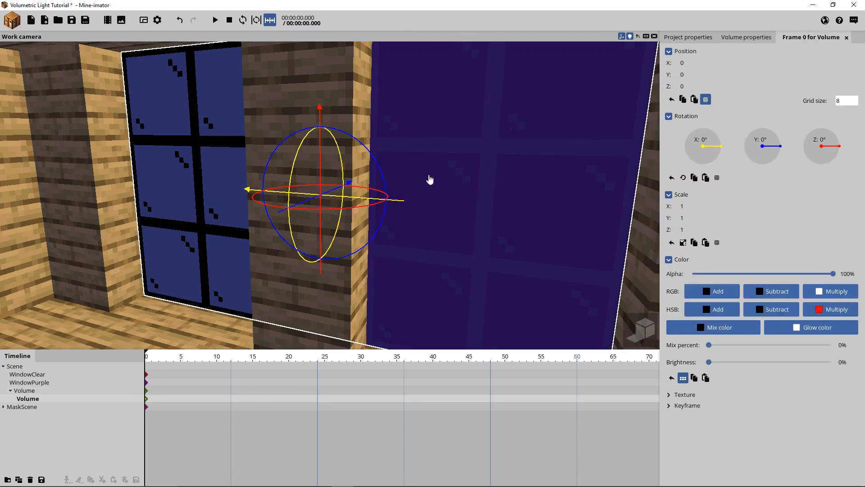
right_click_drag(473, 165, 473, 165)
key("e")
right_click_drag(517, 183, 477, 195)
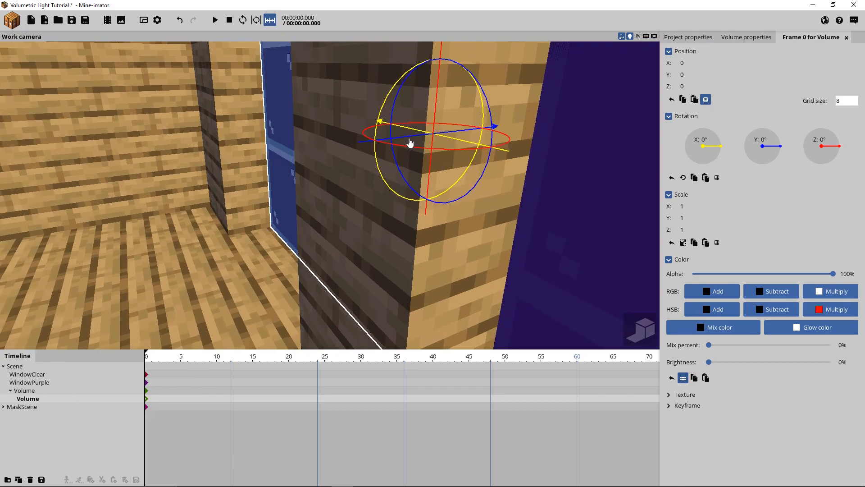
left_click_drag(409, 143, 434, 135)
key("BackSpace")
type("1")
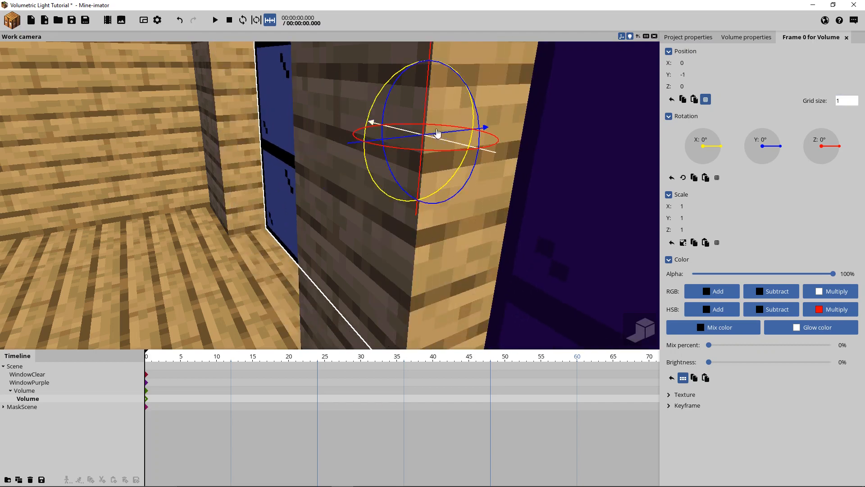
left_click_drag(561, 160, 619, 161)
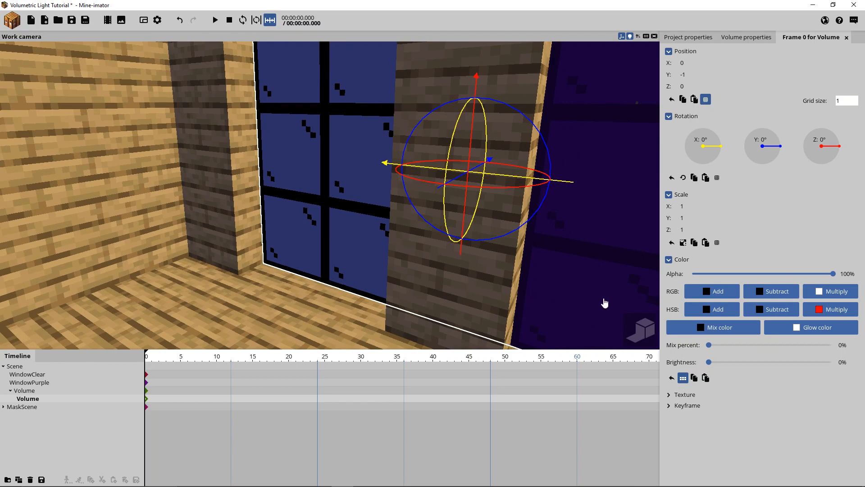
- Preview the two Volume surfaces in the rendered view, and turn Only render glow back on for the parent Volume
left_click(632, 332)
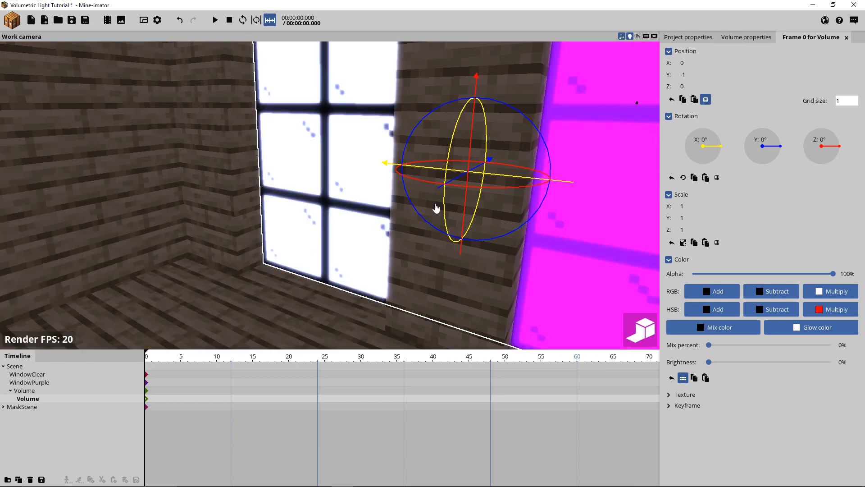
left_click(642, 340)
left_click(754, 38)
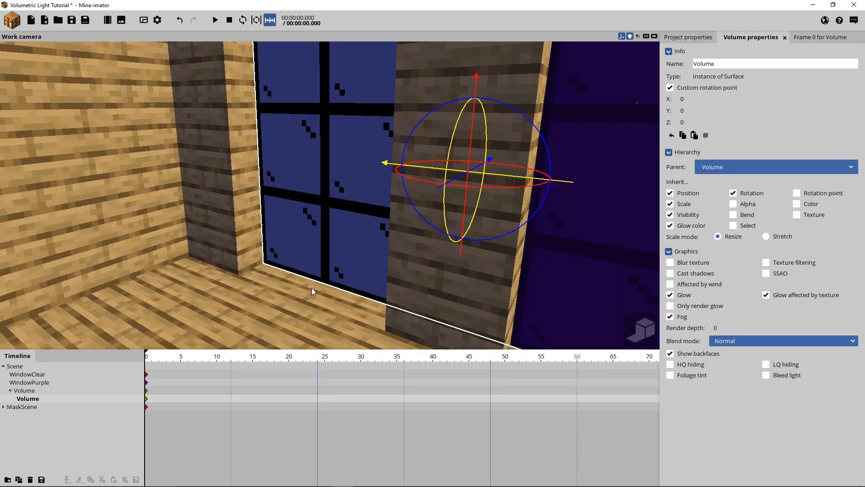
left_click(25, 390)
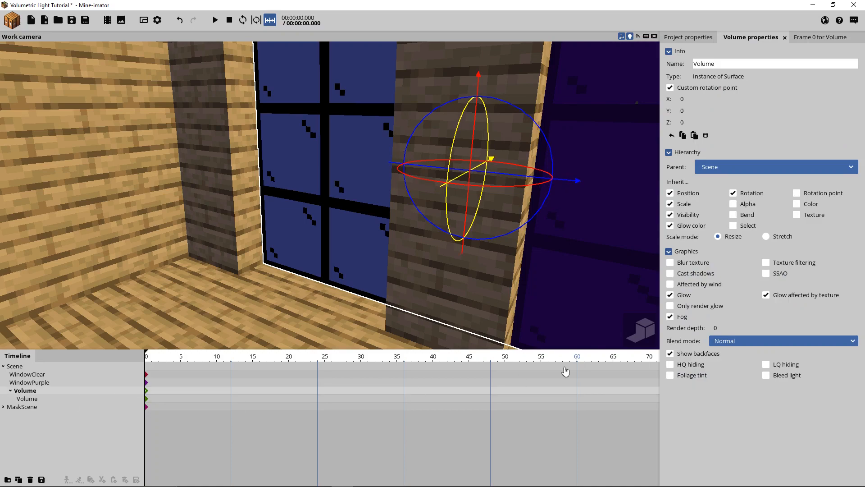
left_click(693, 310)
key("d")
right_click_drag(620, 339, 621, 341)
left_click(652, 331)
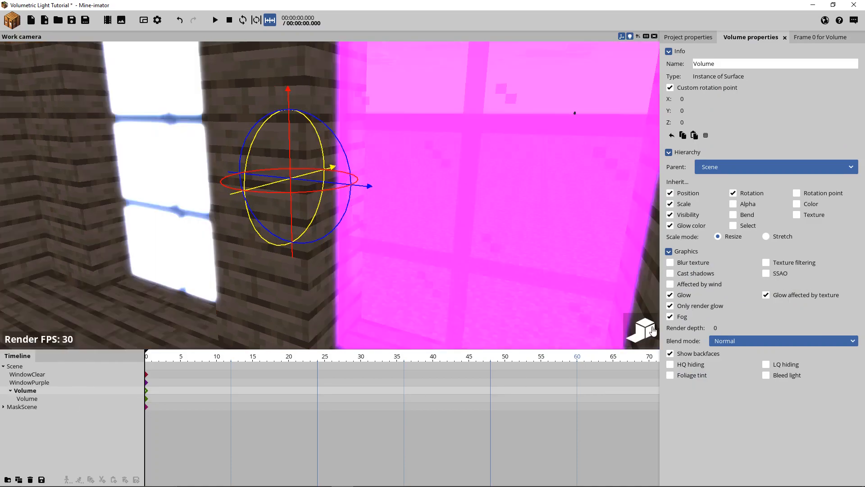
- Examine the glow on the clear and purple windows up close in the rendered view
right_click_drag(244, 239, 243, 201)
key("w")
right_click_drag(345, 244, 361, 247)
key("w")
key("w")
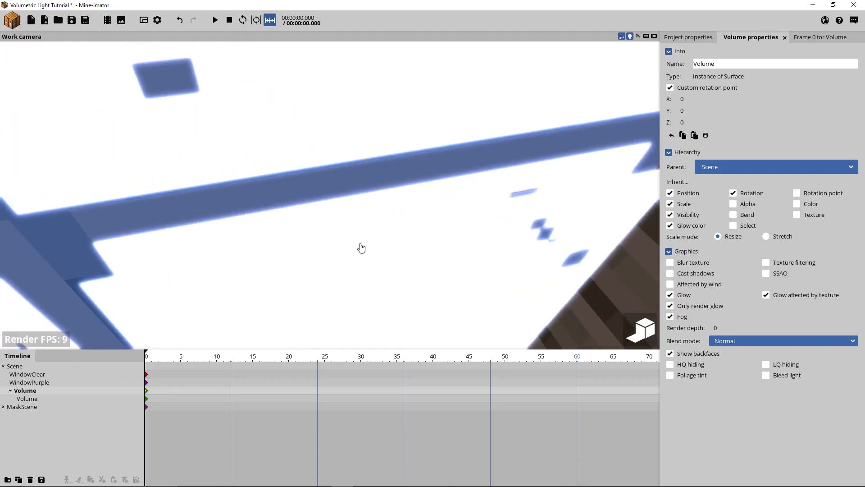
right_click_drag(427, 274, 427, 275)
- Set the child Volume's render depth to 1 and compare it with the parent Volume in the rendered view
left_click(28, 399)
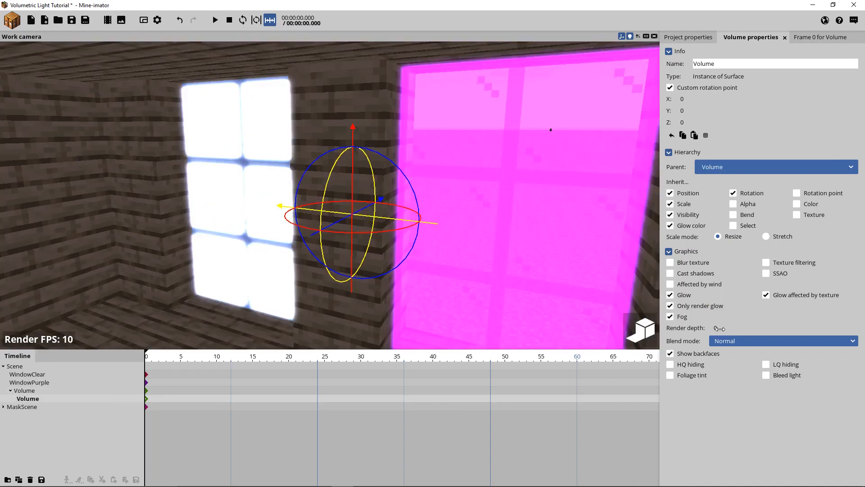
left_click_drag(720, 329, 724, 329)
left_click(25, 391)
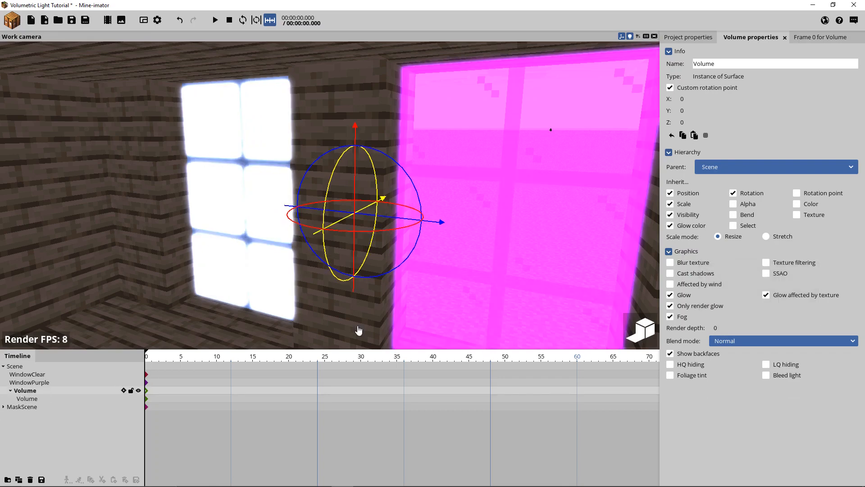
right_click_drag(500, 301, 495, 306)
key("w")
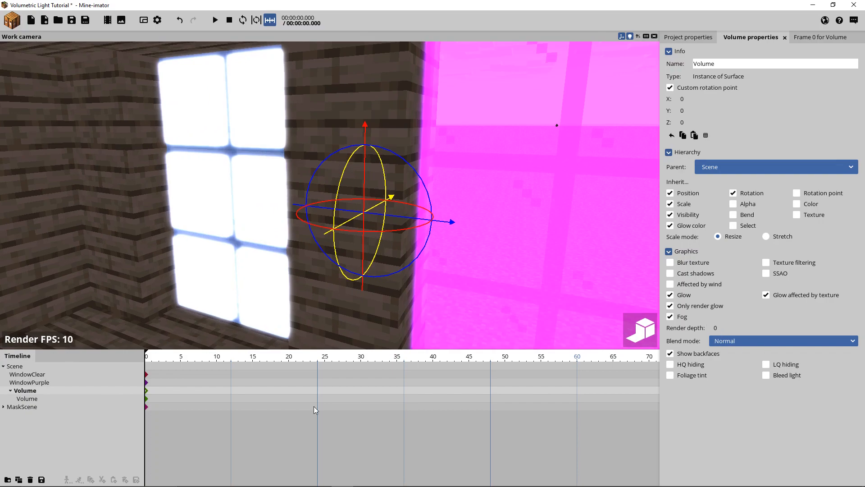
- Duplicate the child Volume repeatedly, nesting each copy under the previous one and raising its render depth by 1 up to 12
left_click(27, 399)
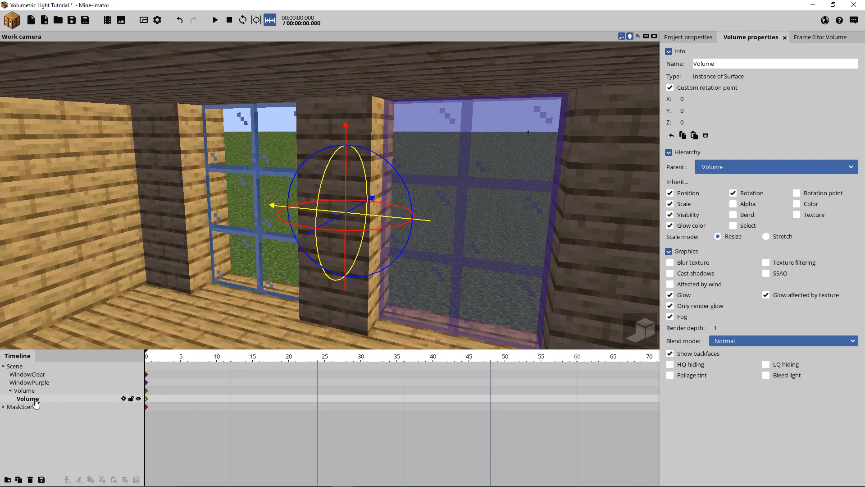
key("ctrl+d")
left_click(18, 398)
key("ctrl+d")
left_click_drag(31, 406, 97, 447)
left_click(25, 407)
key("ctrl+d")
left_click(40, 422)
key("ctrl+d")
left_click(46, 430)
key("ctrl+d")
left_click(54, 439)
key("ctrl+d")
key("ctrl+d")
left_click(83, 455)
left_click(96, 455)
key("ctrl+d")
left_click(89, 455)
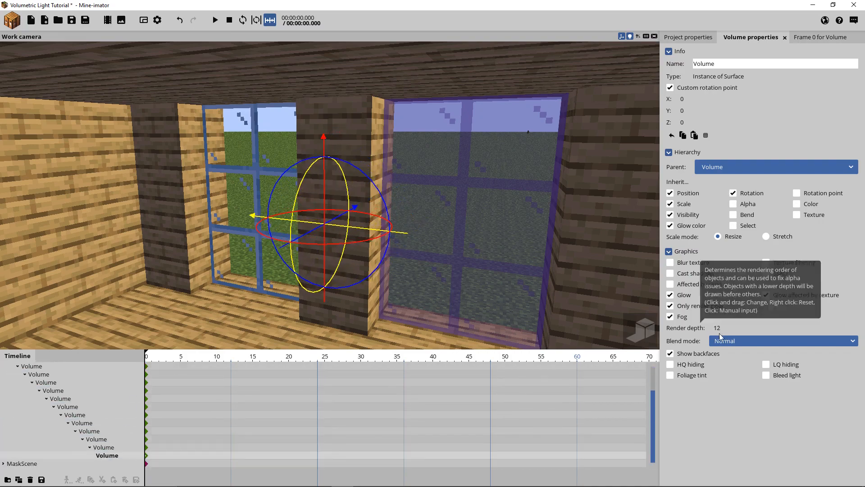
- Widen the timeline's name column and check the render depths of several nested Volumes
left_click_drag(145, 415, 190, 416)
left_click(76, 400)
scroll(76, 401, "up", 2)
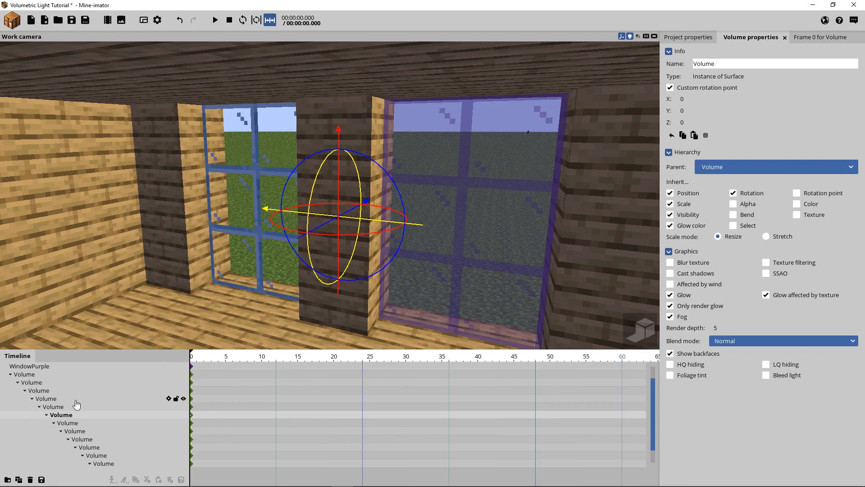
left_click(39, 384)
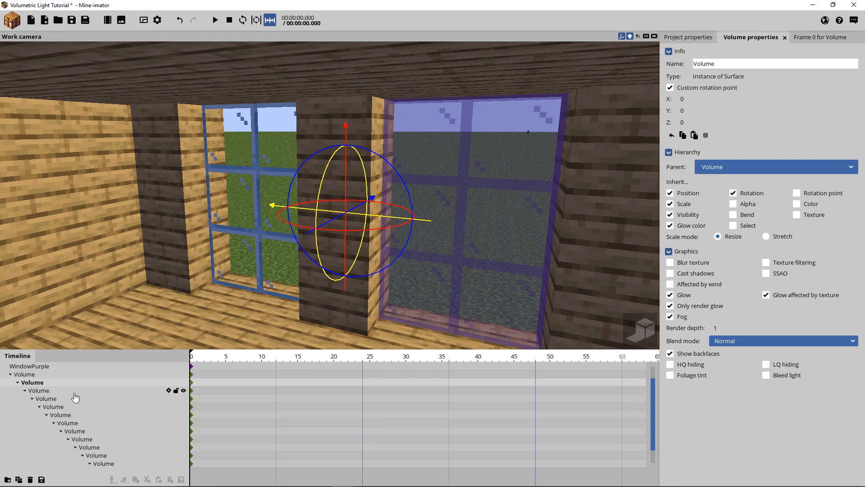
scroll(72, 399, "down", 1)
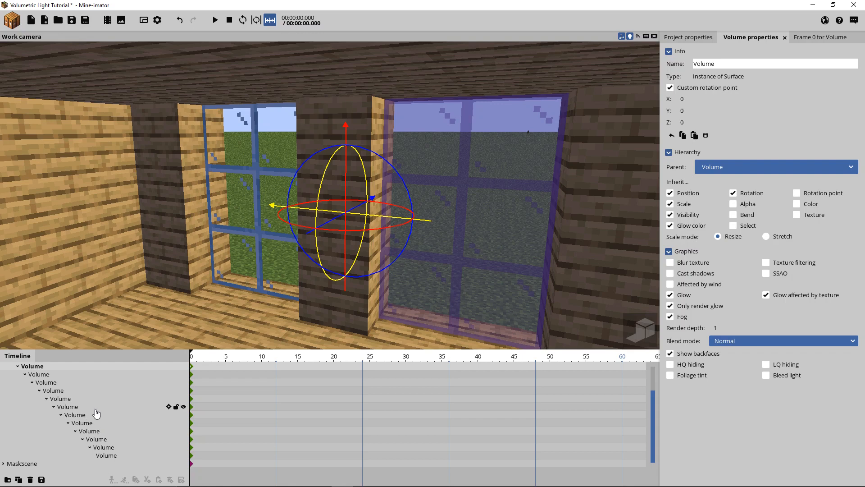
left_click(40, 373)
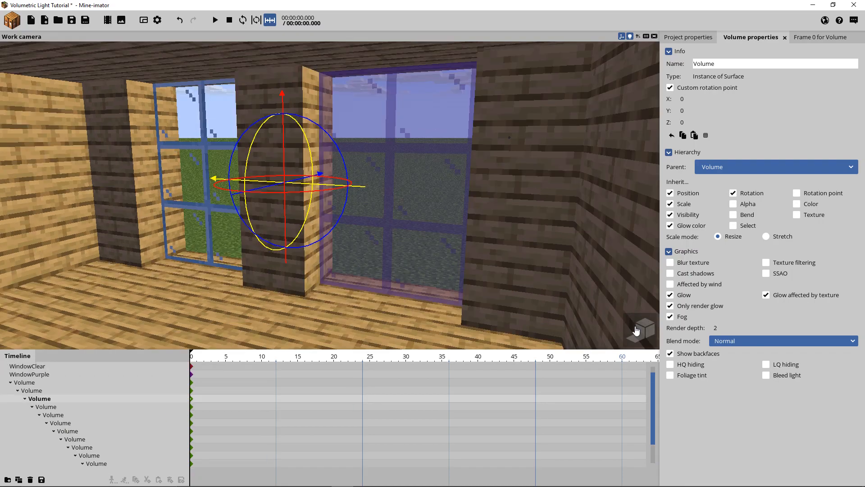
- Preview the glow of the full Volume stack in the rendered view
left_click(636, 331)
right_click_drag(543, 277, 505, 270)
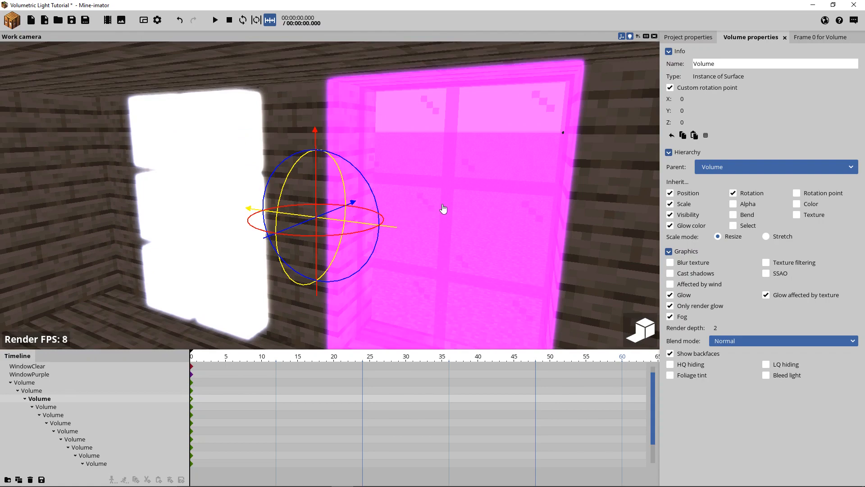
left_click(643, 334)
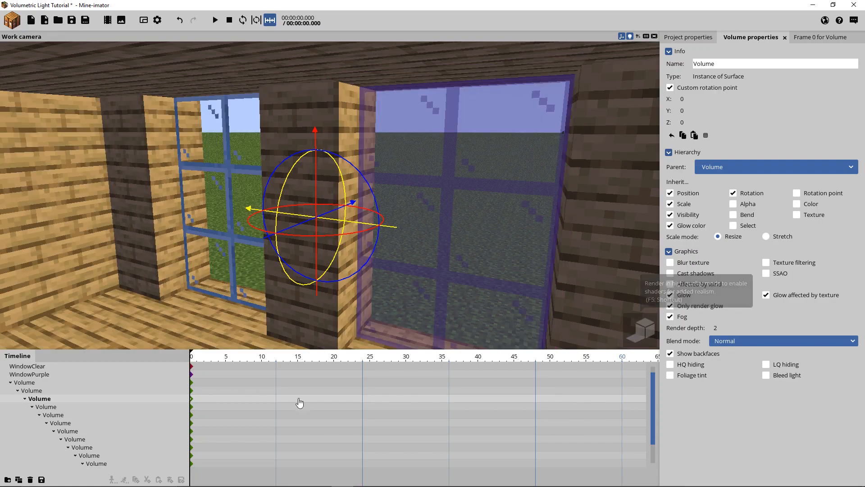
- Select all nested child Volumes and set their glow color brightness to 220
left_click(90, 431)
scroll(93, 439, "down", 1)
scroll(93, 440, "down", 1)
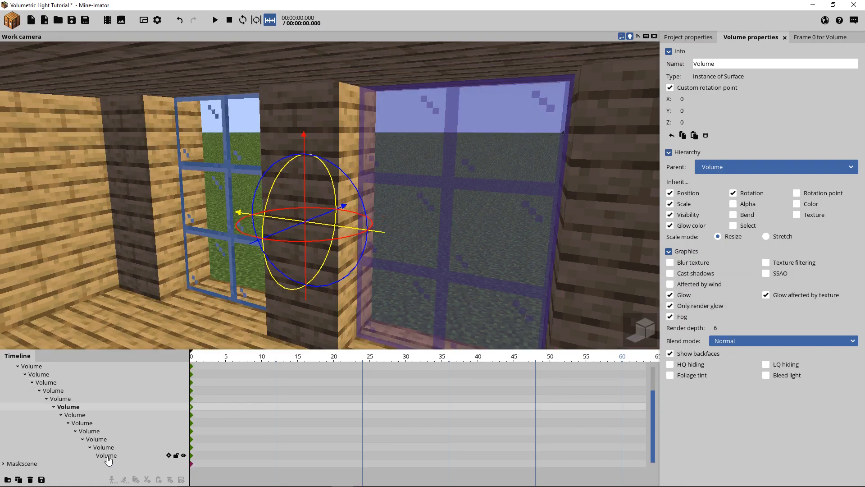
left_click(111, 456)
left_click_drag(138, 459, 35, 400)
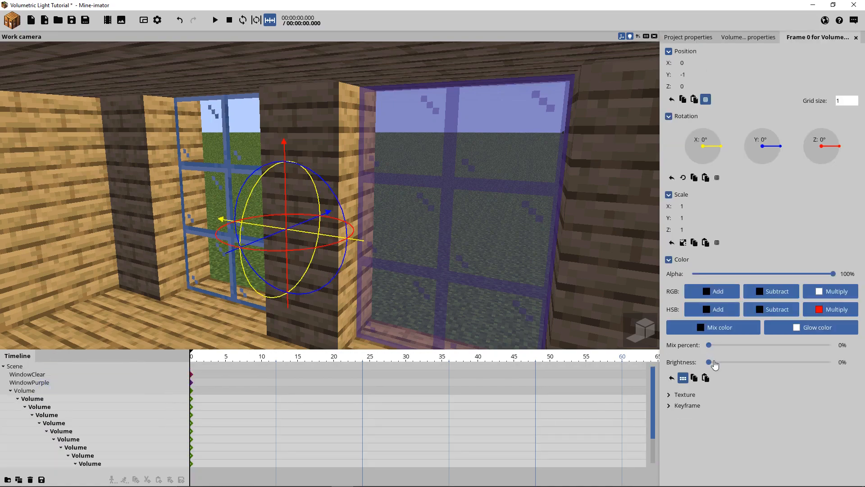
left_click(806, 327)
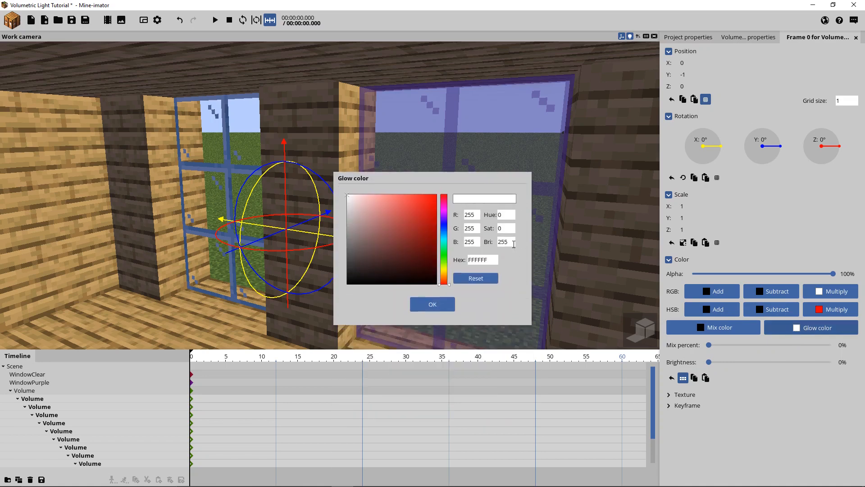
left_click(513, 244)
type("12")
left_click_drag(507, 245, 499, 245)
type("22")
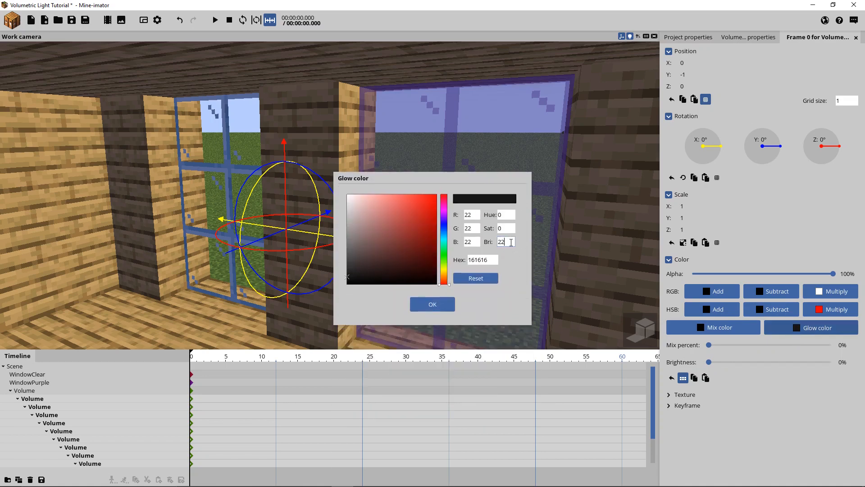
type("0")
left_click(441, 306)
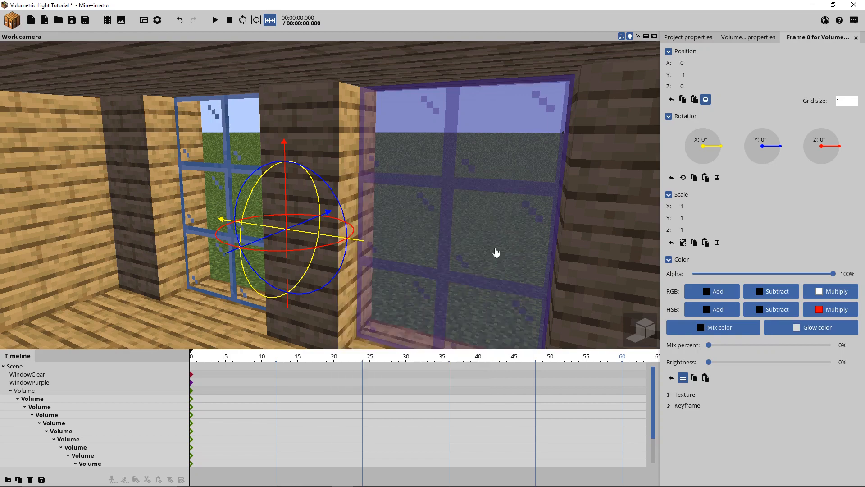
- Inspect the dimmed stacked glow around both windows from several angles in the rendered view
key("s")
right_click_drag(496, 252, 496, 252)
left_click(637, 328)
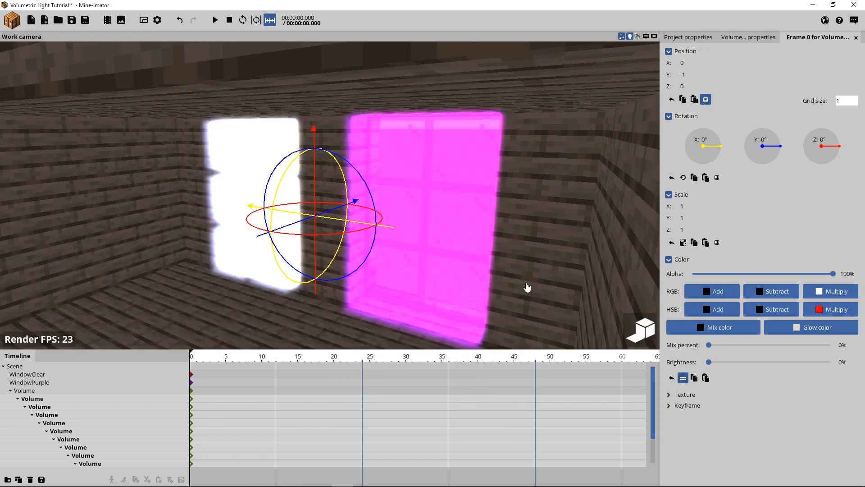
key("w")
right_click_drag(527, 286, 527, 285)
right_click_drag(328, 268, 252, 214)
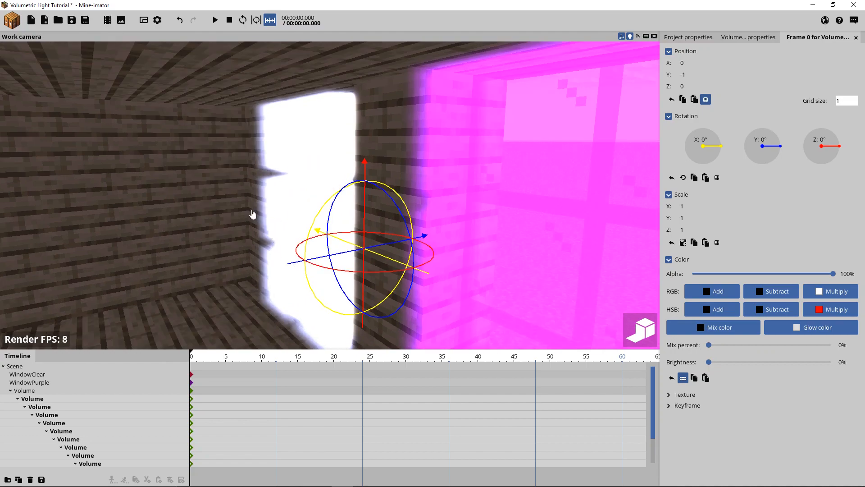
left_click(647, 332)
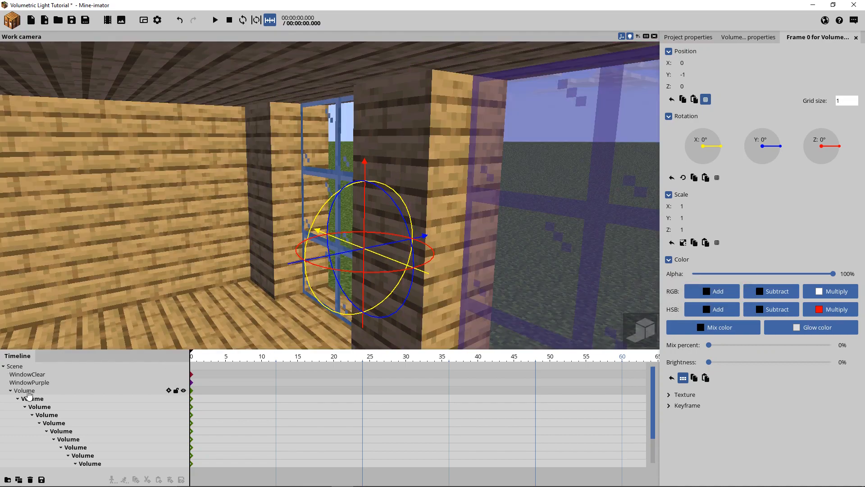
- Add the parent Volume to the selection and review the Volumes' inheritance options, including Glow color
left_click(28, 395)
left_click(747, 38)
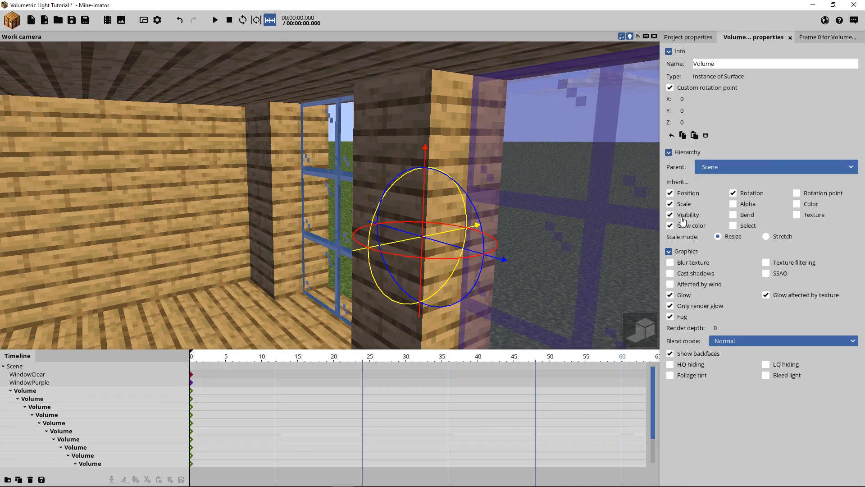
left_click_drag(519, 172, 628, 176)
- Select WindowPurple and the Volumes down the chain in turn to examine their render depths
left_click(41, 383)
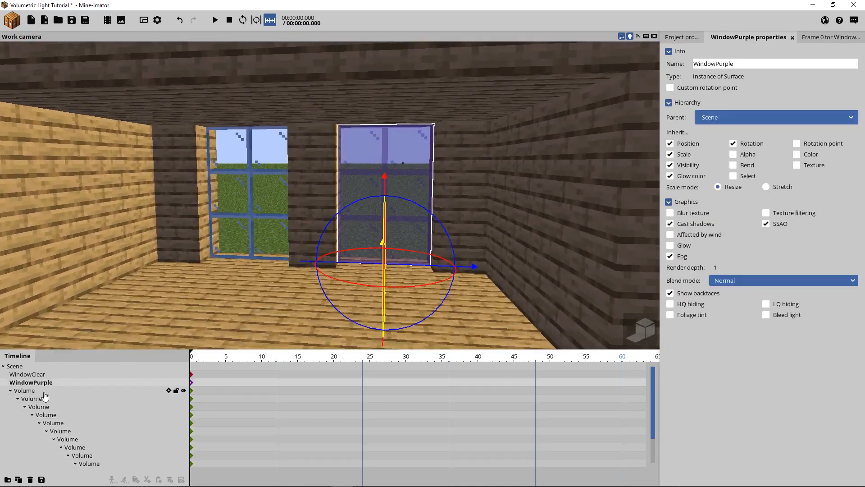
left_click(38, 399)
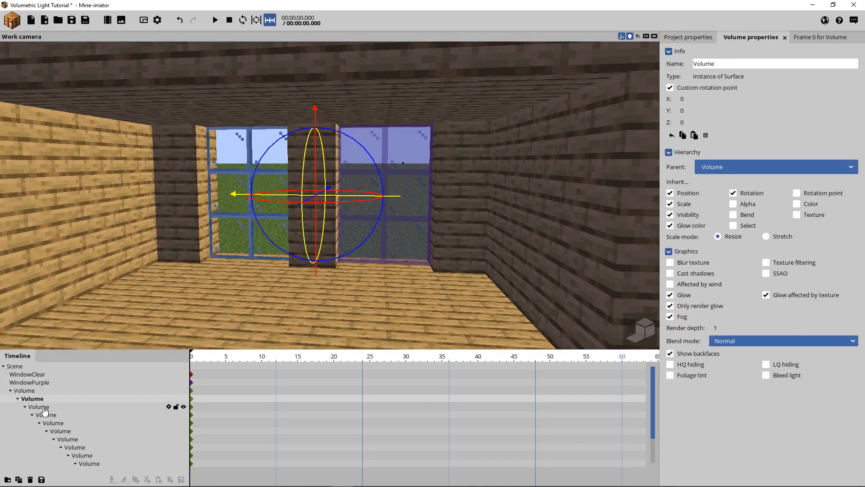
left_click(42, 407)
left_click(51, 415)
left_click(57, 423)
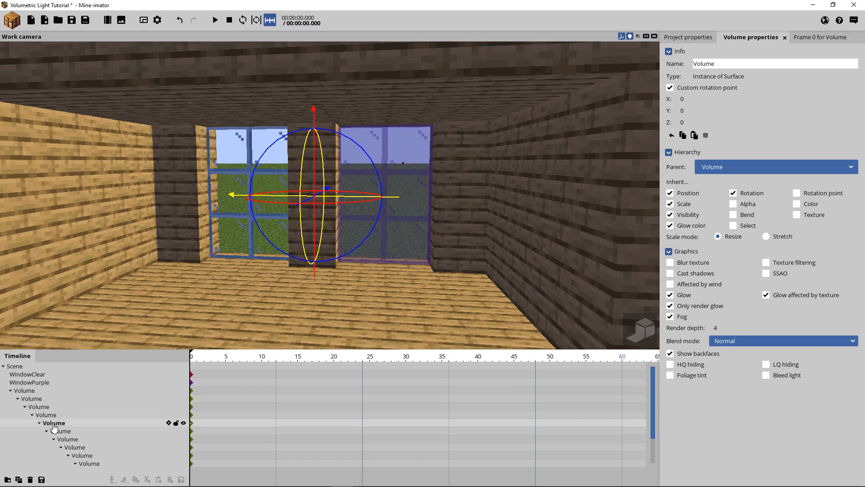
left_click(63, 431)
left_click(71, 440)
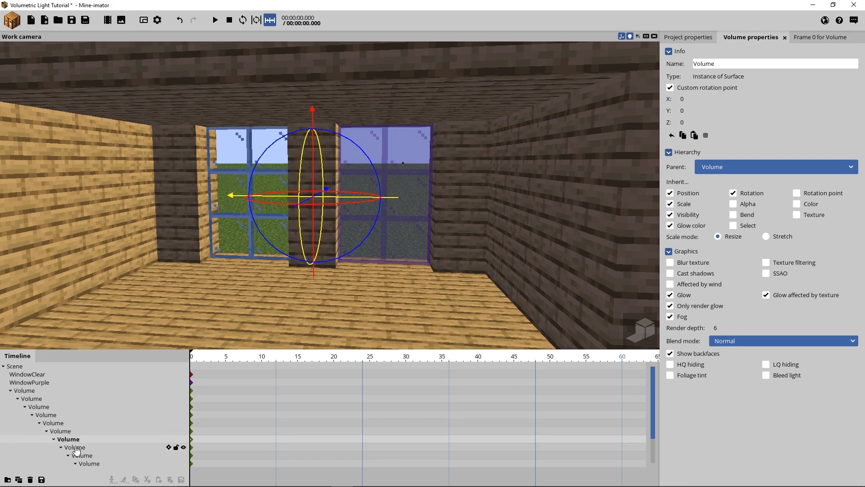
left_click(75, 447)
left_click(87, 464)
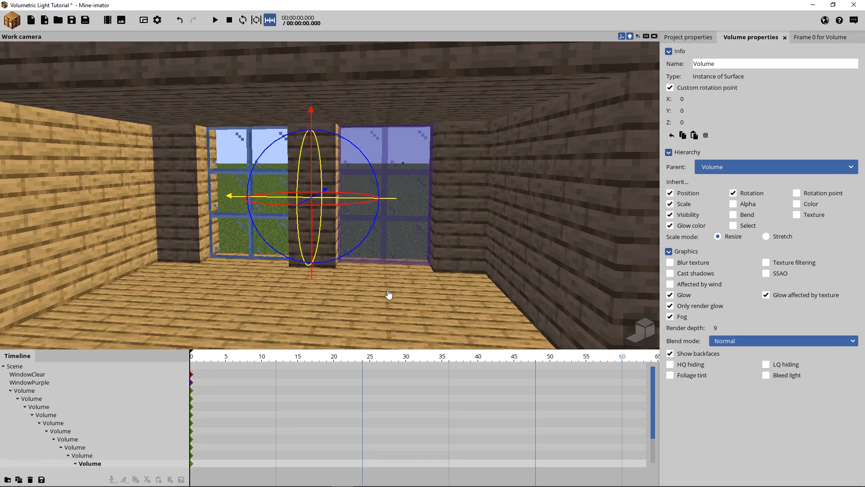
- Set the glow color brightness of the parent Volume to 32
mouse_move(330, 196)
right_mouse_down()
mouse_move(313, 185)
mouse_move(329, 186)
right_mouse_up()
left_click(192, 391)
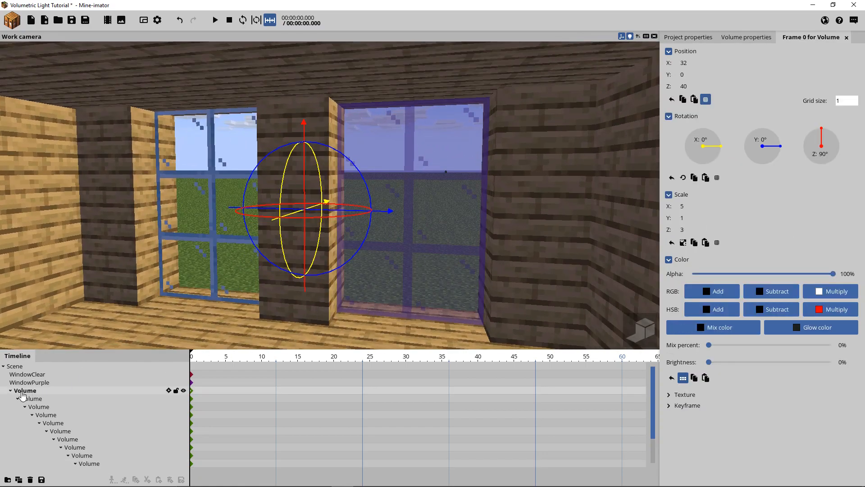
left_click(780, 328)
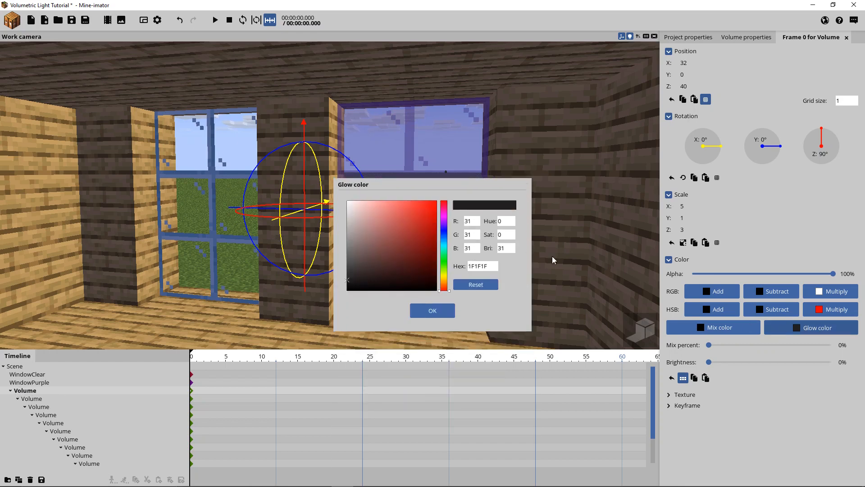
left_click_drag(349, 272, 342, 274)
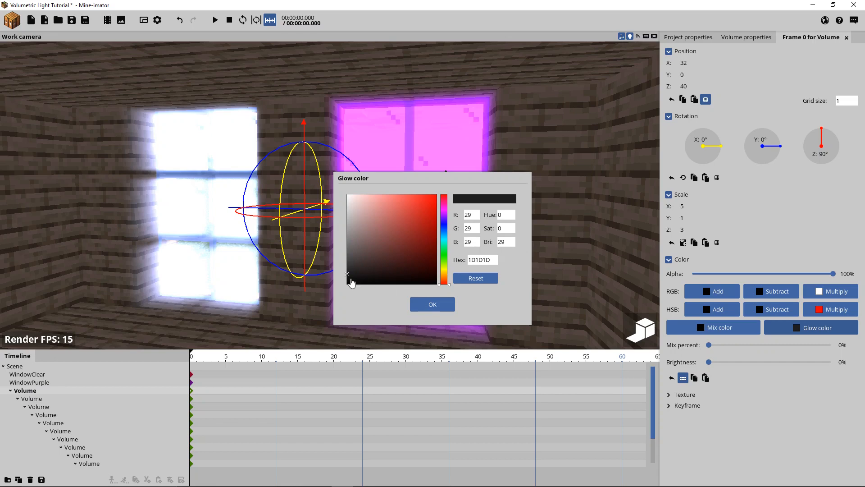
mouse_move(351, 281)
left_mouse_down()
mouse_move(341, 264)
mouse_move(332, 280)
left_mouse_up()
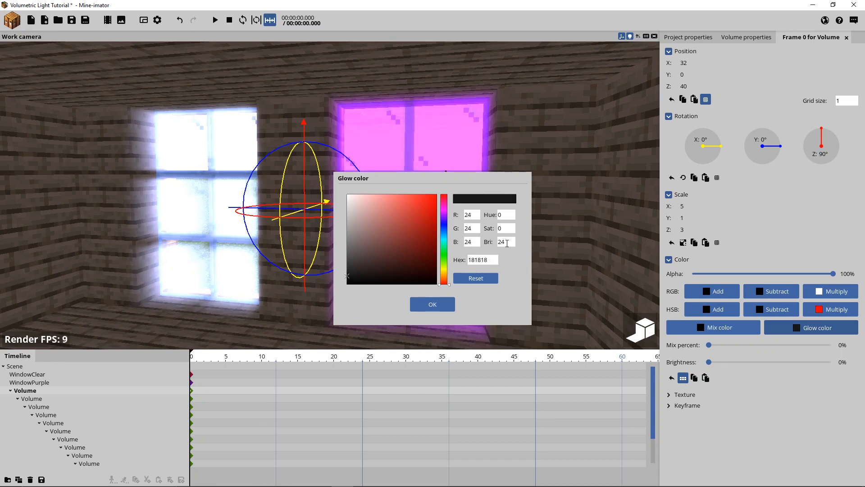
left_click(506, 243)
left_click(448, 273)
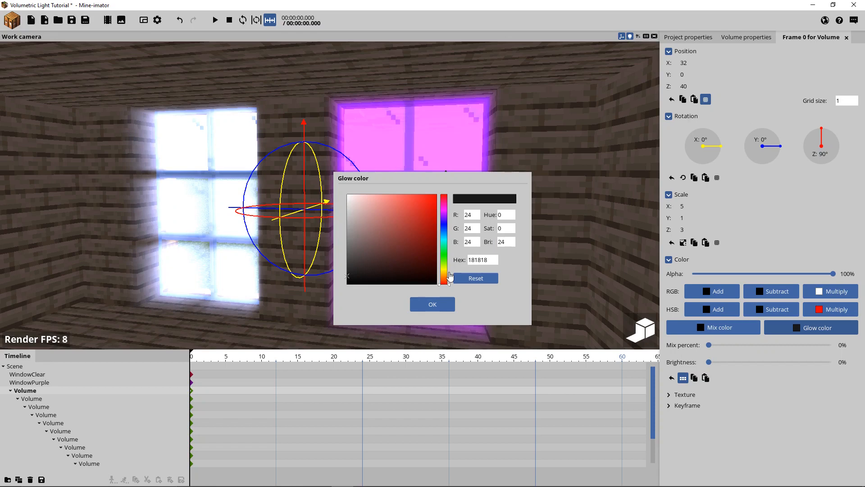
left_click(510, 241)
type("32")
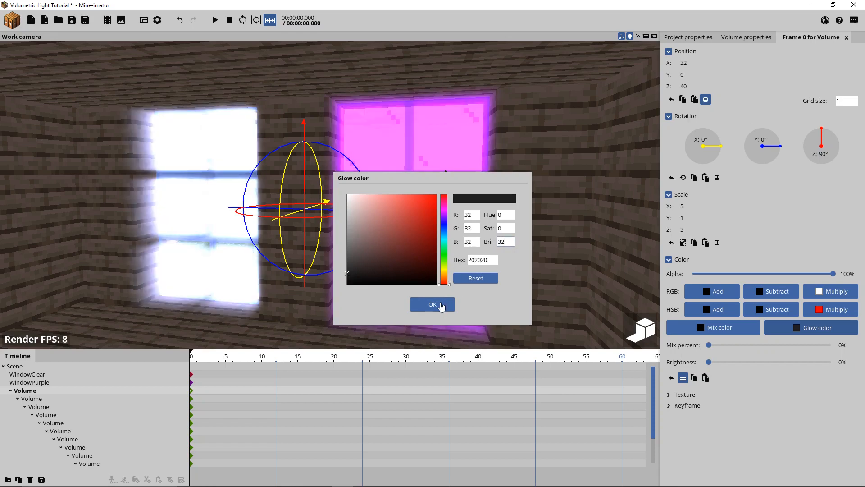
left_click(441, 305)
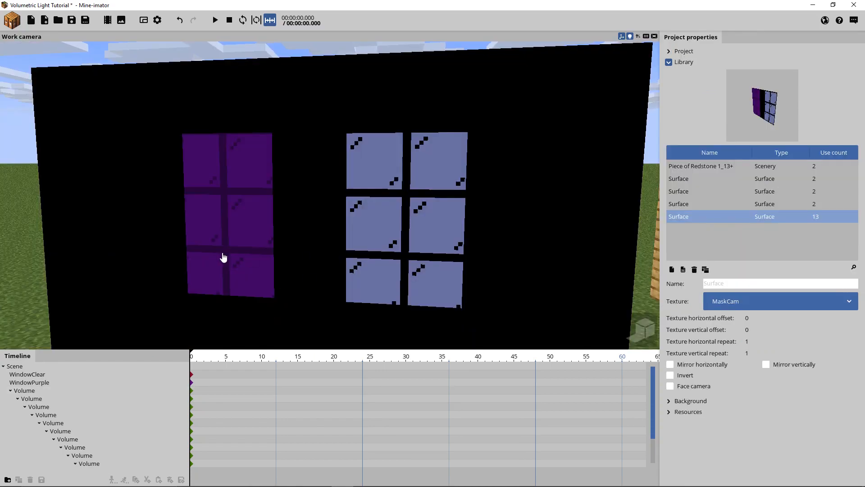
- Collapse the Volume chain and set the mix percent of both Surfaces in MaskScene to 80%
left_click(11, 390)
left_click(4, 398)
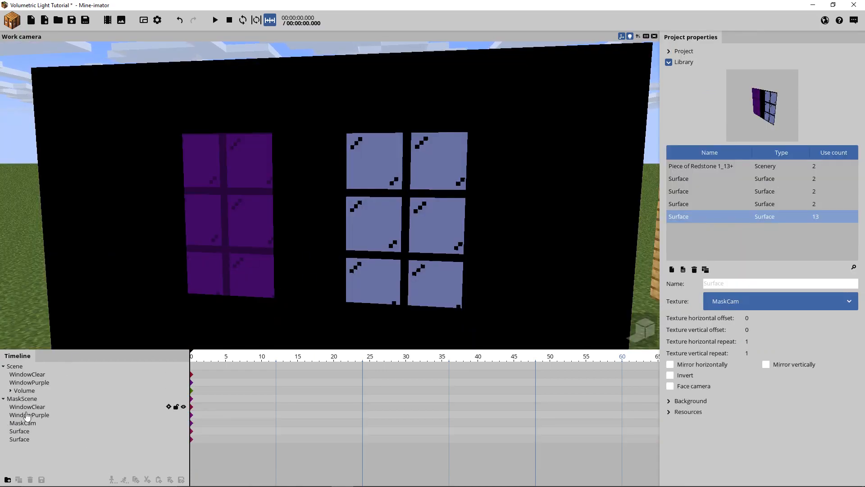
left_click(20, 431)
left_click(20, 438, "shift")
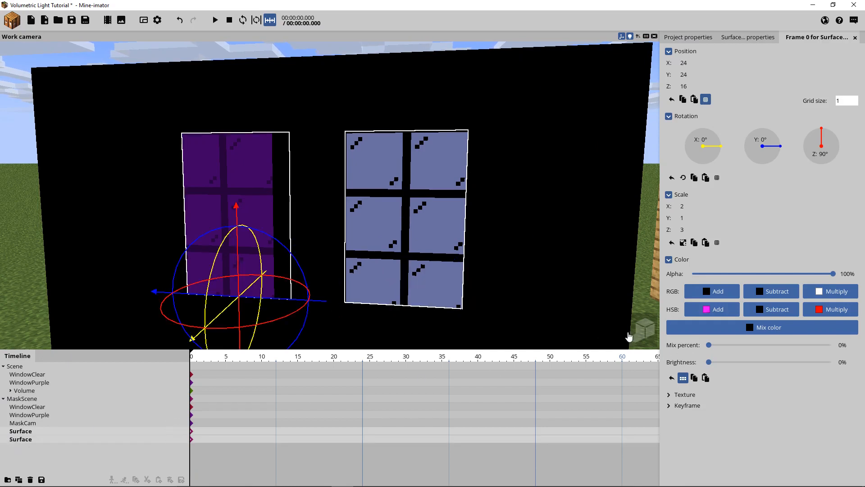
left_click_drag(712, 349, 770, 346)
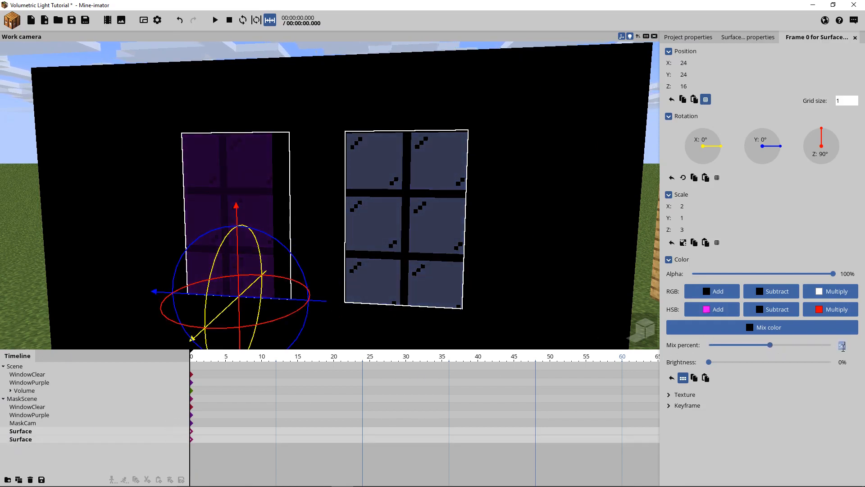
type("90")
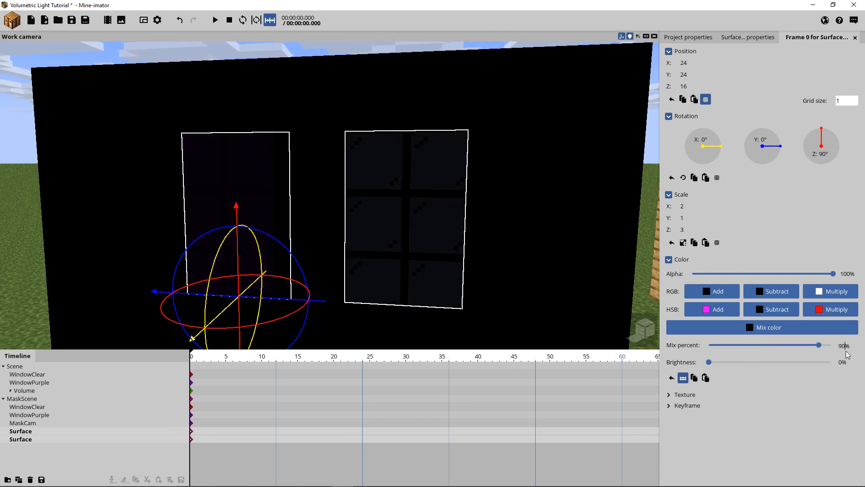
key("Left")
key("BackSpace")
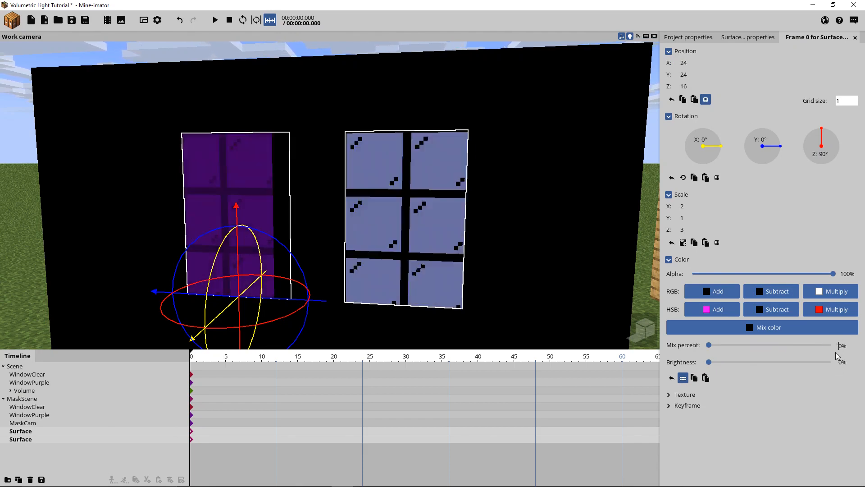
type("8")
right_click_drag(585, 256, 585, 252)
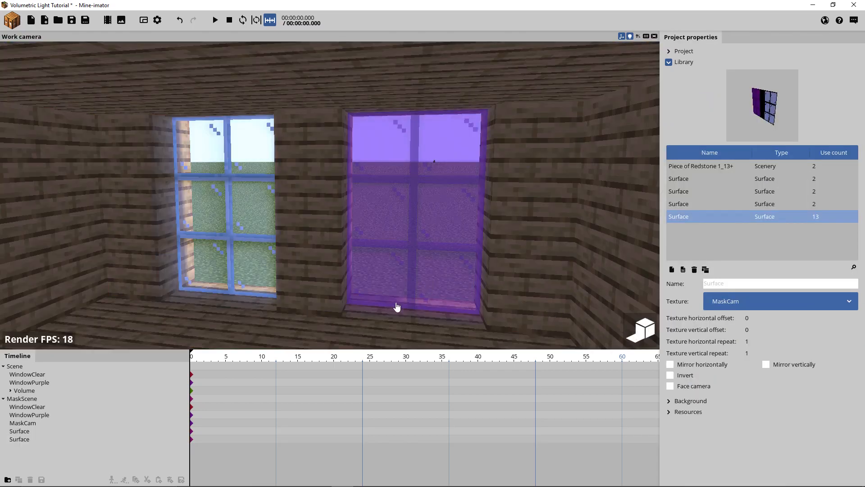
- Raise the parent Volume's glow color brightness to 81 and check the glow around the windows
left_click(25, 391)
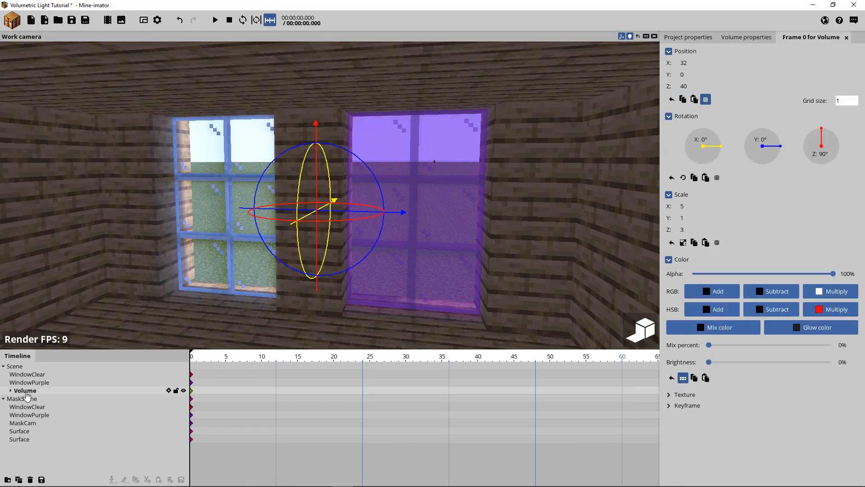
left_click(768, 327)
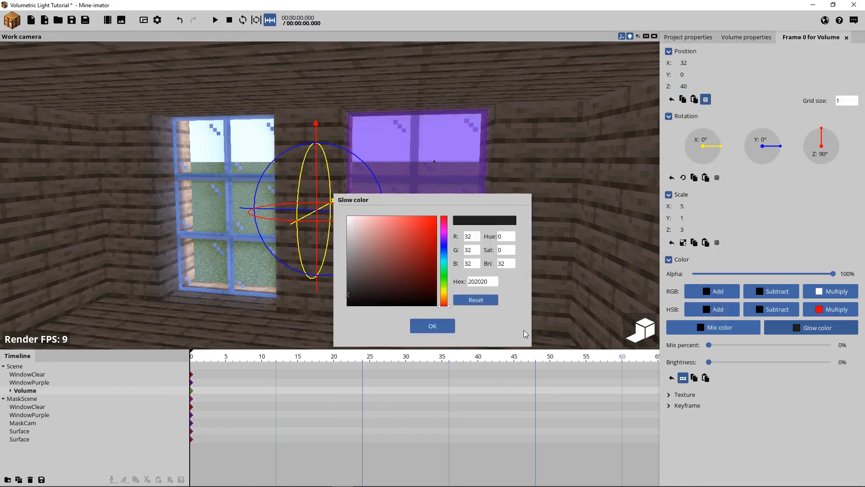
left_click_drag(345, 272, 333, 259)
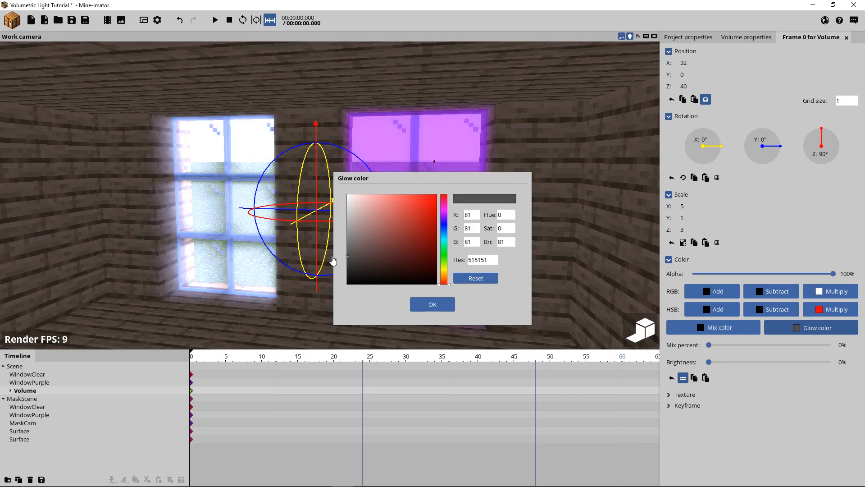
left_click(424, 302)
left_click_drag(422, 272, 545, 273)
left_click_drag(206, 147, 437, 215)
- Enable LQ hiding on the parent Volume and check the windows in the rendered view
key("q")
right_click_drag(330, 195, 295, 189)
right_click_drag(311, 152, 263, 108)
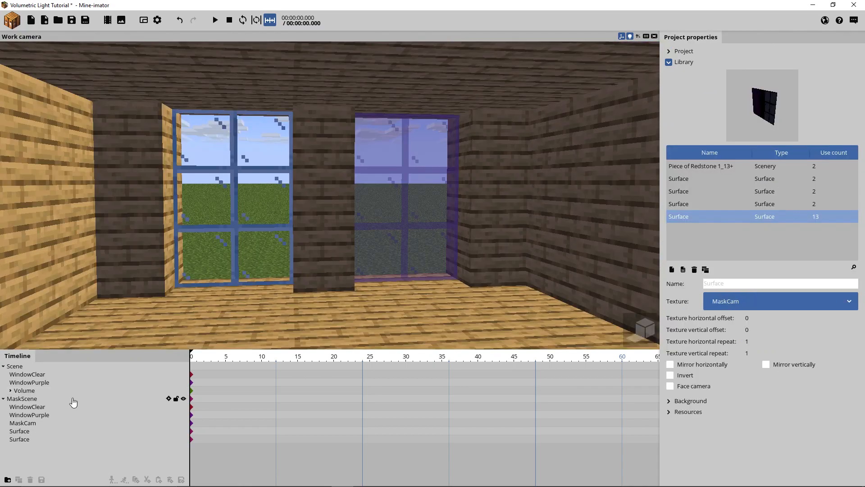
left_click(26, 391)
left_click(10, 390)
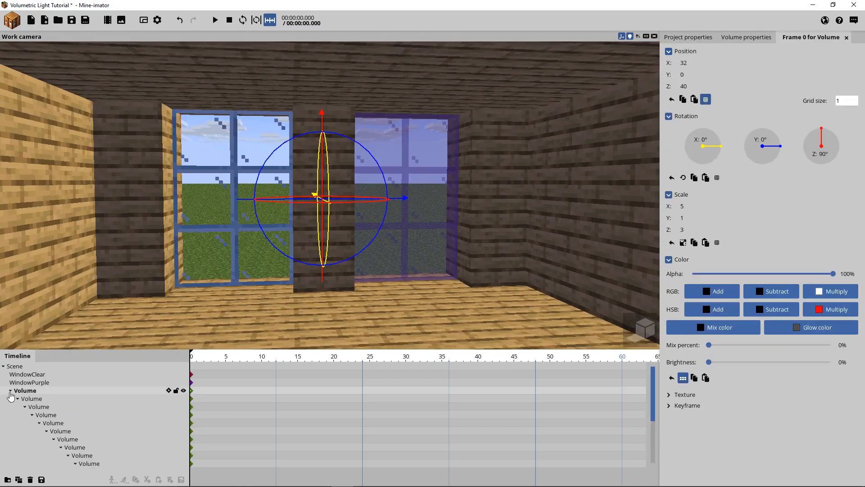
left_click(739, 38)
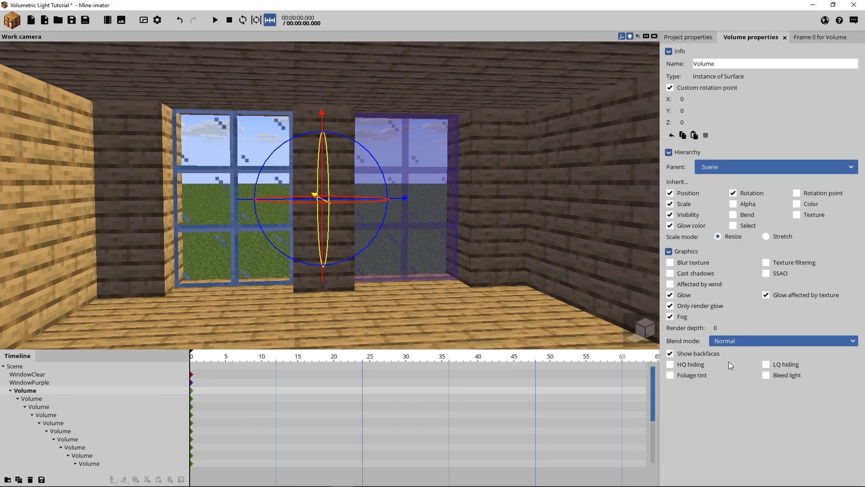
left_click(766, 365)
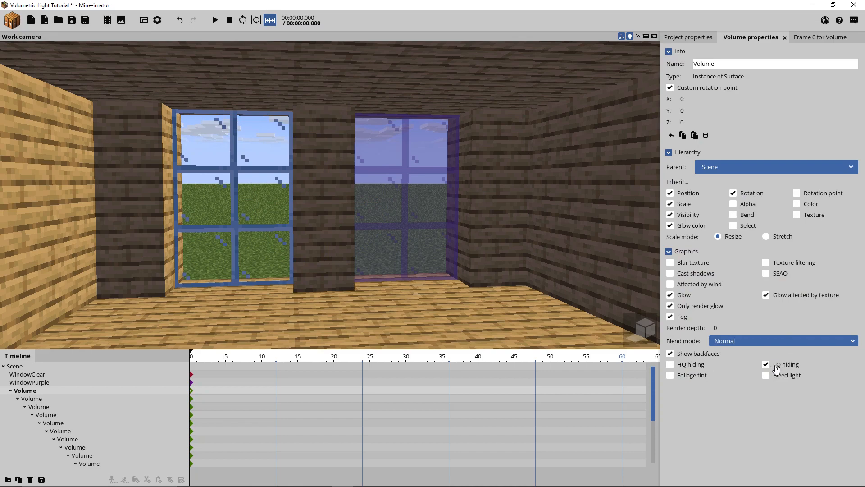
mouse_move(522, 260)
right_mouse_down()
mouse_move(546, 276)
mouse_move(521, 267)
mouse_move(538, 263)
mouse_move(522, 277)
right_mouse_up()
left_click(648, 334)
key("w")
key("d")
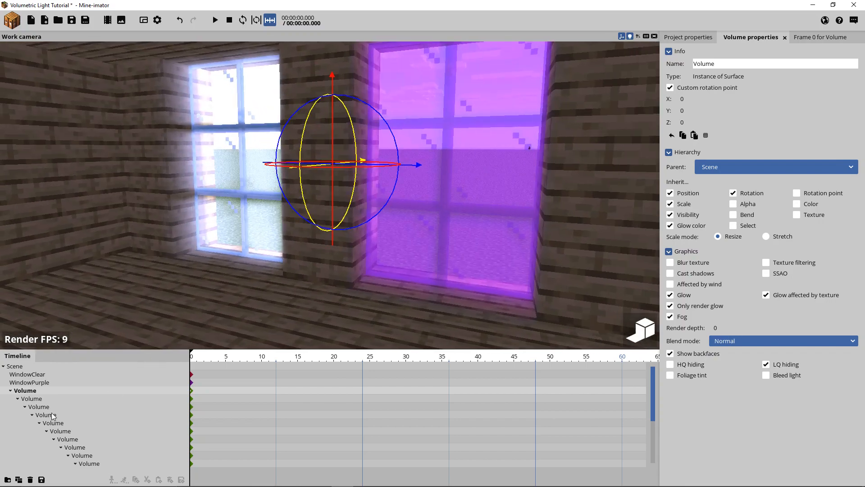
- Set the glow radius to 0% in the render settings and inspect the stacked layers around both windows
left_click(810, 38)
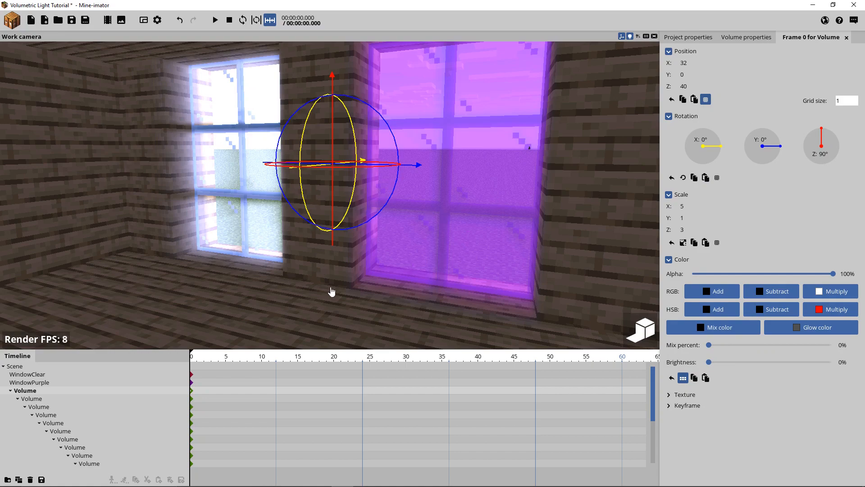
left_click_drag(331, 288, 405, 293)
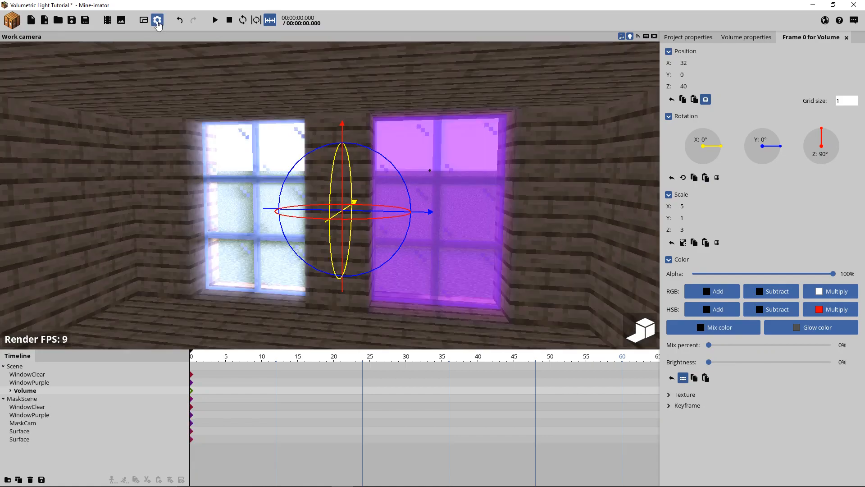
left_click(157, 22)
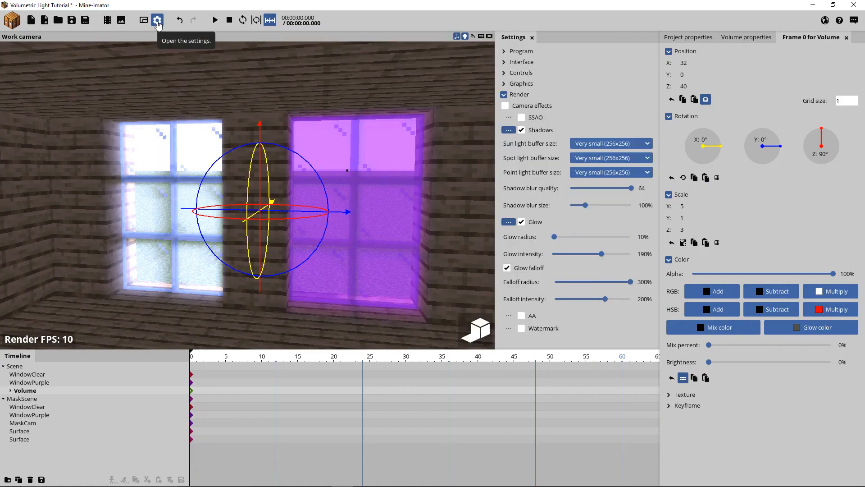
right_click_drag(380, 141, 483, 215)
key("w")
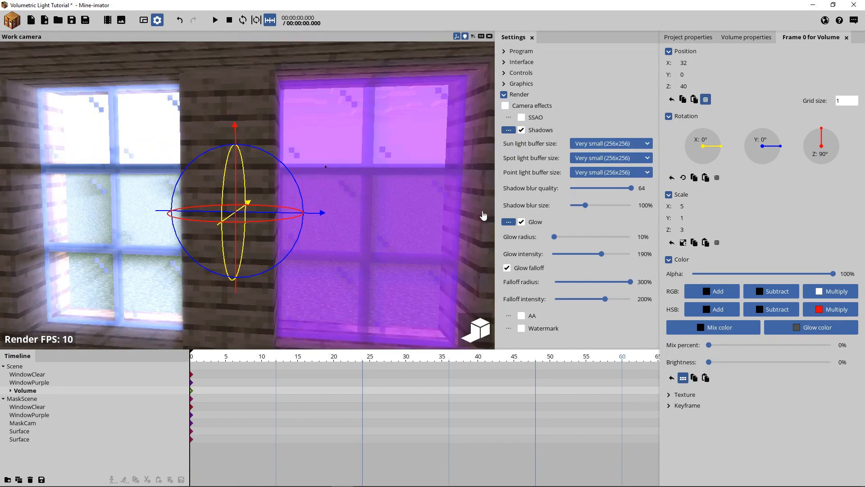
left_click_drag(558, 242, 553, 243)
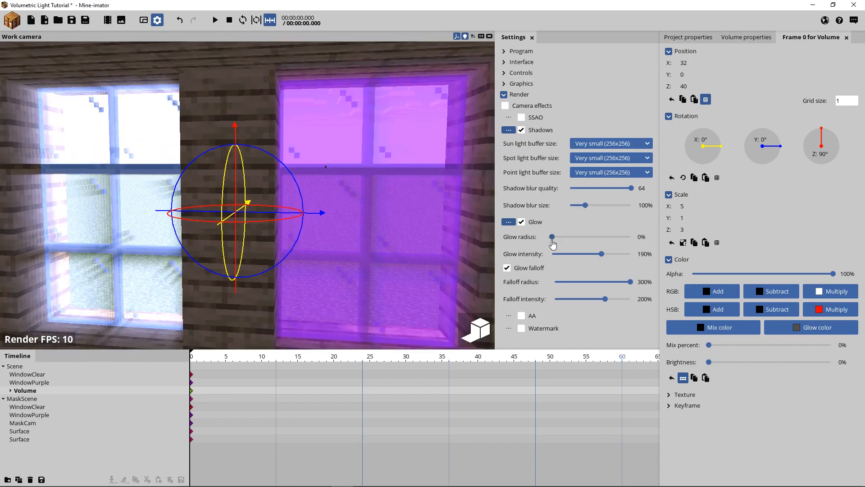
left_click_drag(359, 246, 405, 217)
left_click_drag(143, 277, 169, 229)
key("a")
right_click_drag(158, 165, 149, 181)
key("d")
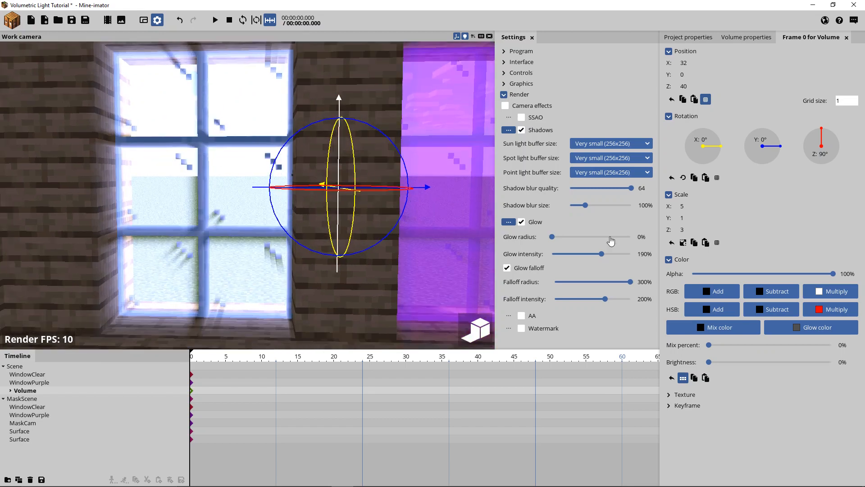
- Try a glow radius of 15%, settling on 10%
double_click(639, 238)
type("15")
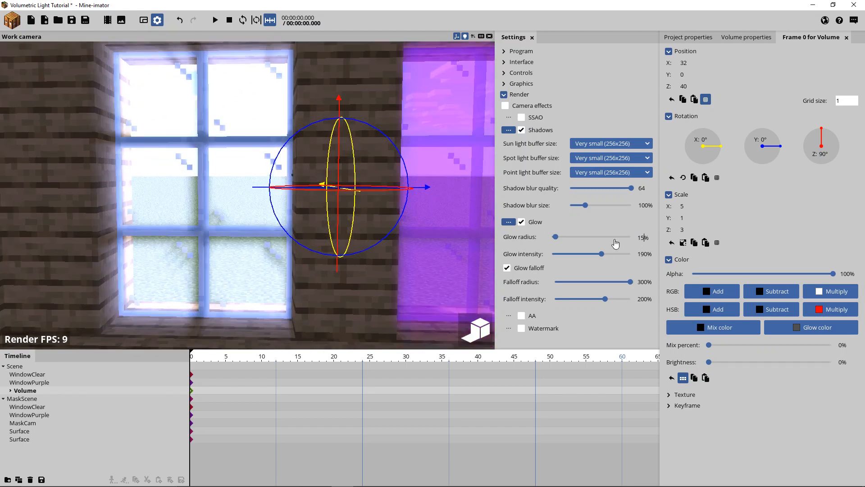
key("BackSpace")
type("0")
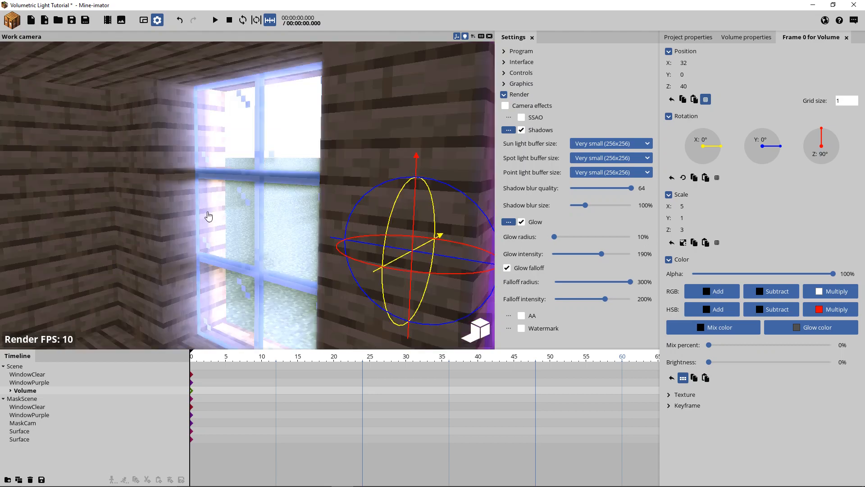
- Expand the Volume chain and review the first child Volume's properties and its frame 0 values
left_click(739, 37)
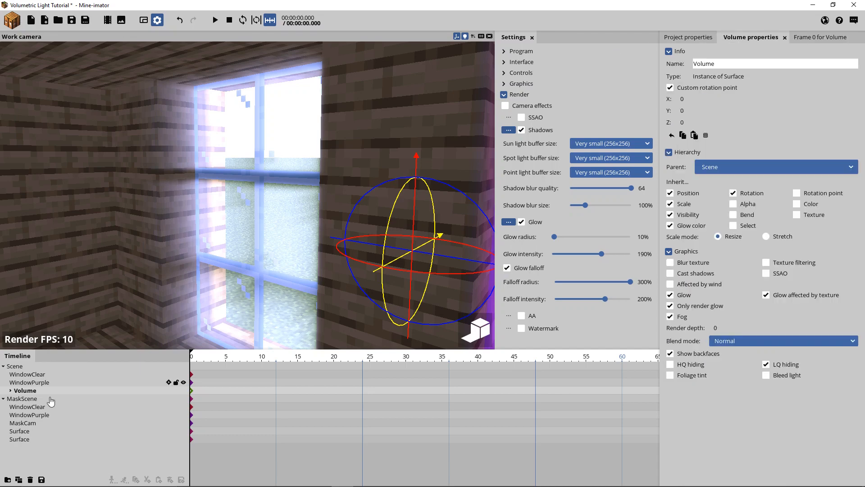
left_click(10, 391)
left_click(29, 399)
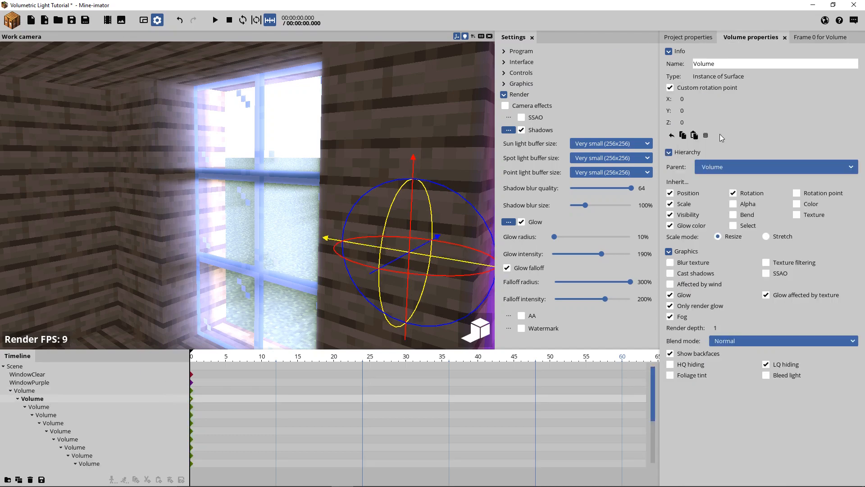
left_click(800, 38)
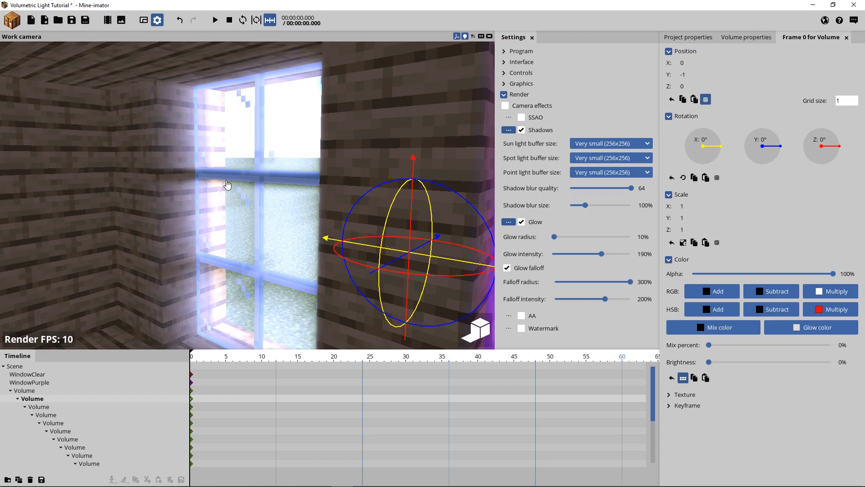
- Shift the background time of day so the sun sits lower, and check its position in the sky outside
right_click_drag(215, 186, 176, 186)
key("w")
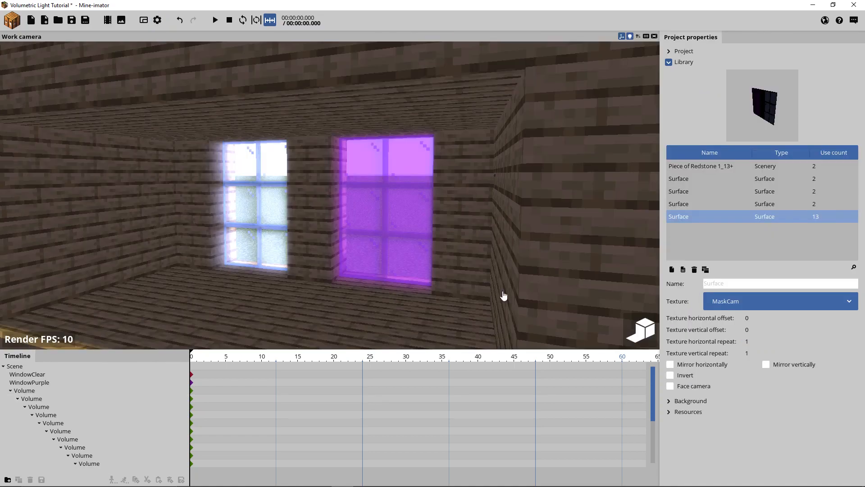
left_click(696, 399)
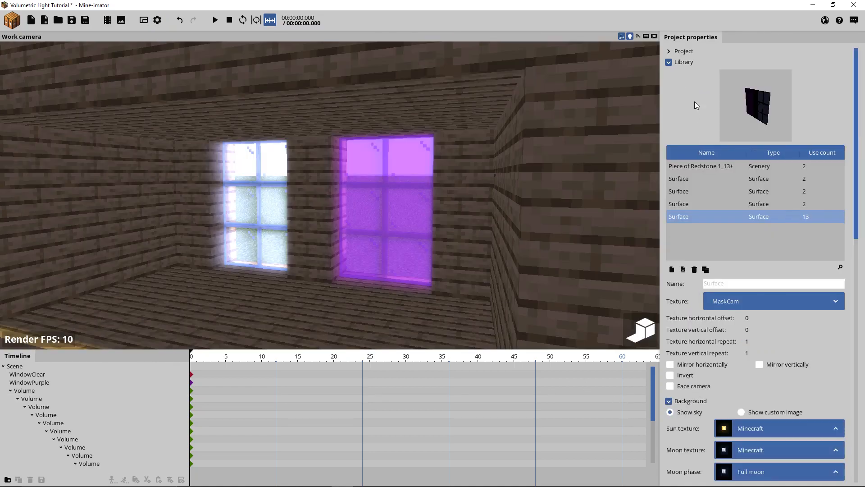
left_click(670, 62)
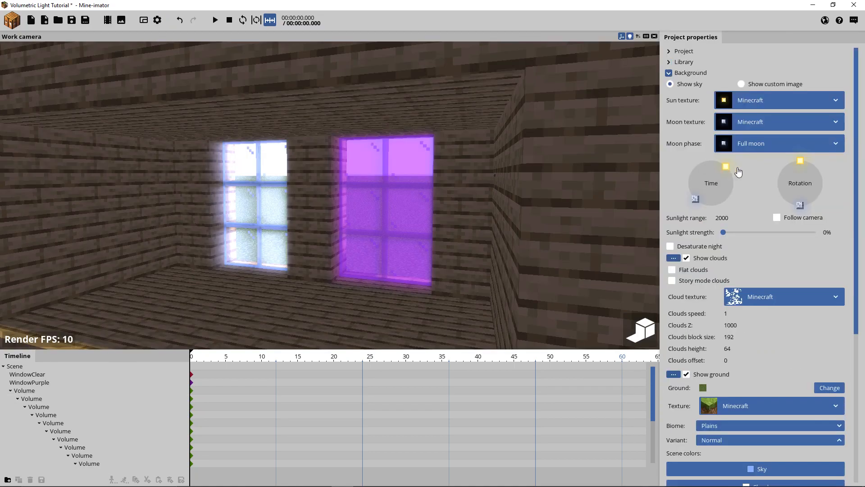
left_click_drag(747, 176, 748, 178)
right_click_drag(488, 187, 465, 197)
key("w")
right_click_drag(523, 192, 576, 193)
key("s")
right_click_drag(468, 130, 506, 114)
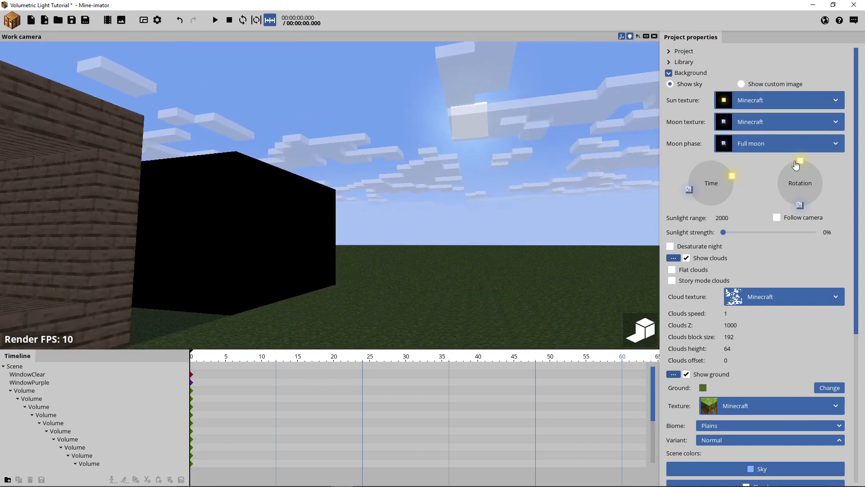
- Rotate the sun's direction a quarter turn in the background settings and inspect the mask windows from outside
left_click_drag(796, 161, 615, 183)
right_click_drag(363, 216, 284, 222)
key("w")
right_click_drag(392, 244, 509, 220)
key("s")
key("d")
key("w")
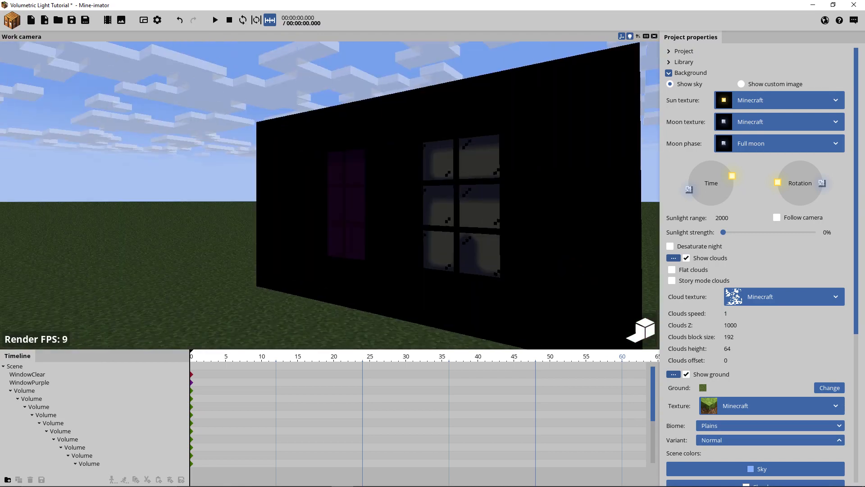
- Turn off Cast shadows and SSAO for MaskScene and all its objects, and check the windows in the rendered view
right_click_drag(405, 212, 458, 199)
key("a")
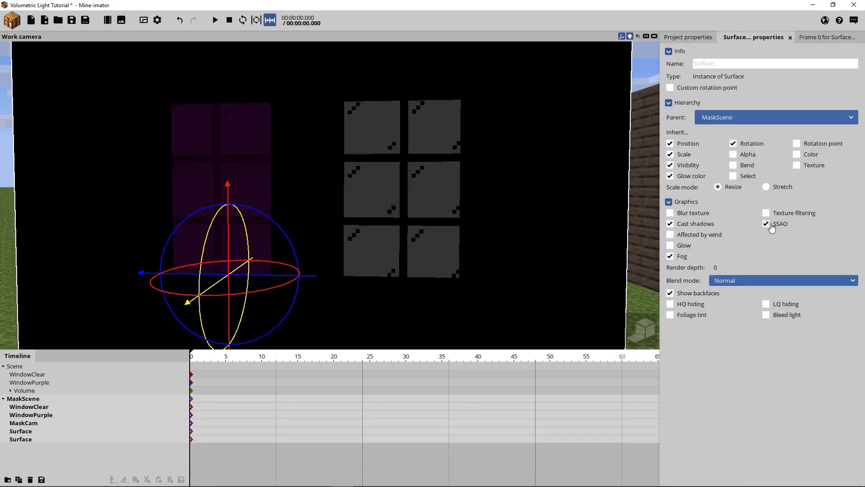
left_click(771, 225)
key("s")
mouse_move(592, 276)
right_mouse_down()
mouse_move(598, 281)
mouse_move(591, 276)
right_mouse_up()
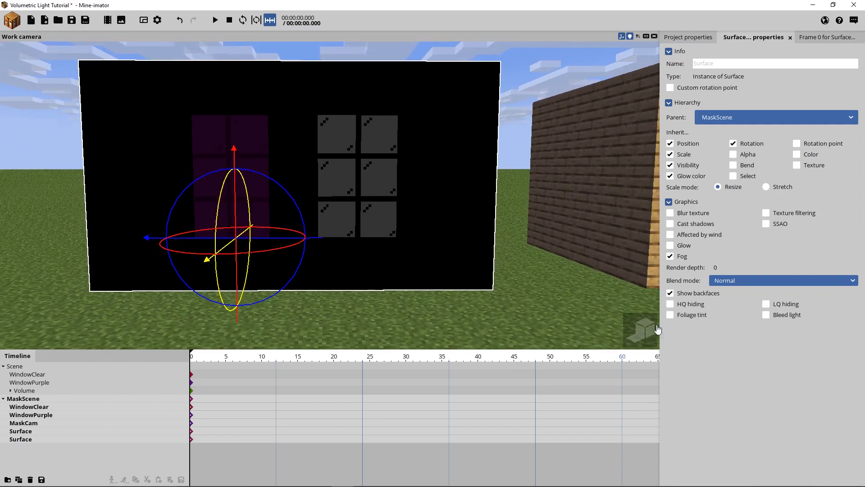
left_click(630, 333)
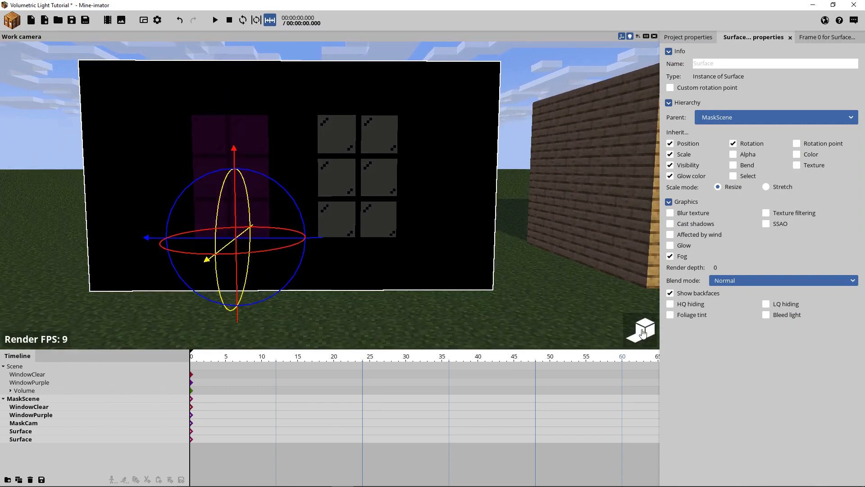
left_click(550, 302)
right_click_drag(550, 302, 586, 289)
key("w")
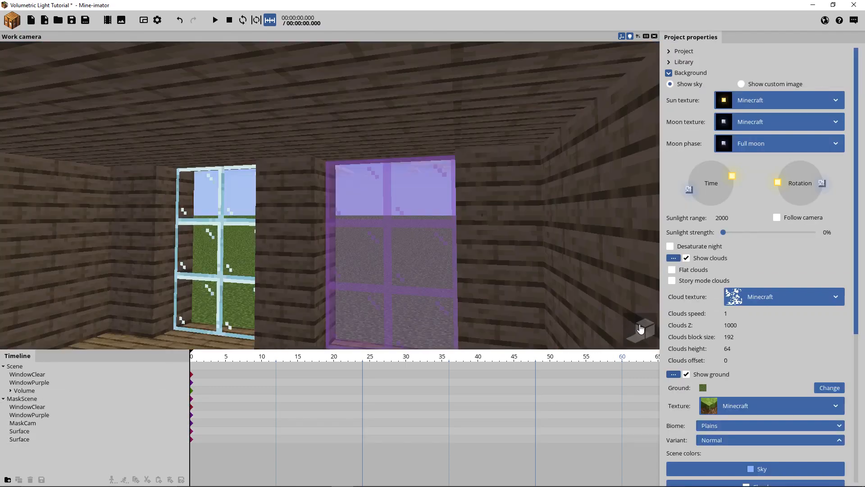
left_click(642, 331)
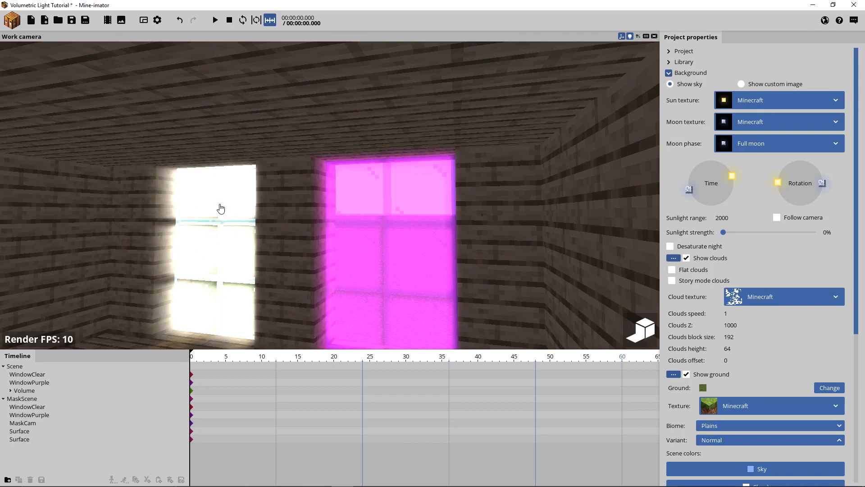
- Lower the sun to the horizon for a sunset while viewing both windows from inside in the rendered view
left_click(639, 335)
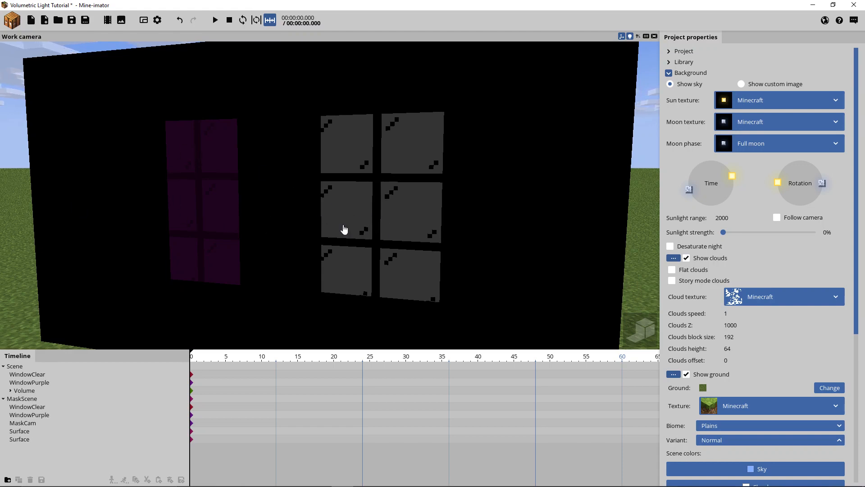
right_click_drag(365, 229, 450, 229)
key("w")
key("w")
mouse_move(513, 295)
right_mouse_down()
mouse_move(536, 295)
mouse_move(514, 295)
right_mouse_up()
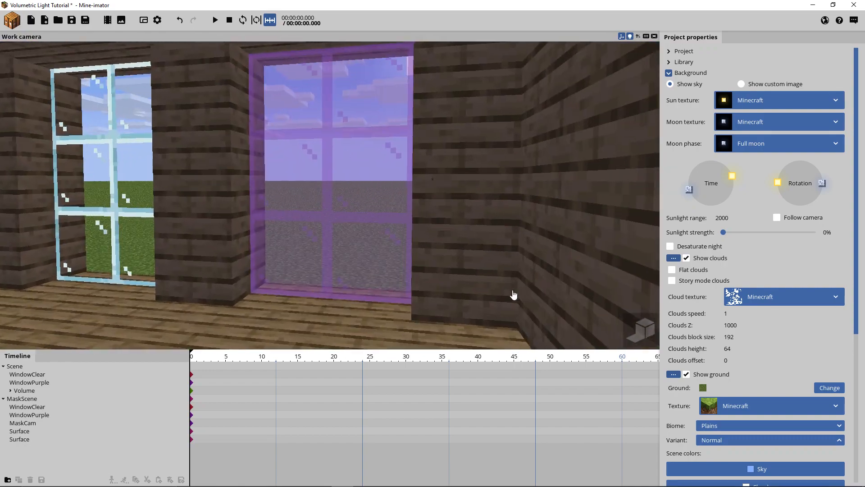
left_click(639, 328)
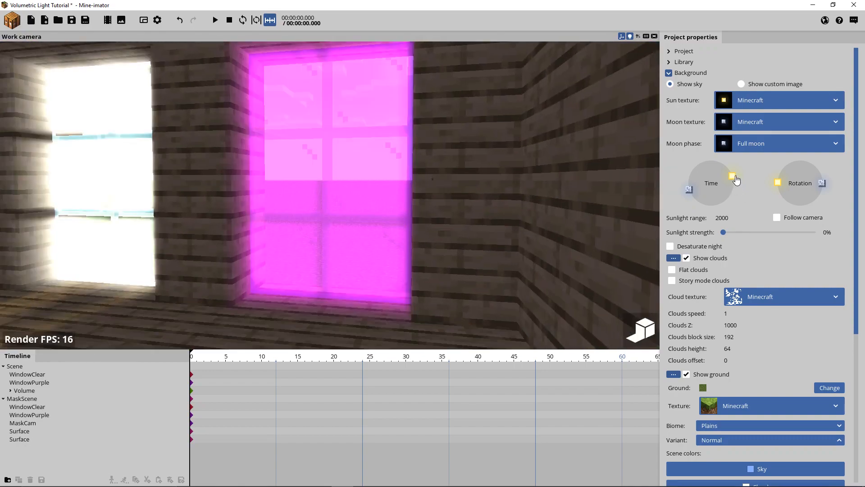
left_click_drag(736, 179, 822, 184)
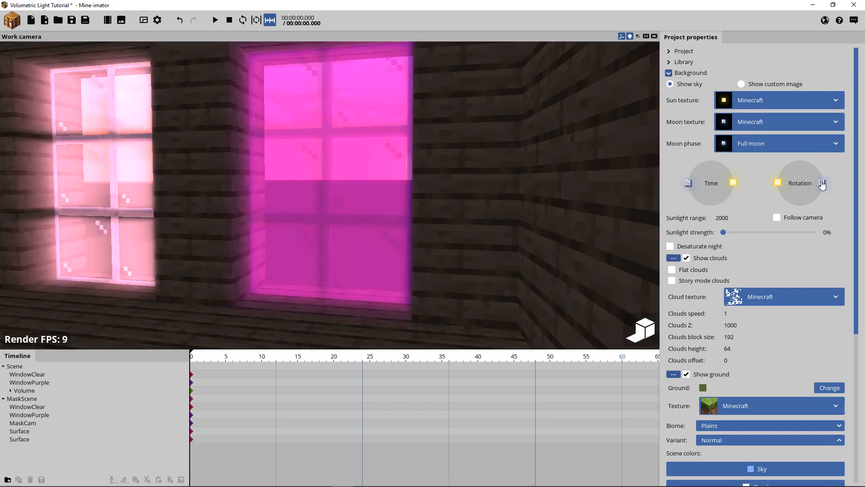
- Try a higher brightness on the clear window's mask Surface in MaskScene
left_click(640, 330)
left_click_drag(498, 282, 498, 281)
key("s")
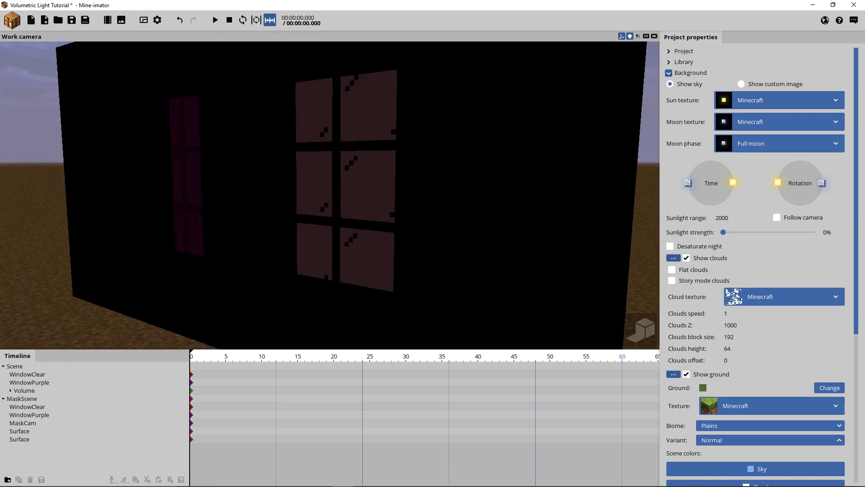
left_click_drag(352, 209, 352, 208)
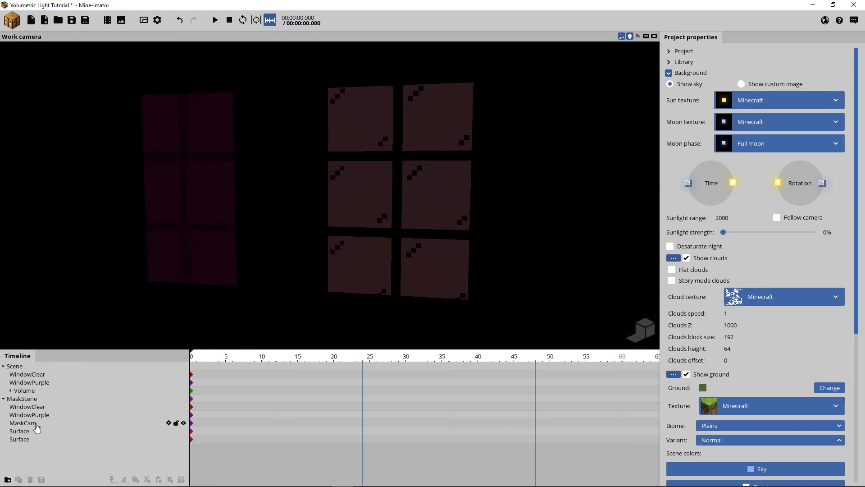
left_click(25, 415)
left_click(18, 432)
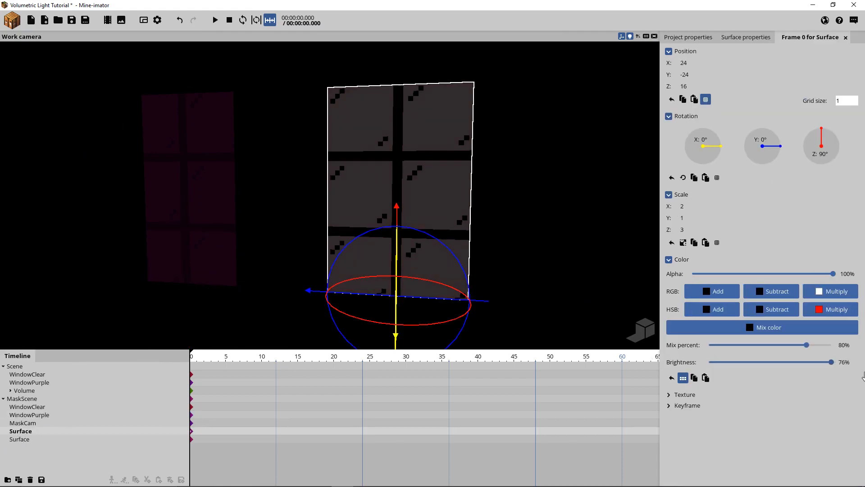
left_click_drag(864, 373, 693, 380)
- Raise the sun slightly above the horizon while viewing the windows from inside in the rendered view
right_click_drag(513, 242, 543, 283)
left_click(550, 297)
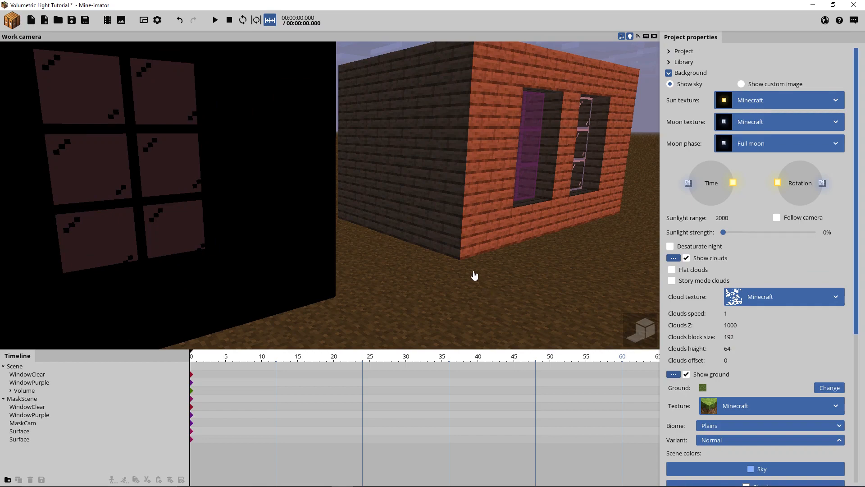
left_click_drag(474, 275, 473, 274)
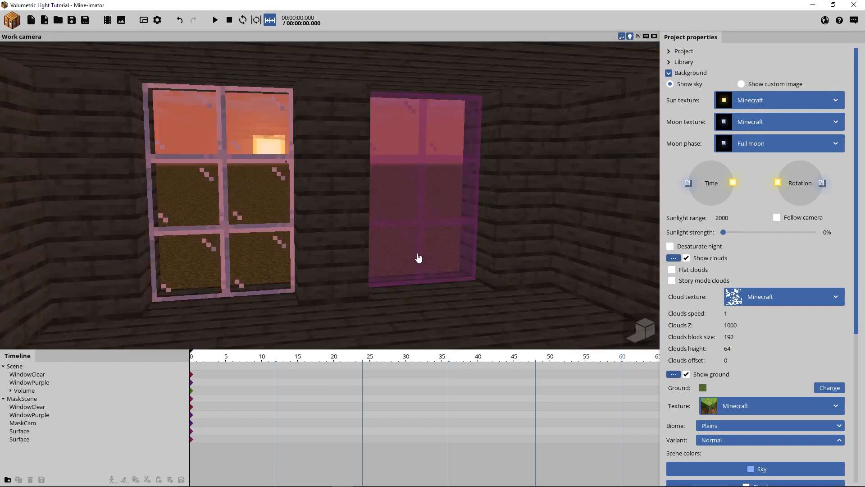
left_click(644, 332)
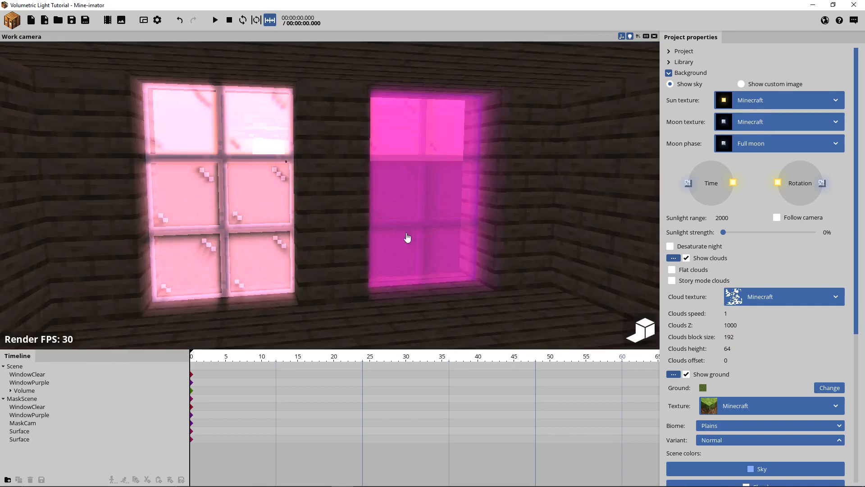
left_click_drag(496, 259, 421, 258)
left_click_drag(735, 184, 757, 180)
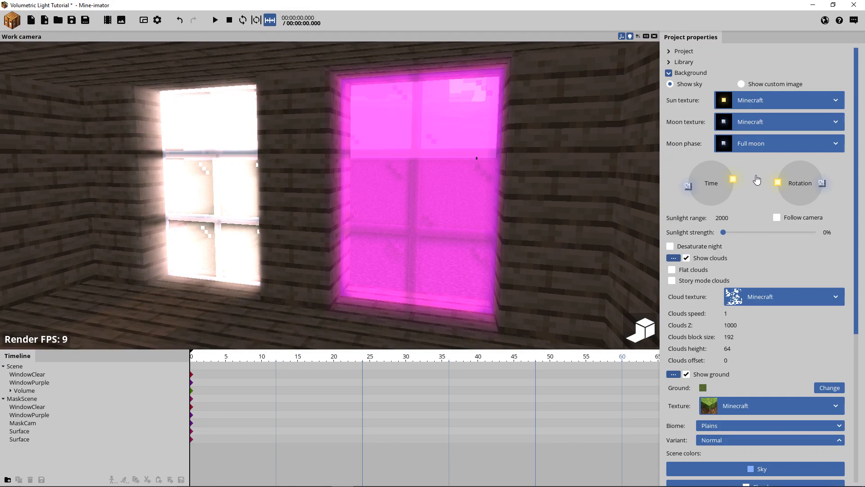
- Darken the parent Volume's glow color to a deep grey and inspect the windows in the rendered view
left_click(632, 331)
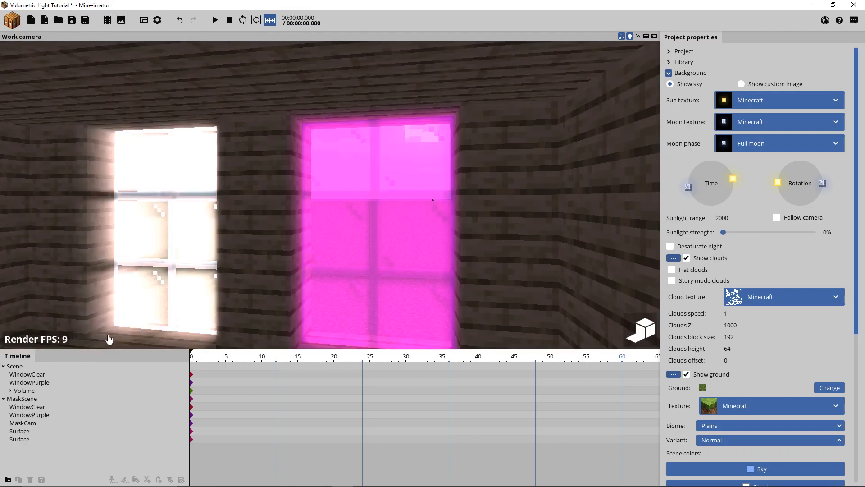
left_click(191, 390)
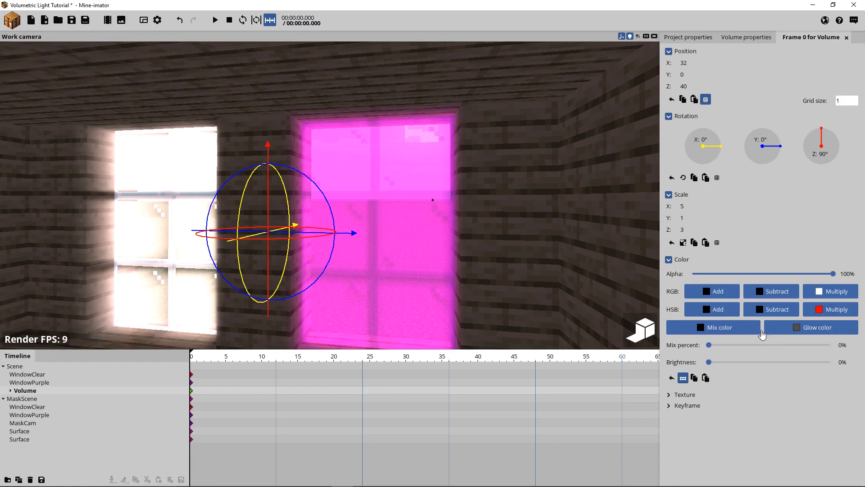
left_click(780, 329)
left_click(349, 267)
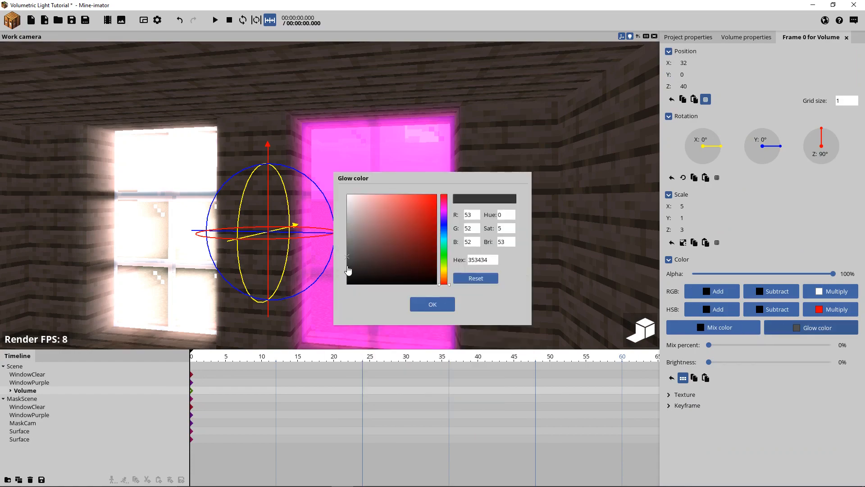
key("Escape")
right_click_drag(374, 269, 586, 143)
left_click(491, 245)
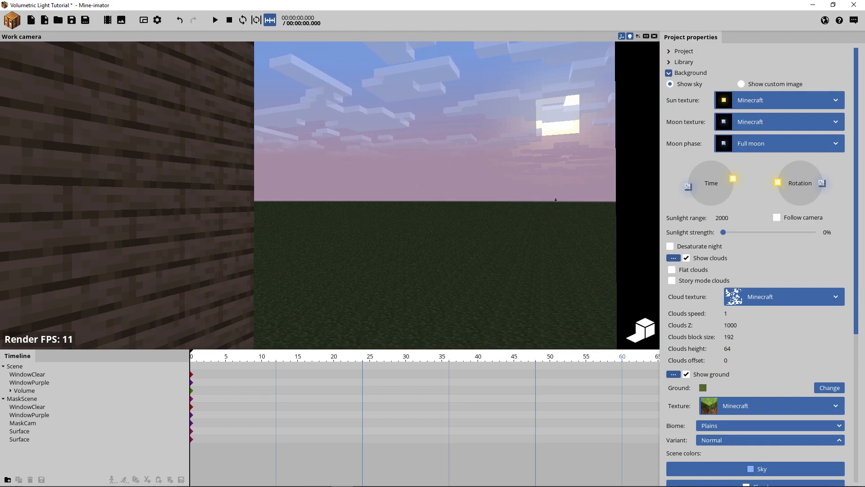
mouse_move(556, 199)
right_mouse_down()
mouse_move(444, 200)
mouse_move(579, 190)
mouse_move(565, 191)
right_mouse_up()
key("w")
key("d")
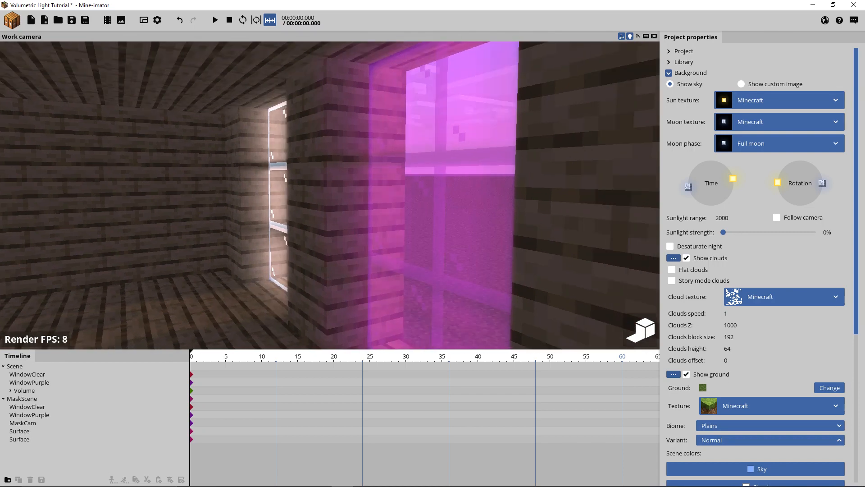
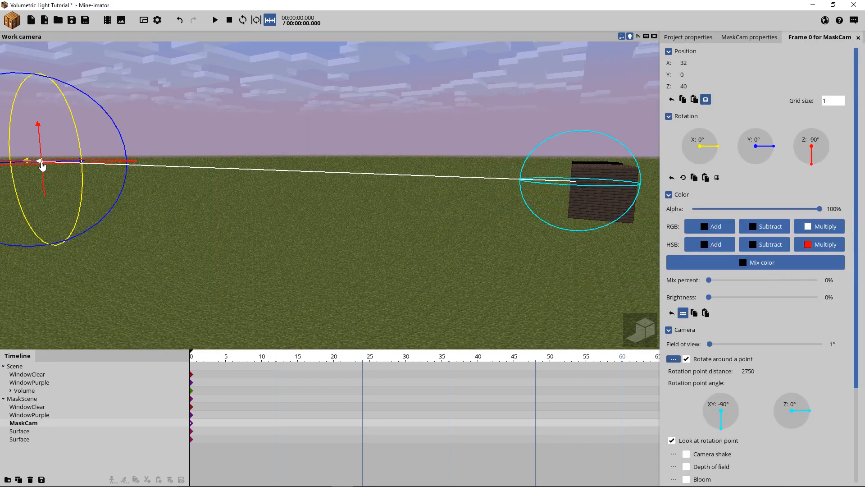
- Tilt the MaskCam upward around its rotation point, setting the rotation point's Z angle to 10°
right_click_drag(330, 180, 275, 169)
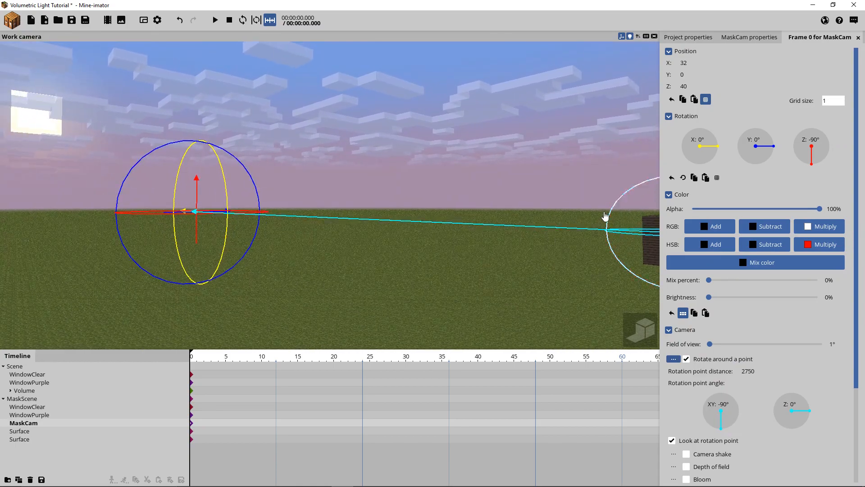
left_click_drag(611, 216, 598, 194)
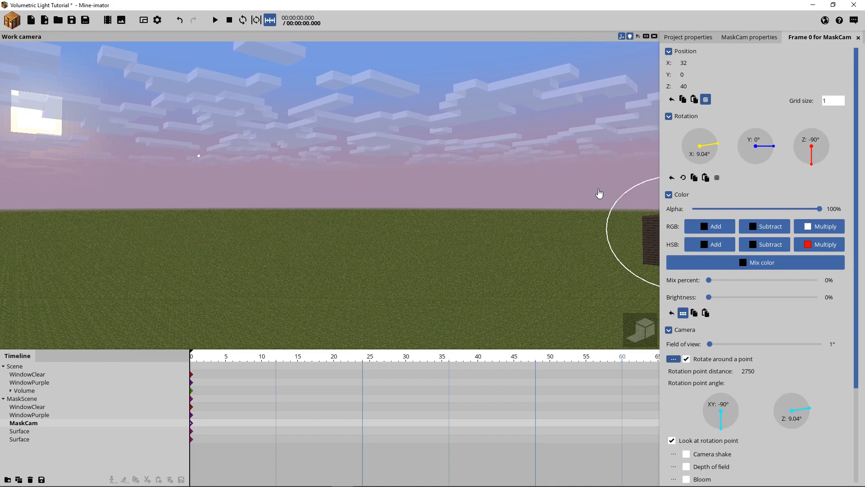
right_click_drag(430, 224, 392, 222)
key("d")
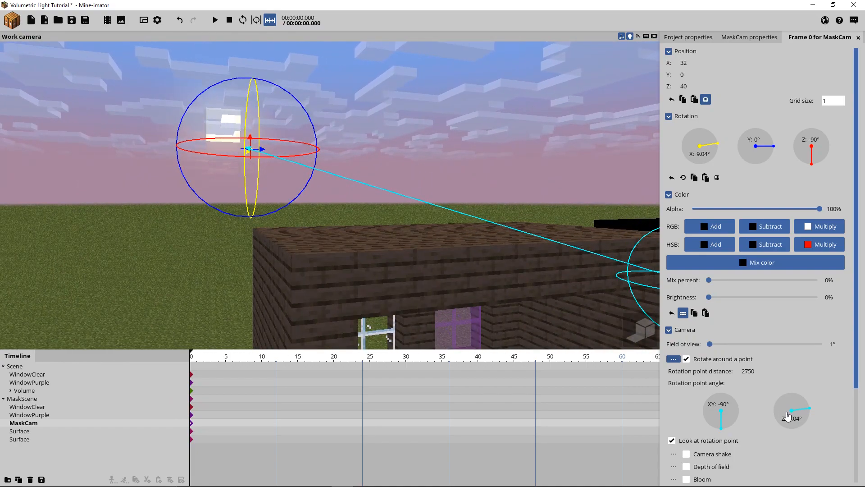
left_click(795, 419)
type("10")
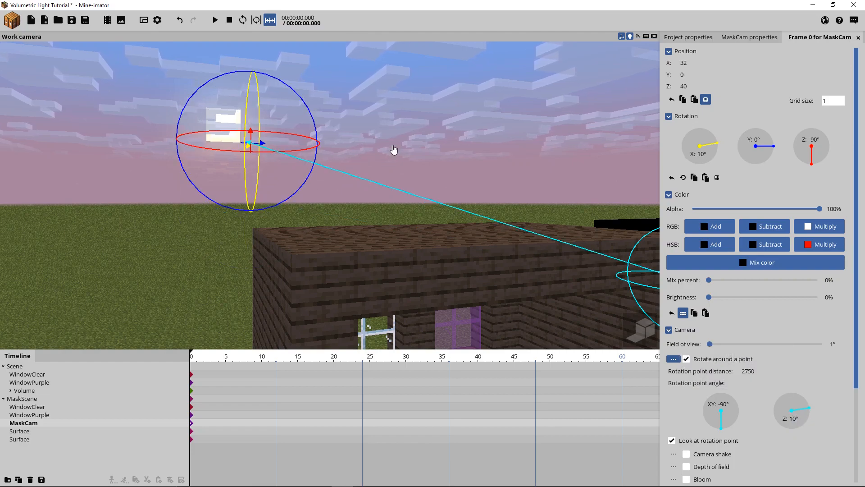
left_click(437, 184)
- Turn off Only render glow and LQ hiding on the parent Volume and view its surface inside the room
mouse_move(437, 184)
right_mouse_down()
mouse_move(456, 193)
mouse_move(438, 189)
right_mouse_up()
key("w")
left_click(24, 391)
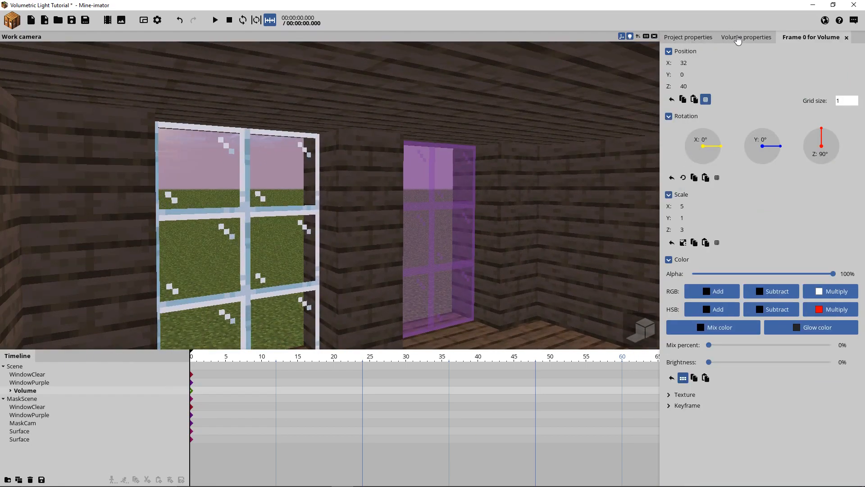
left_click(739, 39)
left_click(689, 307)
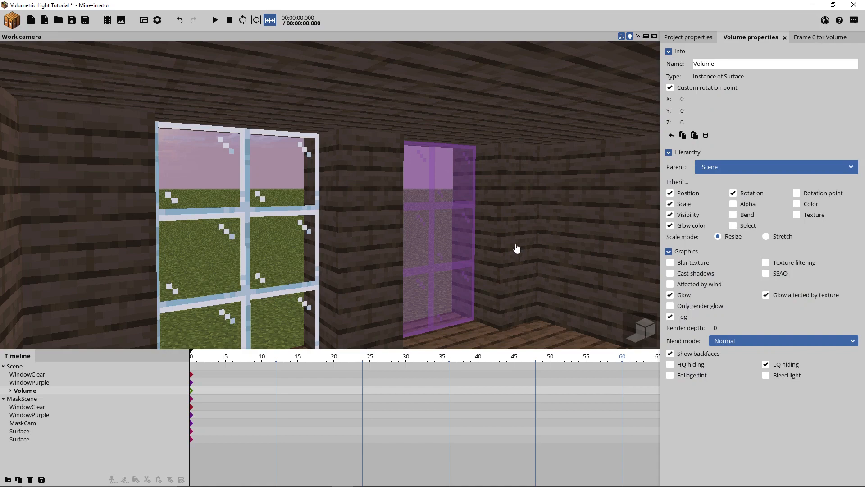
left_click_drag(433, 237, 397, 260)
scroll(432, 238, "down", 3)
scroll(419, 243, "down", 2)
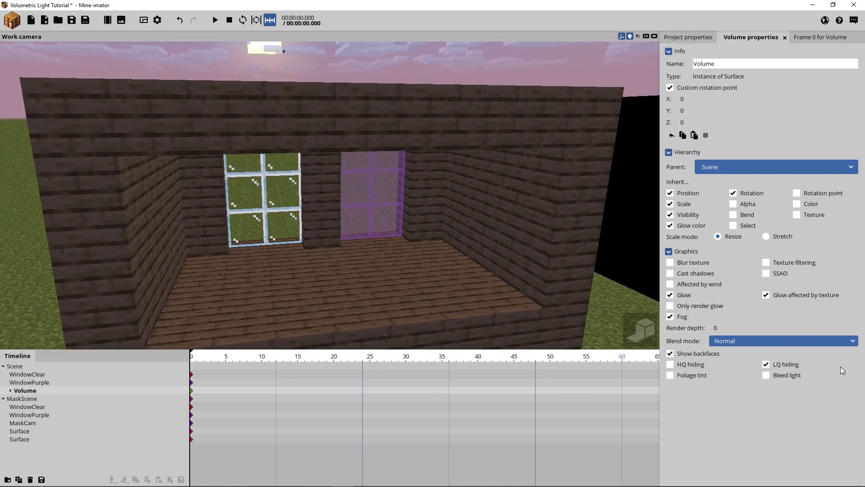
left_click(776, 365)
scroll(465, 285, "up", 3)
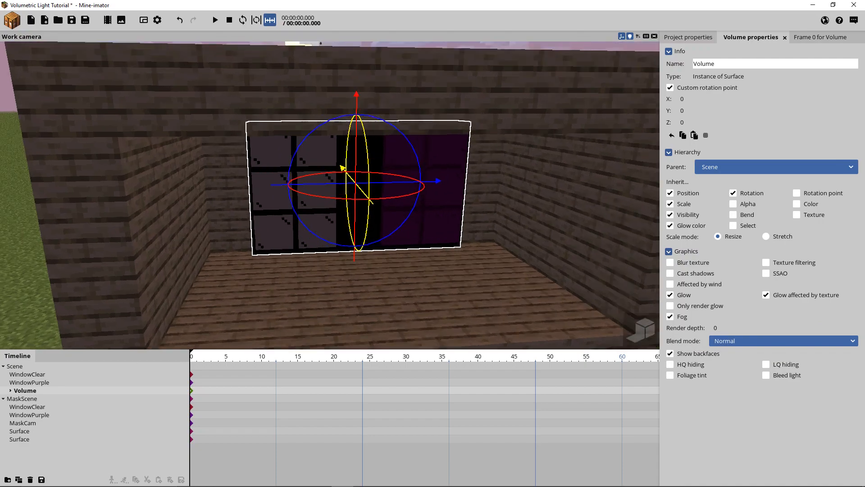
- Set the parent Volume's X rotation to -10° and check its tilt from inside and outside the windows
scroll(416, 265, "up", 4)
left_click_drag(416, 265, 366, 256)
scroll(354, 221, "down", 2)
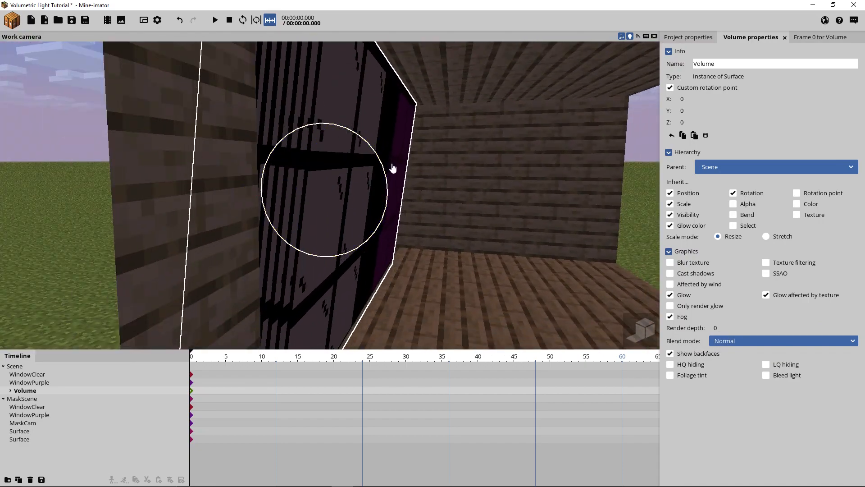
left_click(810, 37)
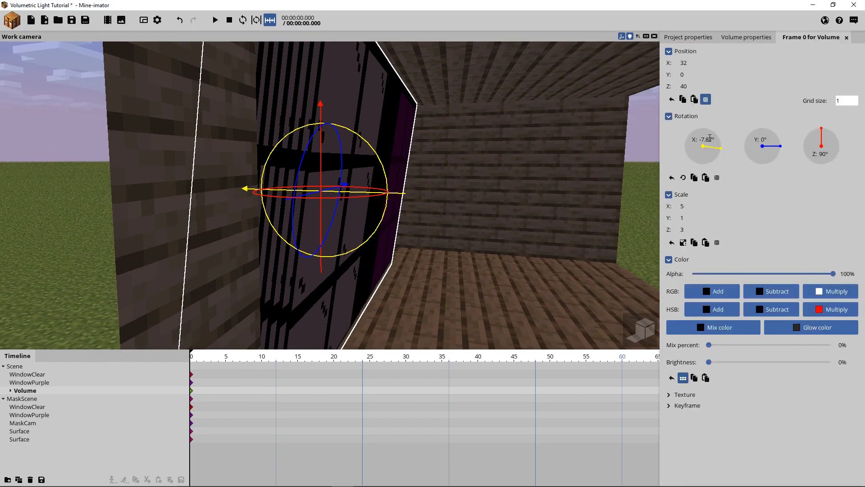
left_click(706, 140)
type("-10")
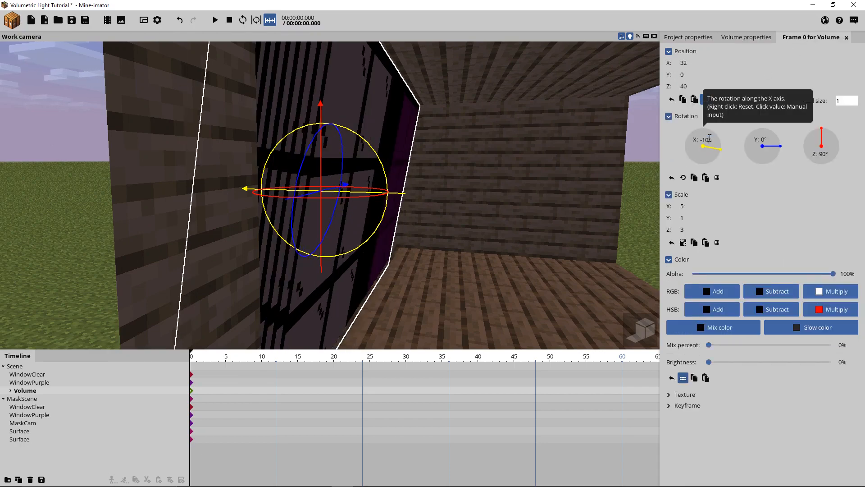
left_click_drag(481, 159, 609, 159)
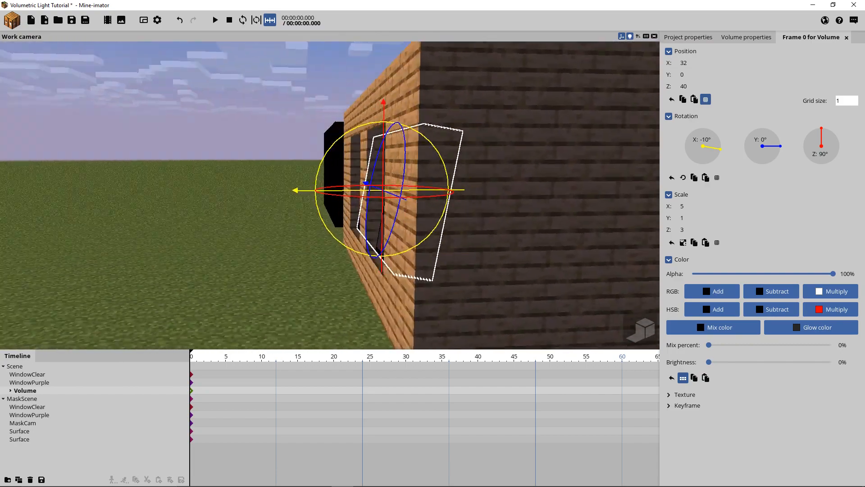
right_click_drag(481, 158, 531, 159)
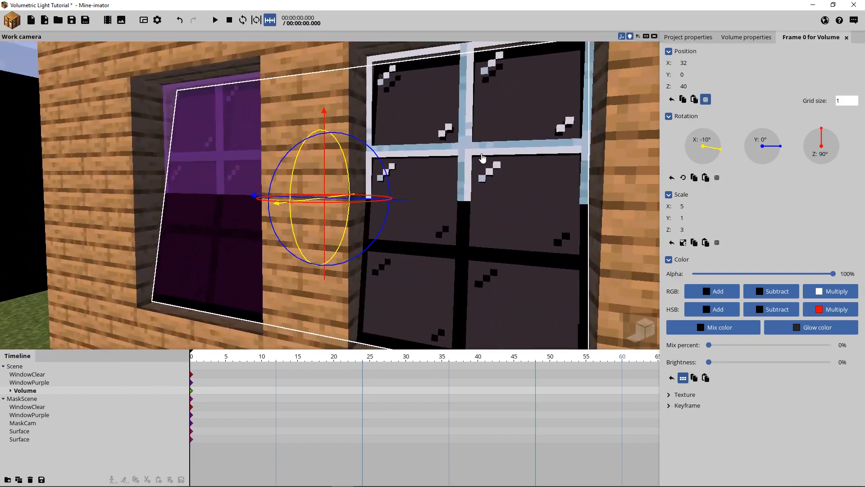
right_click_drag(303, 147, 226, 145)
right_click_drag(408, 186, 487, 186)
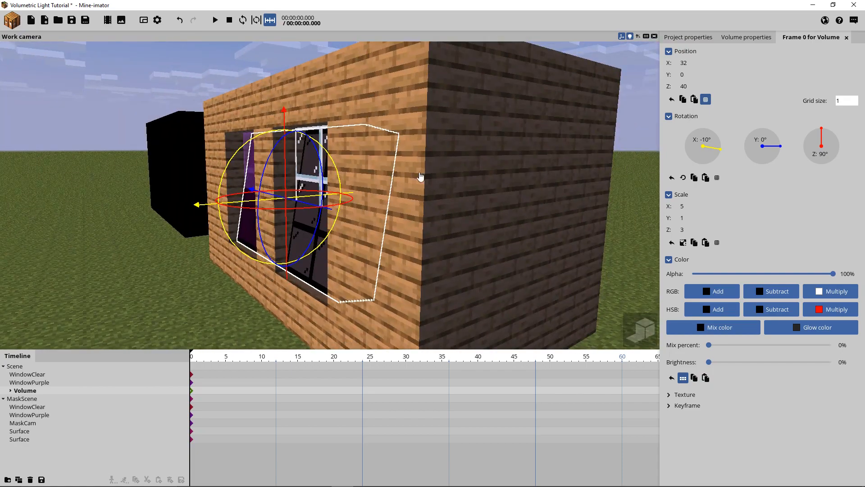
right_click_drag(420, 176, 462, 163)
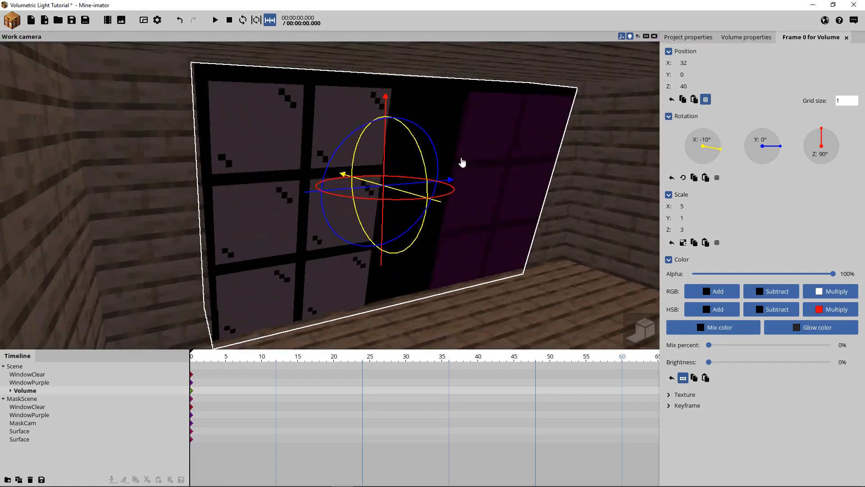
- Turn on LQ hiding and Only render glow for the parent Volume
left_click(741, 38)
left_click(766, 364)
left_click(669, 306)
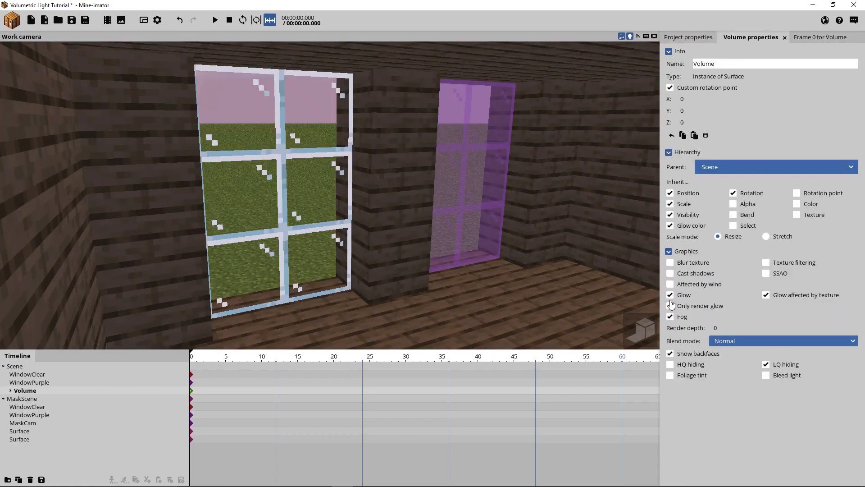
- Inspect the glow around both windows from several angles inside the room in the rendered view
left_click(649, 329)
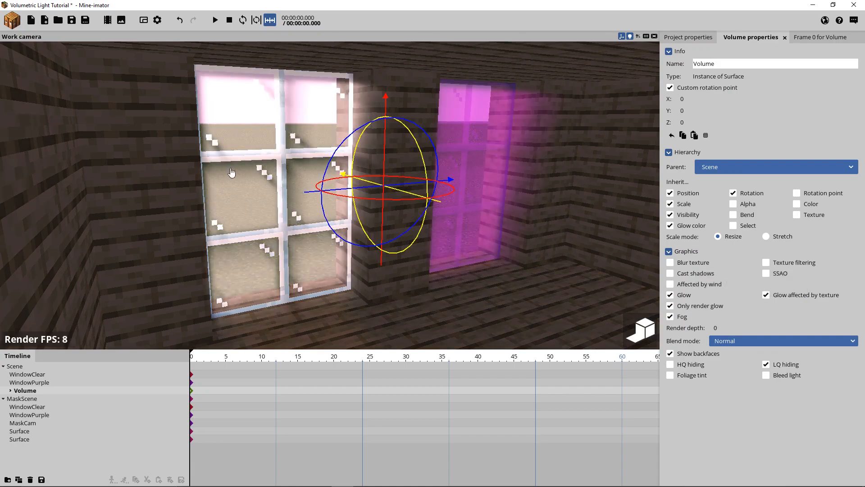
left_click(640, 331)
mouse_move(468, 216)
left_mouse_down()
mouse_move(559, 216)
mouse_move(547, 205)
mouse_move(464, 205)
left_mouse_up()
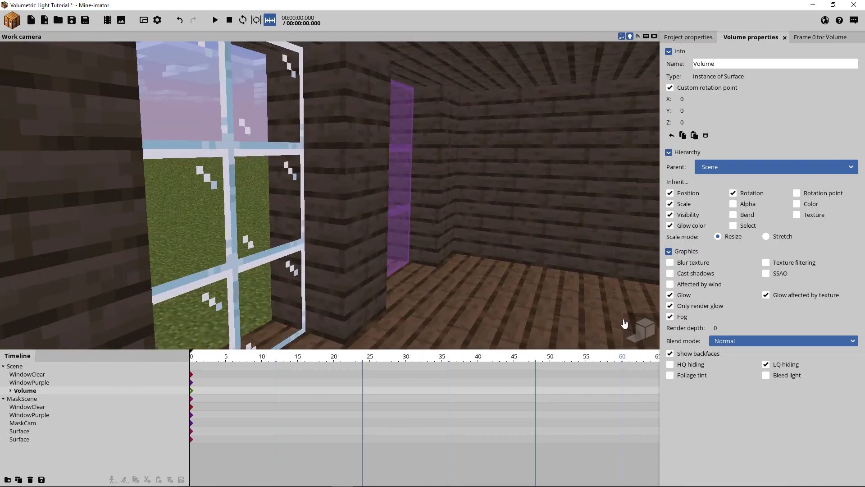
left_click(642, 327)
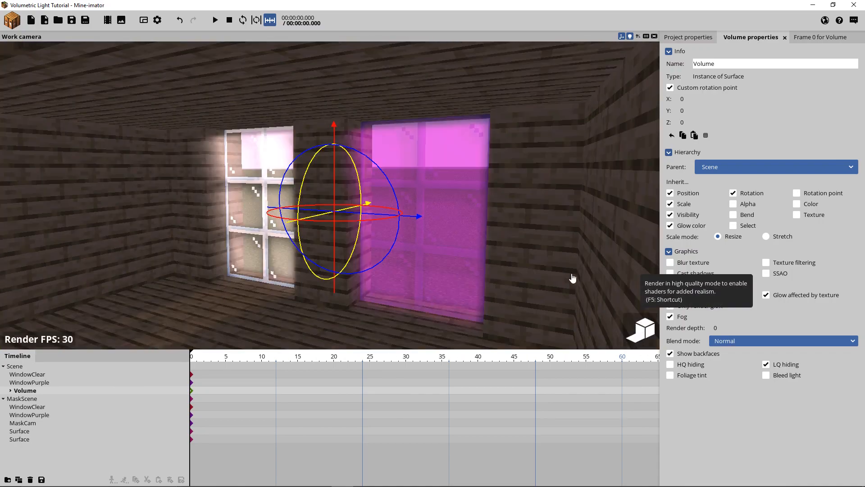
right_click_drag(334, 193, 260, 161)
key("w")
key("d")
key("d")
key("e")
key("w")
mouse_move(361, 174)
right_mouse_down()
mouse_move(383, 178)
mouse_move(373, 174)
right_mouse_up()
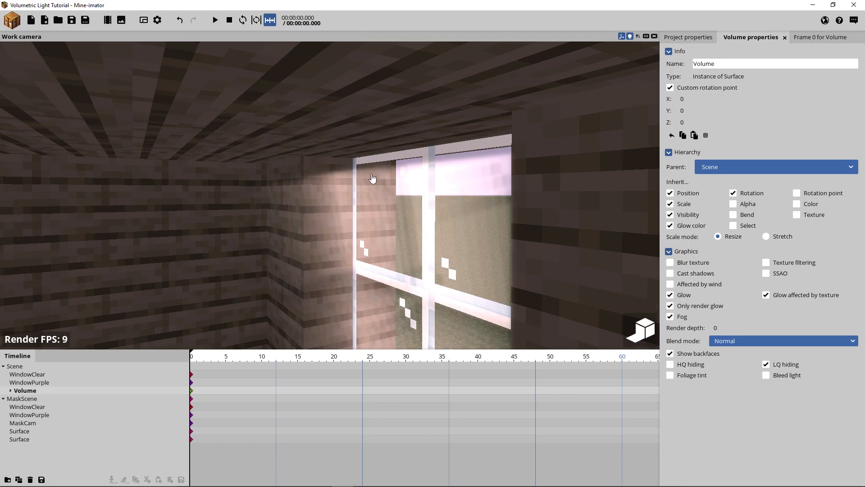
right_click_drag(417, 203, 441, 229)
scroll(327, 221, "up", 3)
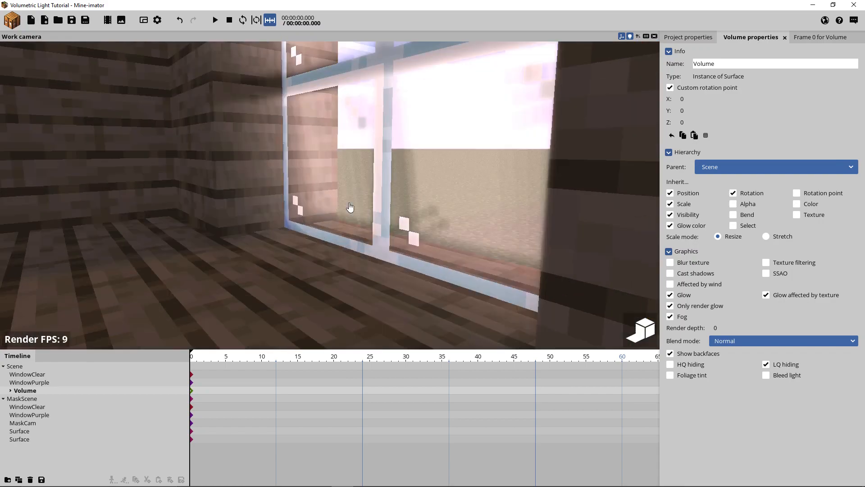
scroll(343, 214, "up", 3)
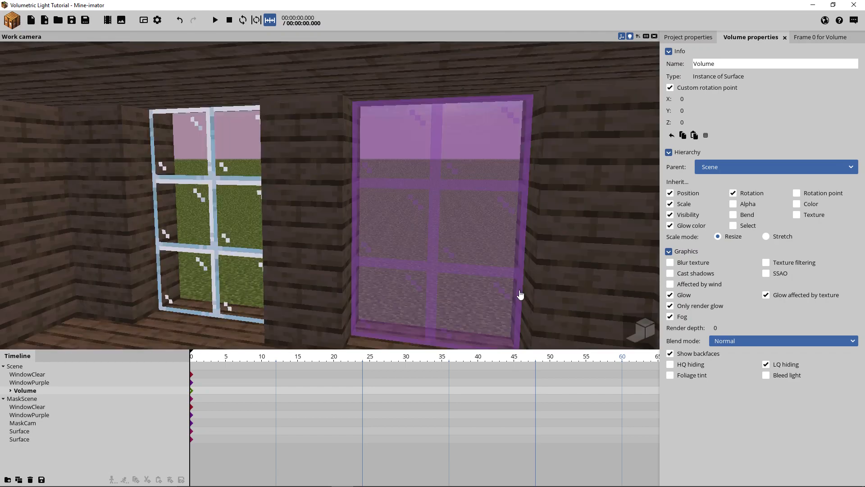
- Expand the nested Volume hierarchy, widen the timeline's name column and select the innermost Volume
left_click(11, 391)
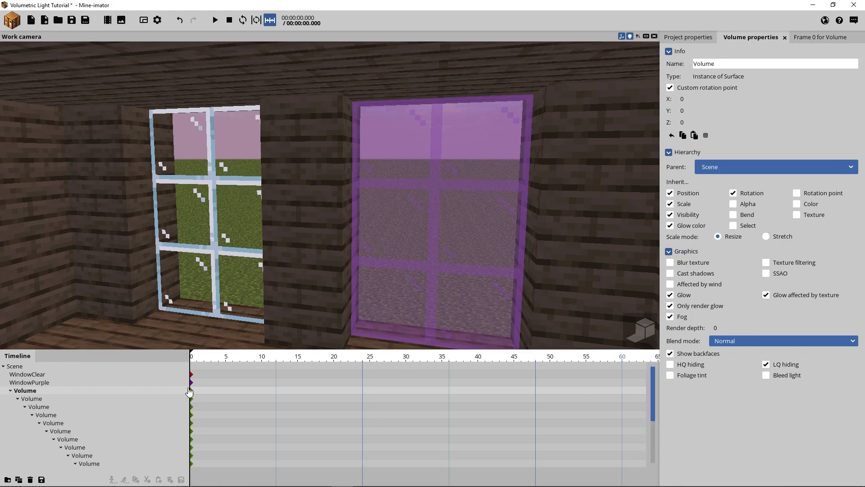
left_click_drag(187, 374, 265, 373)
left_click(86, 425)
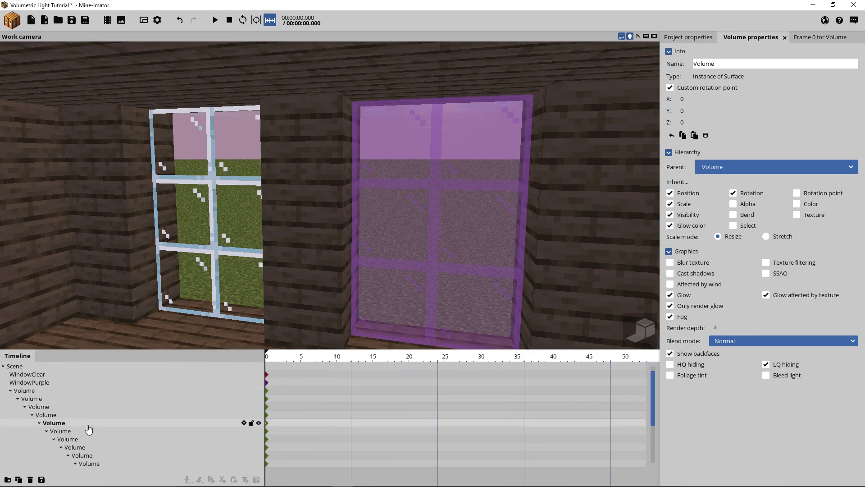
scroll(88, 427, "down", 2)
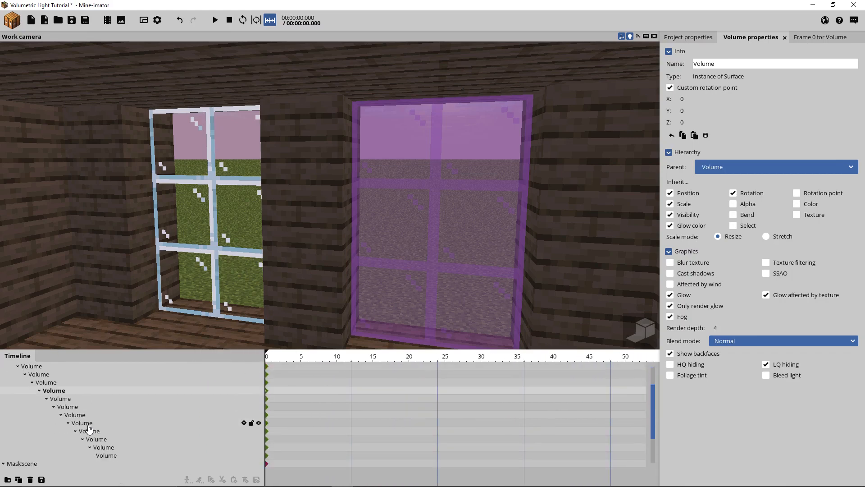
left_click(115, 456)
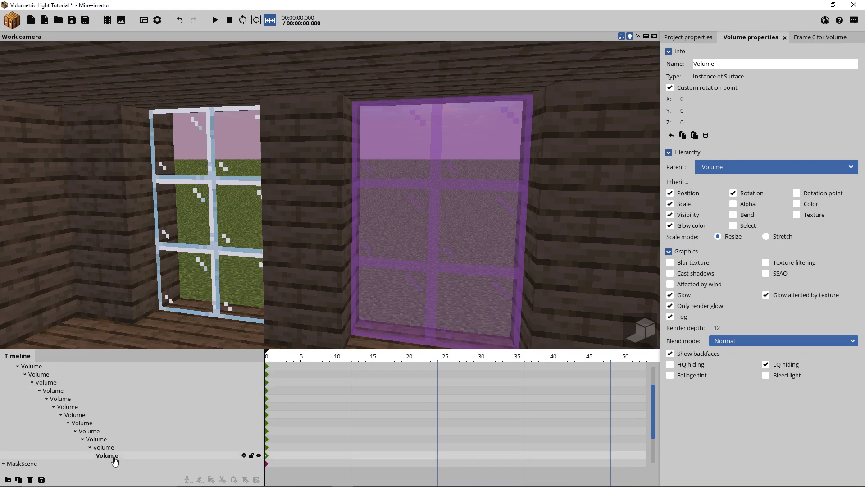
scroll(114, 454, "up", 1)
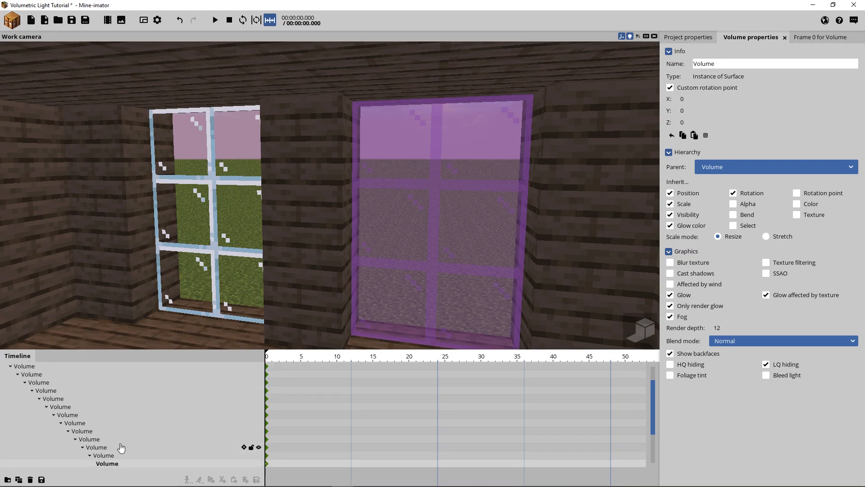
- Save the project, duplicate the innermost Volume and parent the copy directly to the top Volume
key("ctrl+s")
key("ctrl+d")
left_click_drag(112, 469, 25, 395)
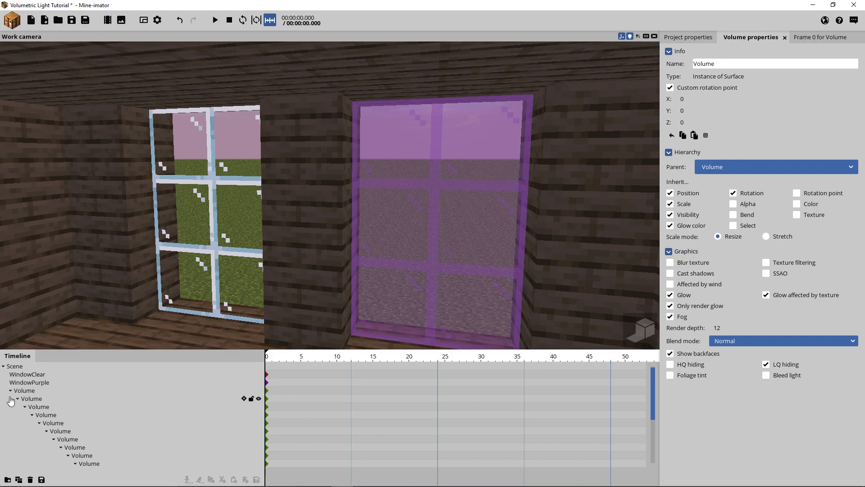
left_click(18, 398)
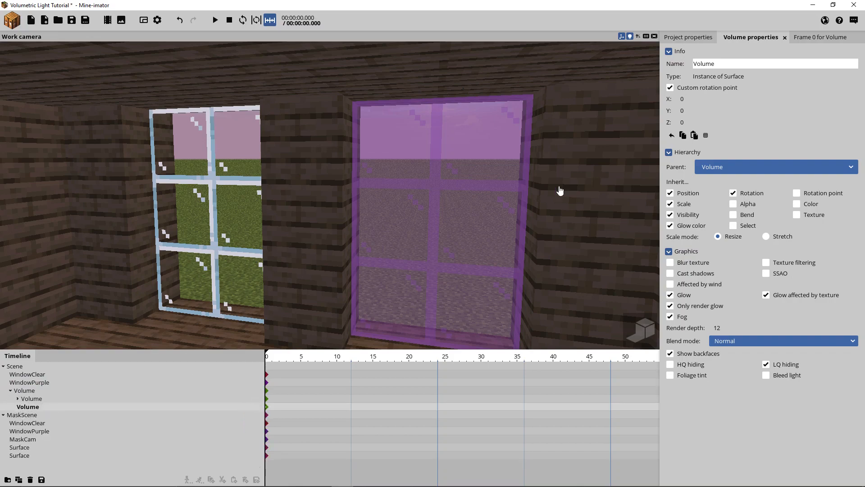
- Turn off LQ hiding and Only render glow on the top Volume and view its surface from outside the windows
left_click(805, 39)
key("w")
right_click_drag(532, 131, 360, 131)
left_click(31, 398)
left_click(26, 390)
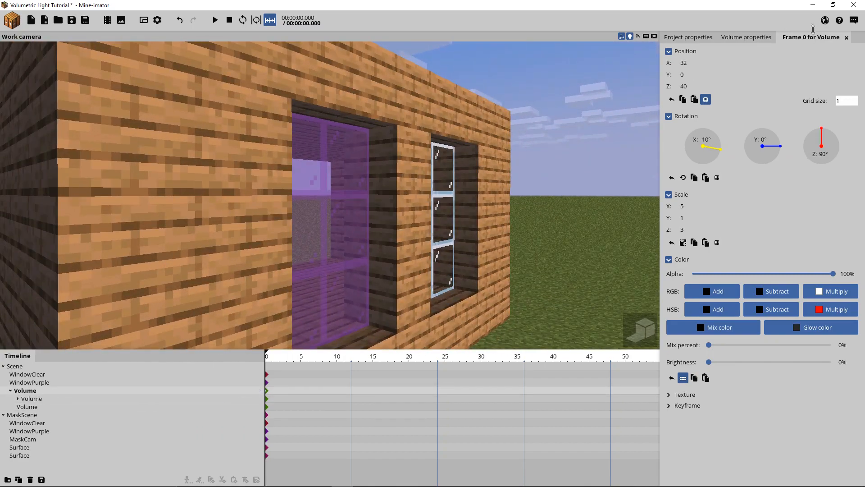
left_click(746, 38)
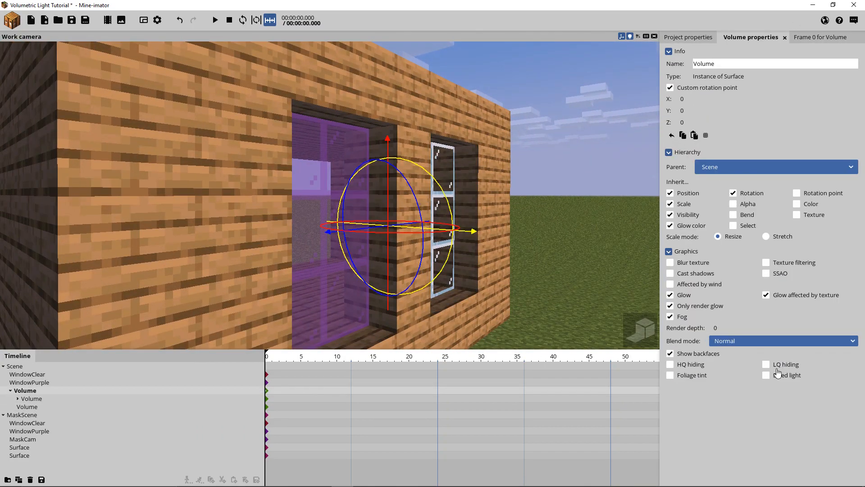
left_click(683, 309)
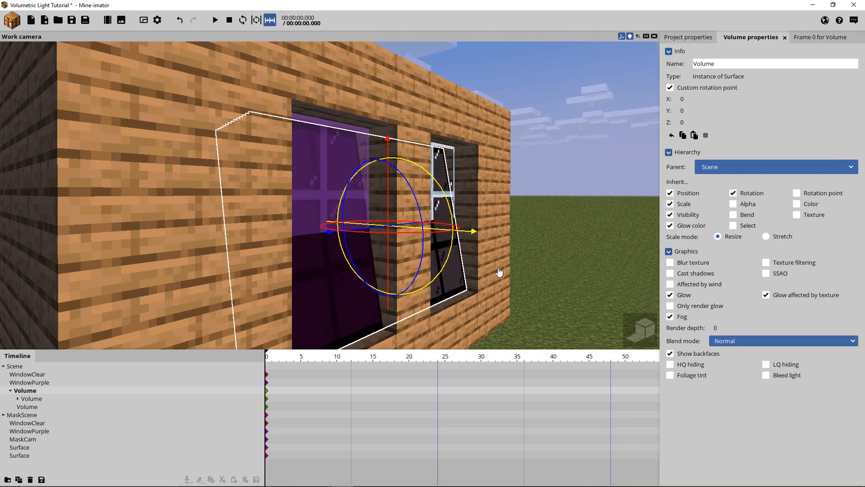
- Set the duplicated Volume's Y position to 1 so it sits in front of the parent on the outer side
double_click(46, 409)
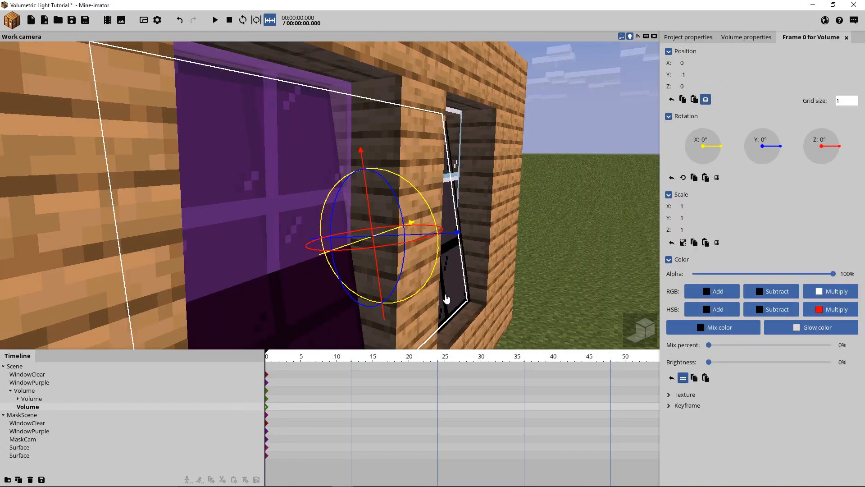
right_click_drag(450, 282, 450, 281)
key("w")
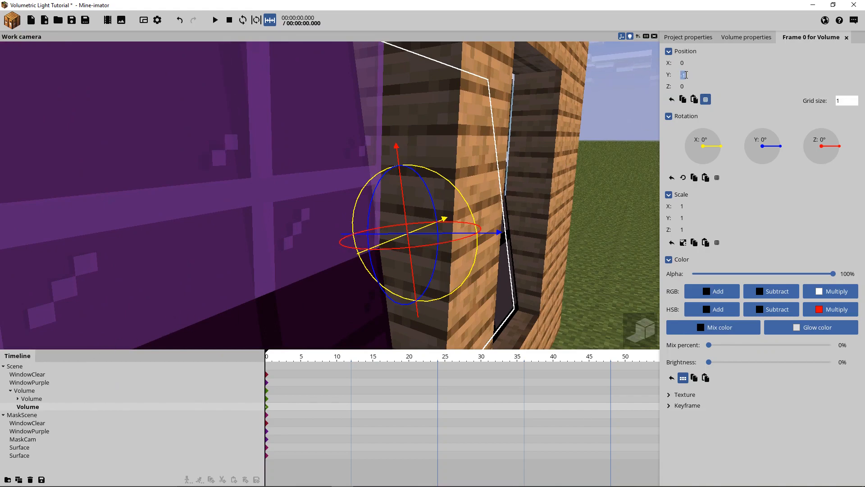
type("1")
key("Return")
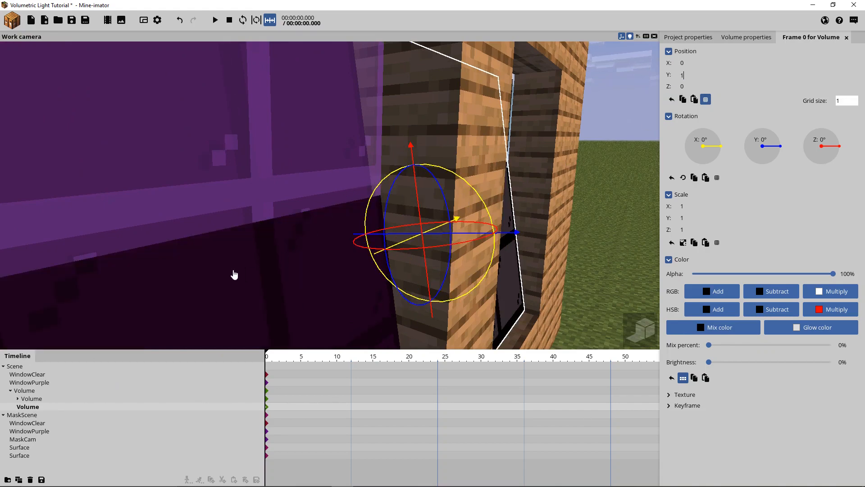
- Set the duplicated Volume's render depth to -1
left_click(744, 40)
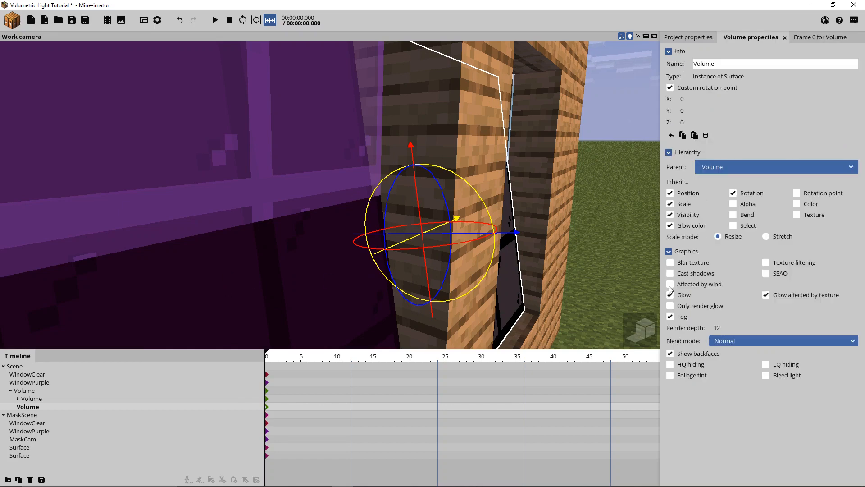
left_click(719, 328)
type("-1")
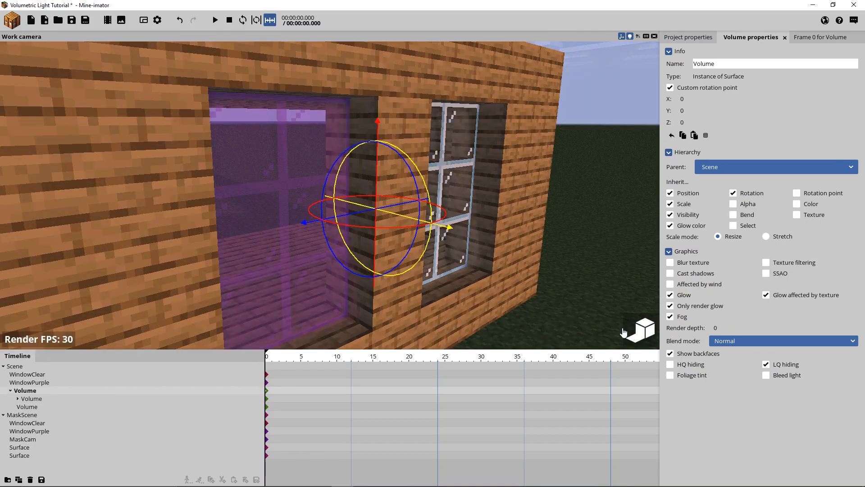
- Compare the purple window's glow from inside in the rendered view with the duplicated Volume hidden and shown
left_click_drag(496, 295, 653, 296)
right_click_drag(496, 295, 531, 295)
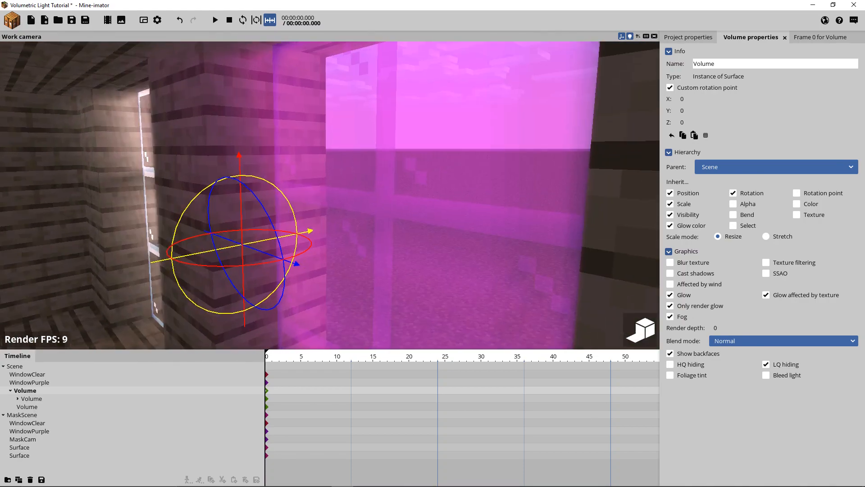
mouse_move(52, 407)
left_click(259, 406)
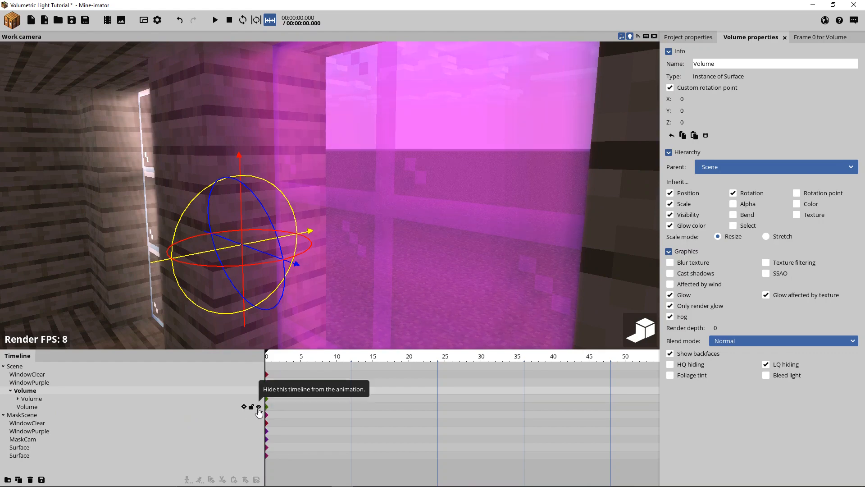
left_click(259, 406)
left_click(259, 407)
left_click(259, 406)
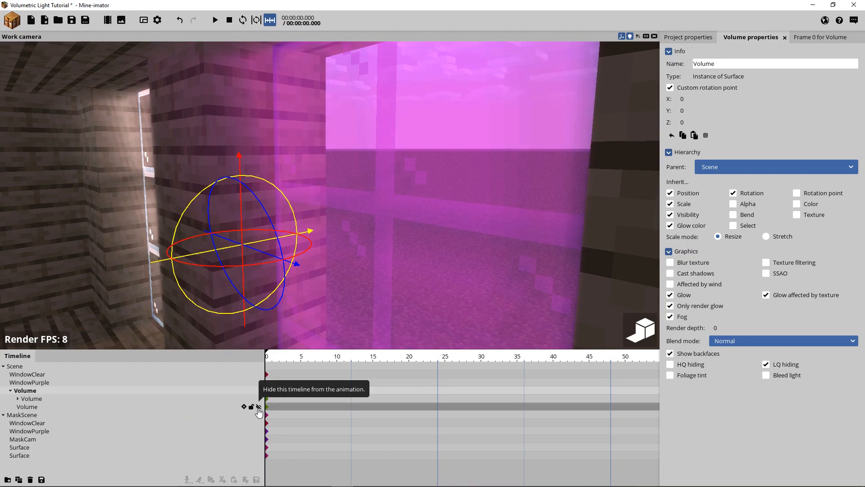
left_click(259, 407)
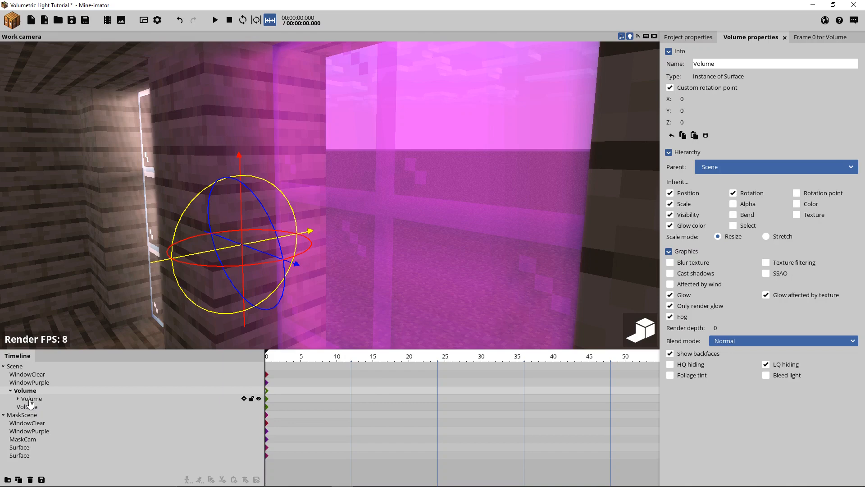
- Return to the unrendered preview and view both windows from farther back inside the room
left_click(636, 336)
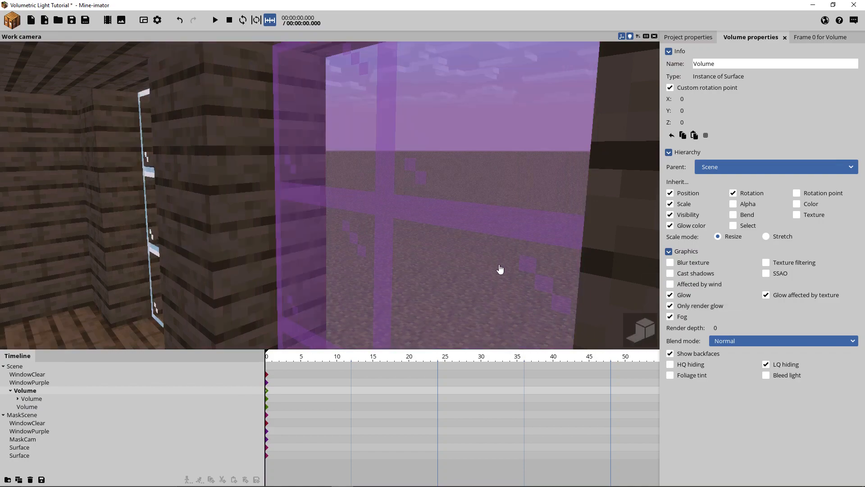
mouse_move(436, 253)
right_mouse_down()
mouse_move(377, 257)
mouse_move(432, 256)
mouse_move(435, 244)
right_mouse_up()
key("s")
key("w")
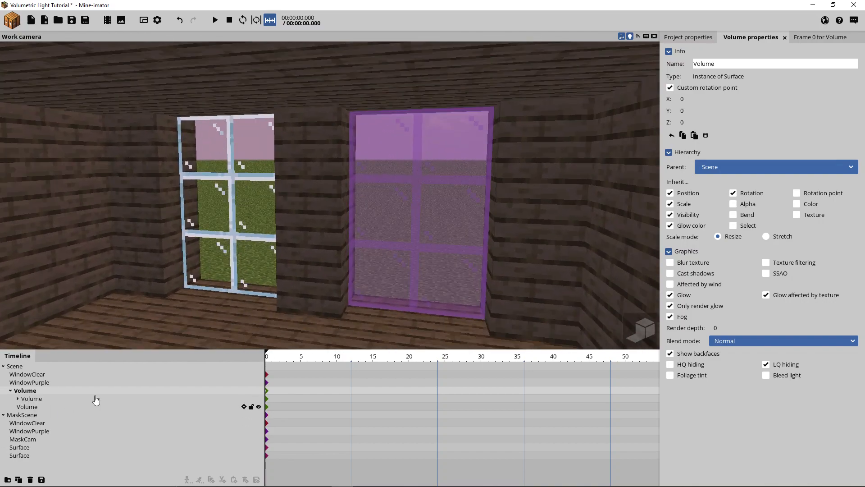
- Turn off Only render glow and LQ hiding for the parent Volume, and view its surfaces from the outer side
left_click(685, 307)
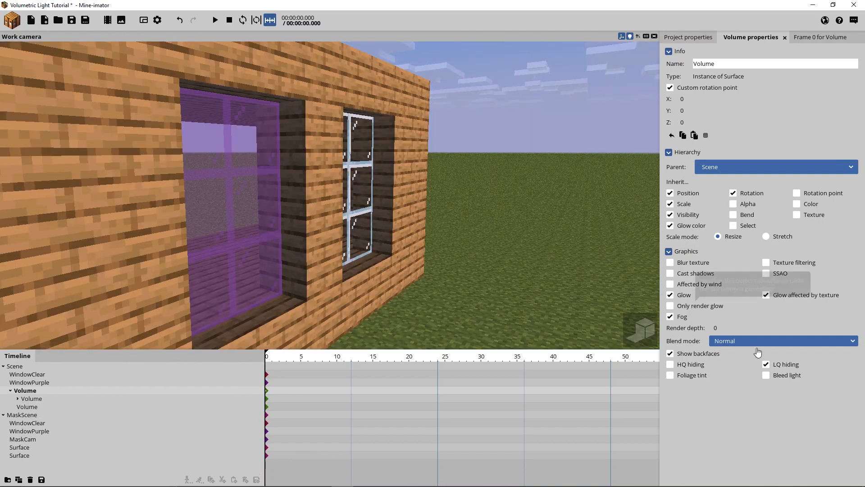
left_click(766, 364)
key("e")
mouse_move(444, 229)
right_mouse_down()
mouse_move(428, 225)
mouse_move(437, 228)
right_mouse_up()
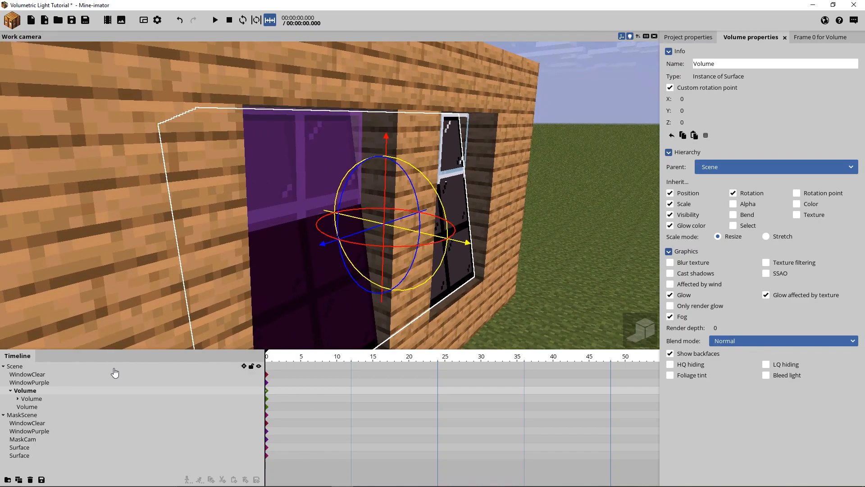
- Duplicate the outer Volume, parent the copy to it, and set the copy's render depth to -2
left_click(36, 407)
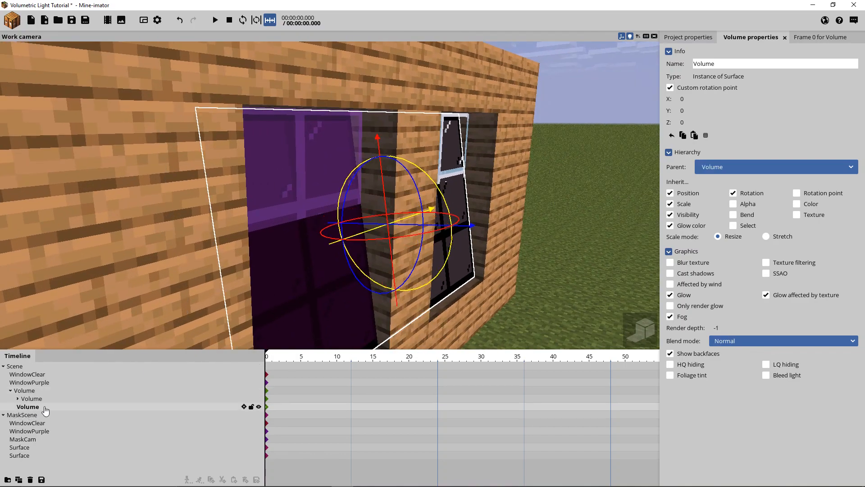
key("ctrl+d")
left_click_drag(21, 420, 25, 407)
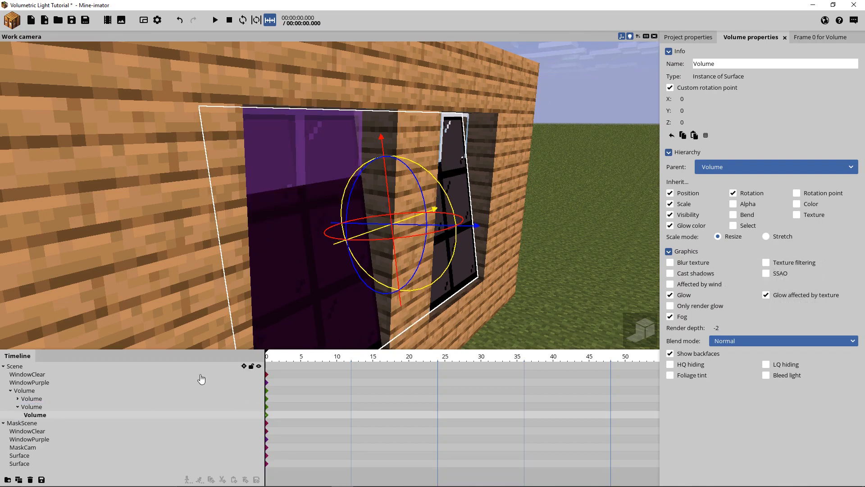
- Duplicate the outer Volume twice more, nesting each copy one level deeper, and set the innermost copy's render depth to -4
key("ctrl+d")
left_click_drag(35, 424, 35, 422)
mouse_move(35, 423)
left_mouse_down()
mouse_move(35, 415)
mouse_move(48, 424)
left_mouse_up()
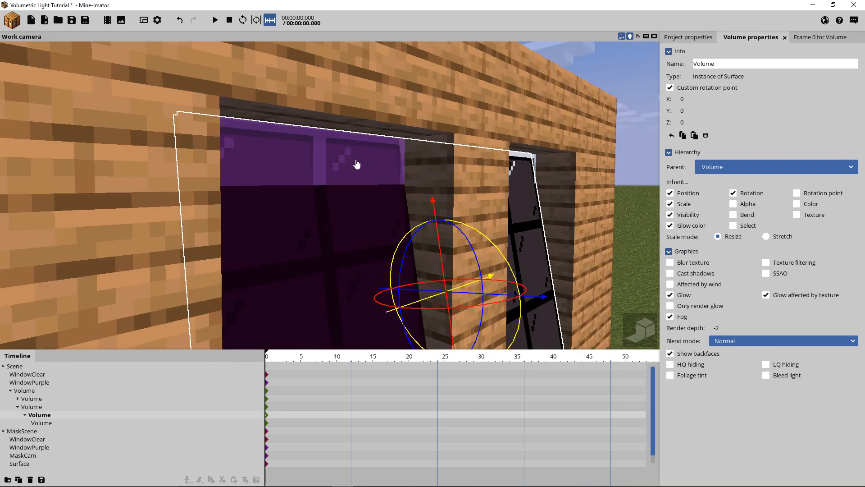
left_click(48, 425)
key("ctrl+d")
left_click_drag(721, 330, 718, 333)
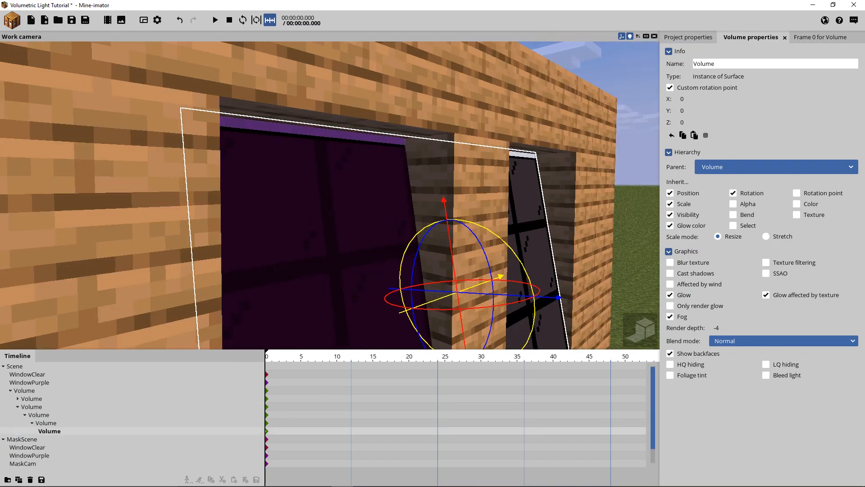
- Turn LQ hiding and Only render glow back on for the parent Volume
right_click_drag(330, 194, 370, 198)
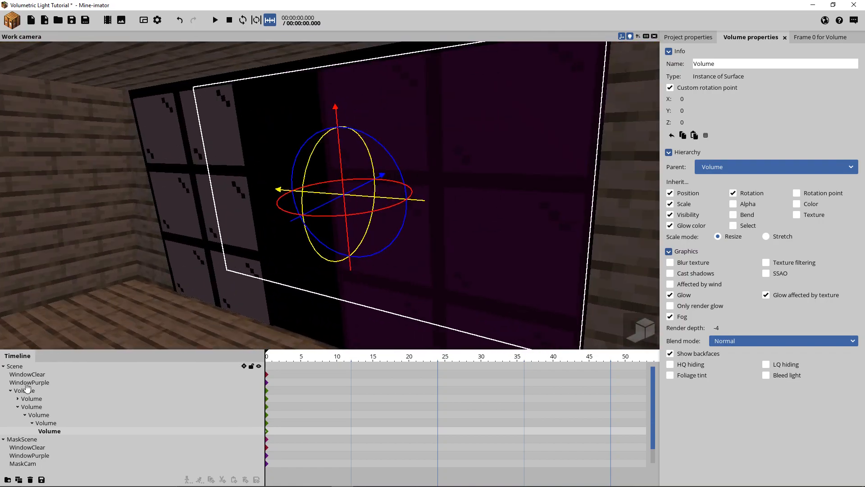
left_click(27, 399)
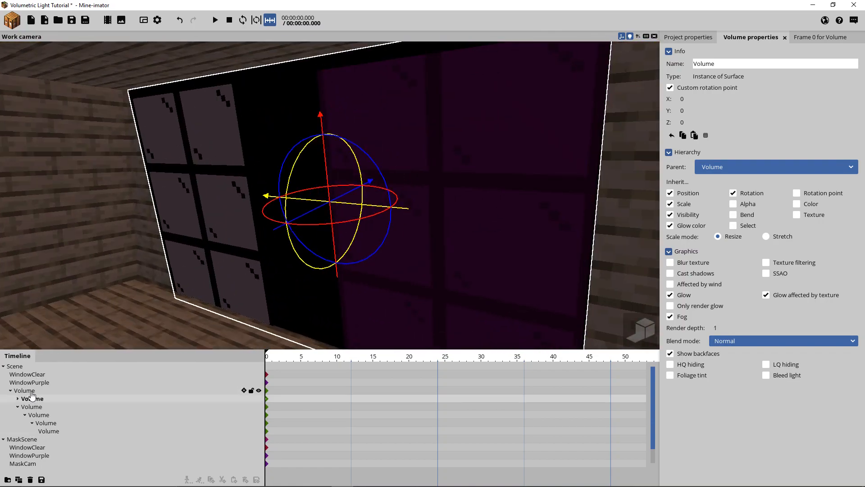
left_click(27, 391)
left_click(786, 366)
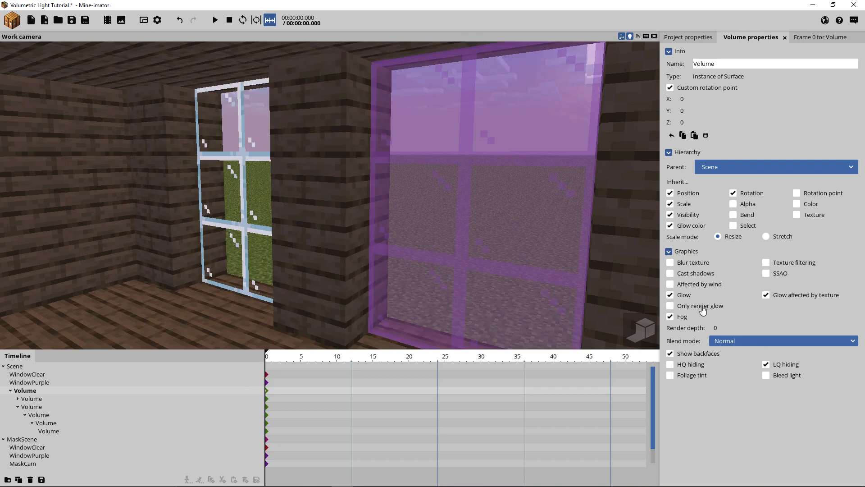
left_click(702, 308)
- Compare the windows' glow in the rendered view with the outer Volume branch hidden and shown
right_click_drag(560, 279, 600, 306)
left_click(642, 331)
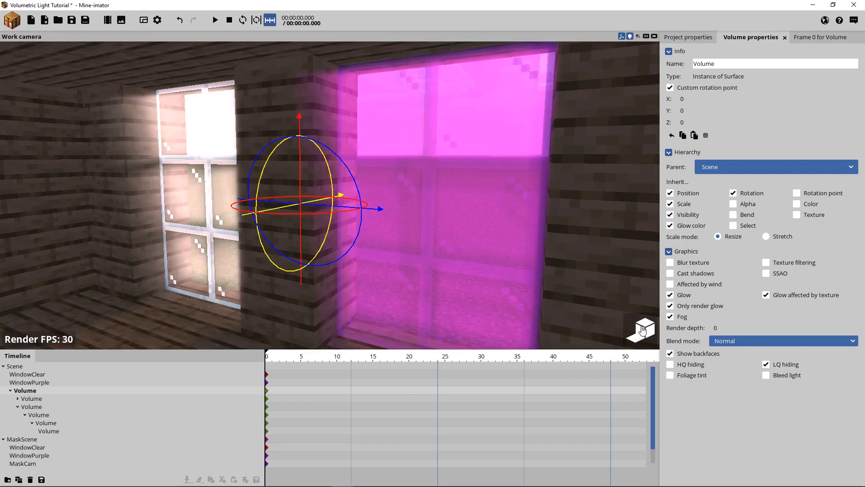
left_click(37, 407)
left_click(258, 407)
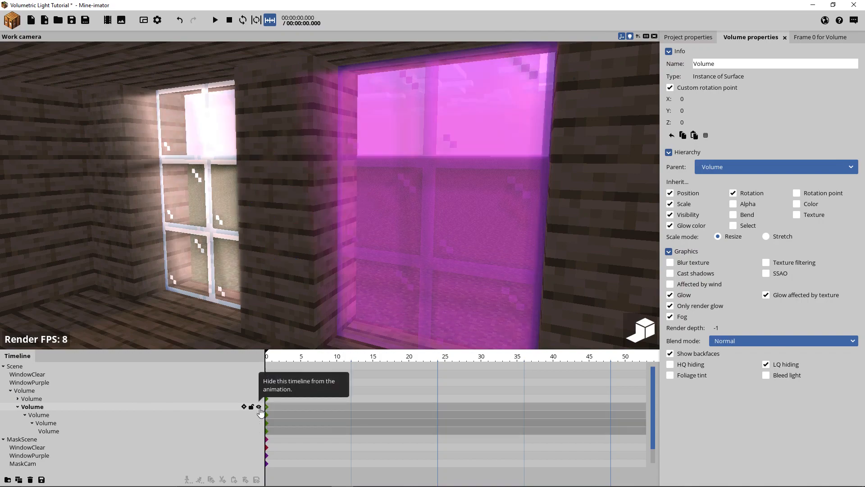
left_click(258, 406)
left_click(259, 407)
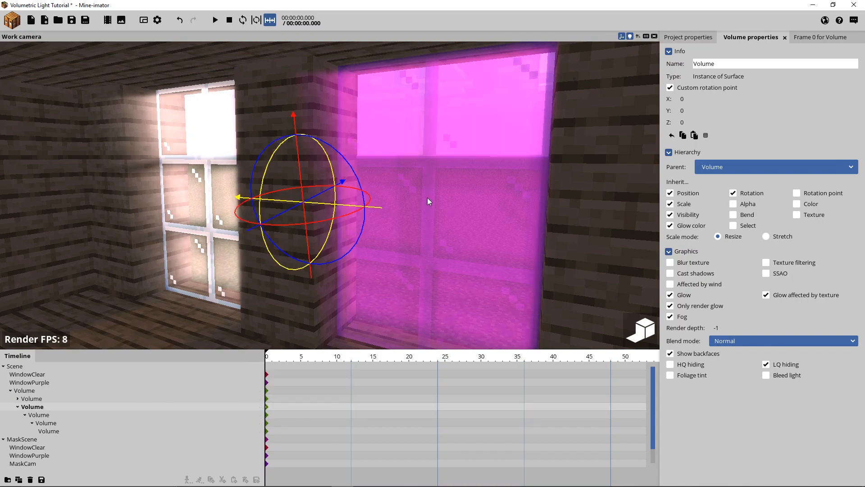
- Examine the rendered glow of both windows from several angles inside the room, then return to the unrendered preview
right_click_drag(429, 201, 396, 239)
key("w")
key("s")
key("s")
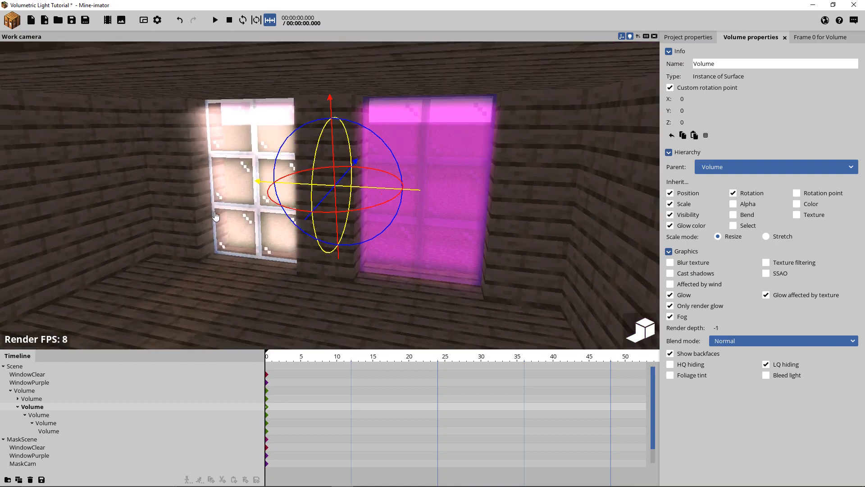
right_click_drag(266, 267, 269, 269)
key("w")
key("d")
right_click_drag(194, 258, 194, 258)
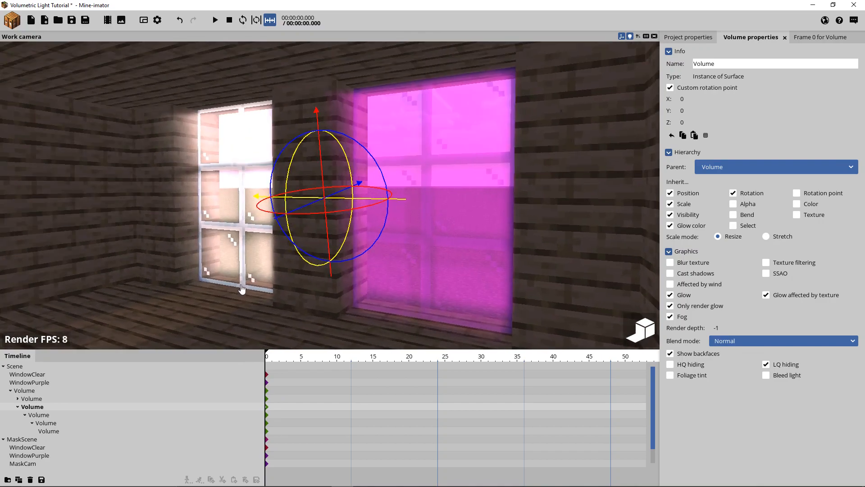
left_click(643, 334)
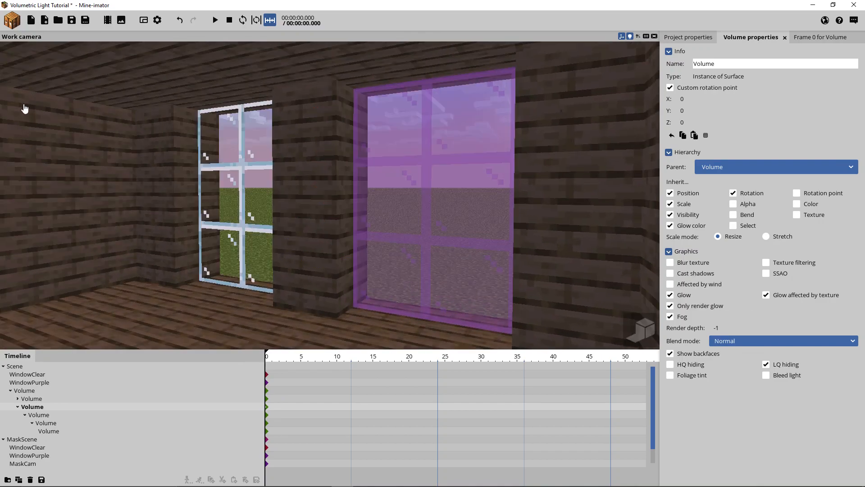
- Create a surface with its texture set to None and parent it to Scene
left_click(12, 20)
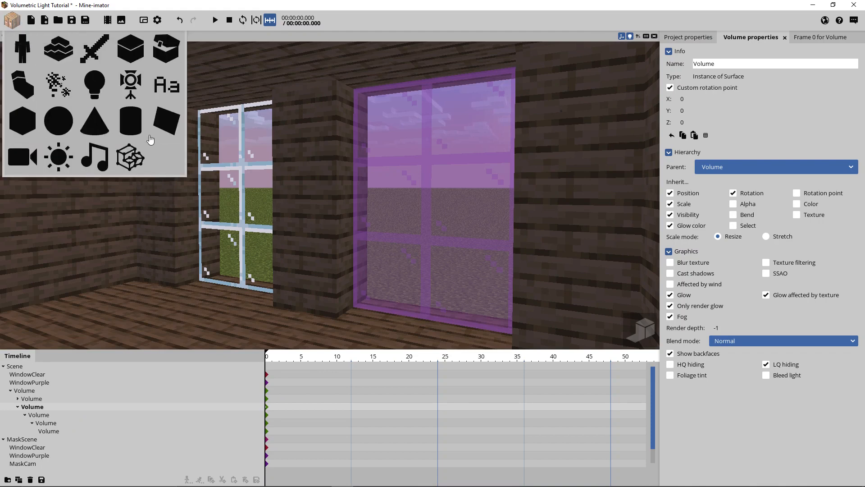
left_click(158, 128)
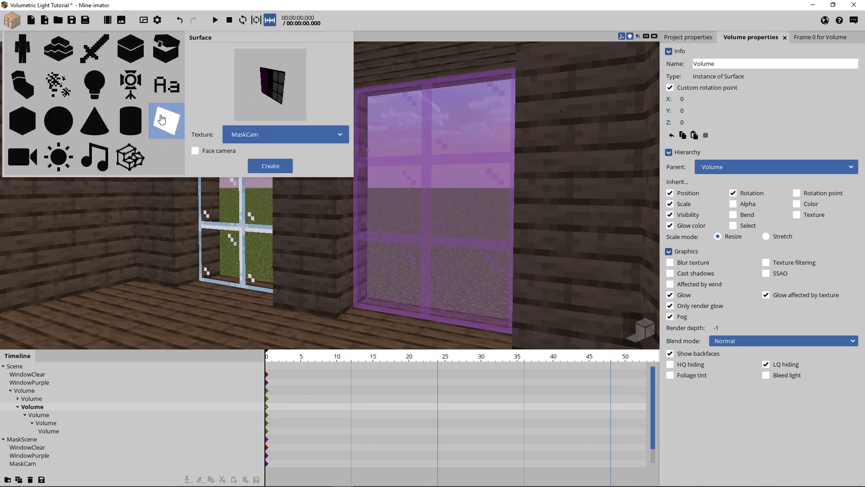
left_click(233, 132)
left_click(244, 149)
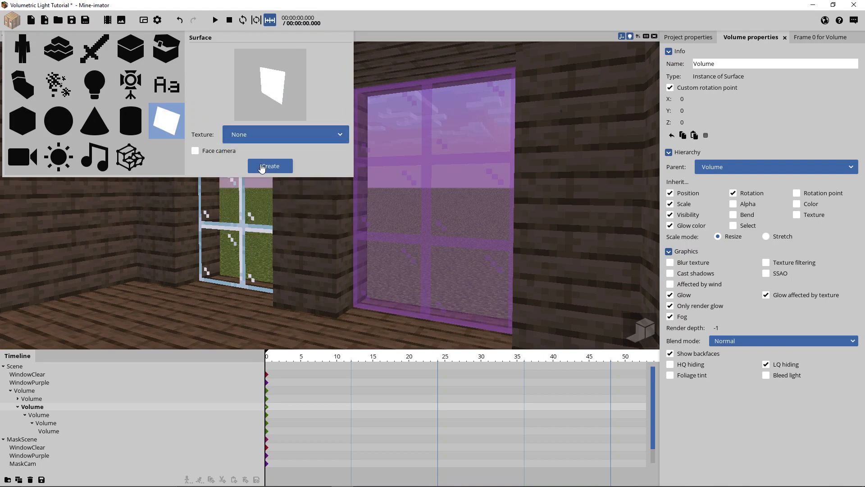
left_click(262, 167)
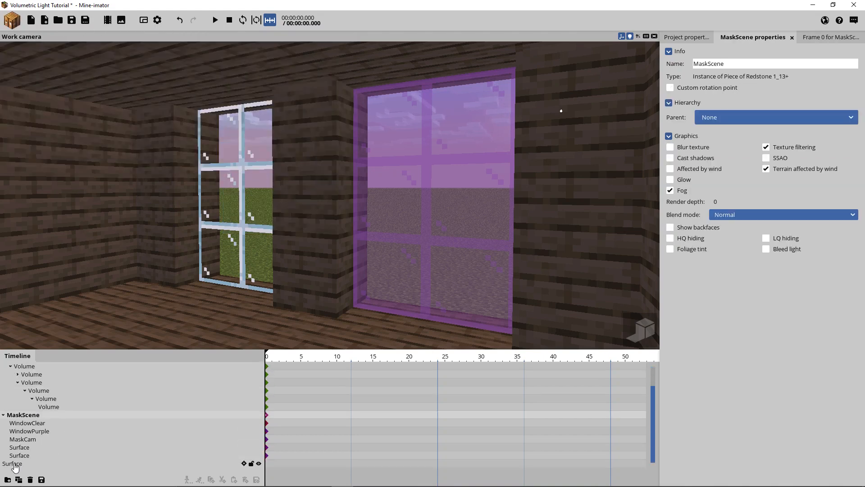
left_click_drag(6, 467, 46, 375)
- Place the new Surface between the windows with a Z rotation of -90° and scale it to X 5 and Z 3
right_click_drag(383, 235, 423, 270)
left_click_drag(512, 233, 451, 280)
right_click_drag(321, 296, 392, 277)
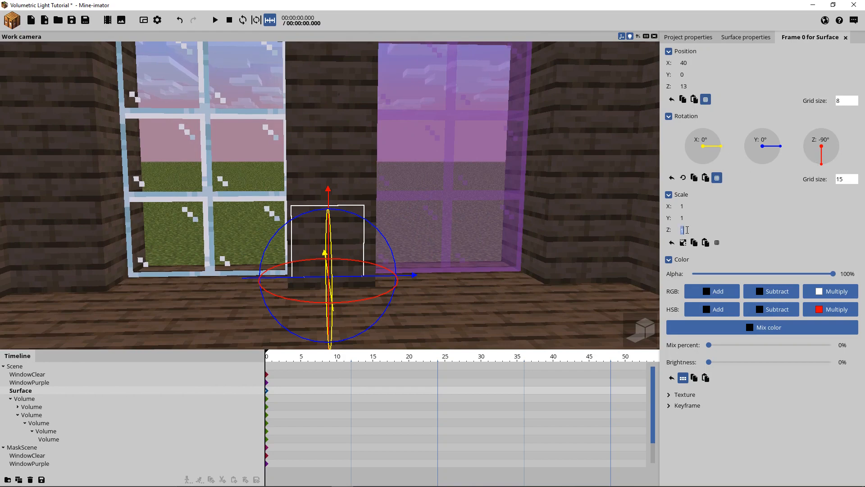
type("3")
type("5")
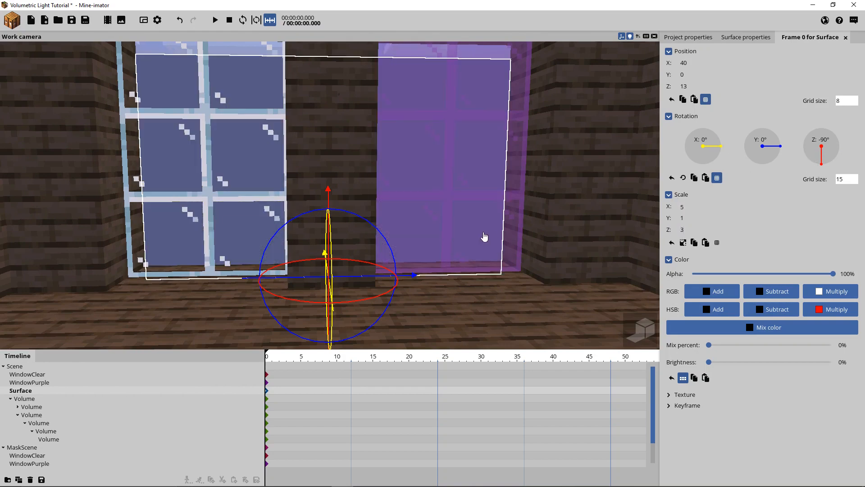
- Move the Surface to X 32 and Z 16 so it spans both window openings
left_click_drag(330, 192, 339, 168)
left_click_drag(479, 214, 429, 237)
left_click_drag(346, 259, 311, 272)
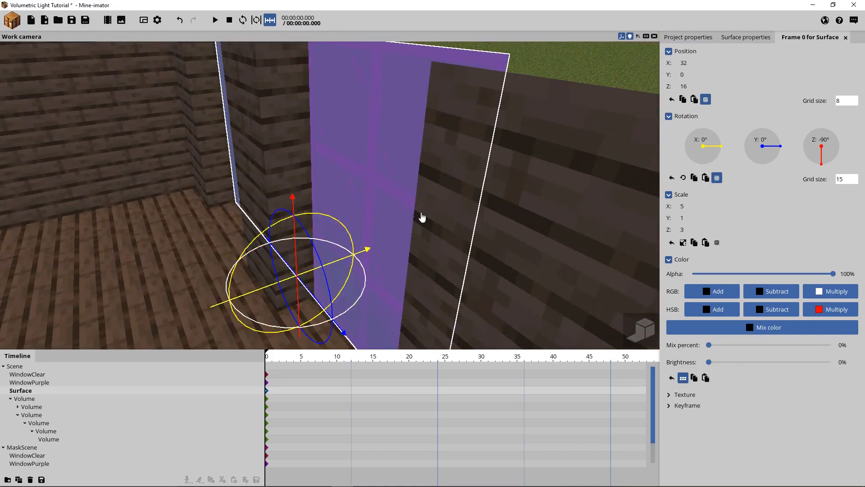
right_click_drag(421, 214, 419, 177)
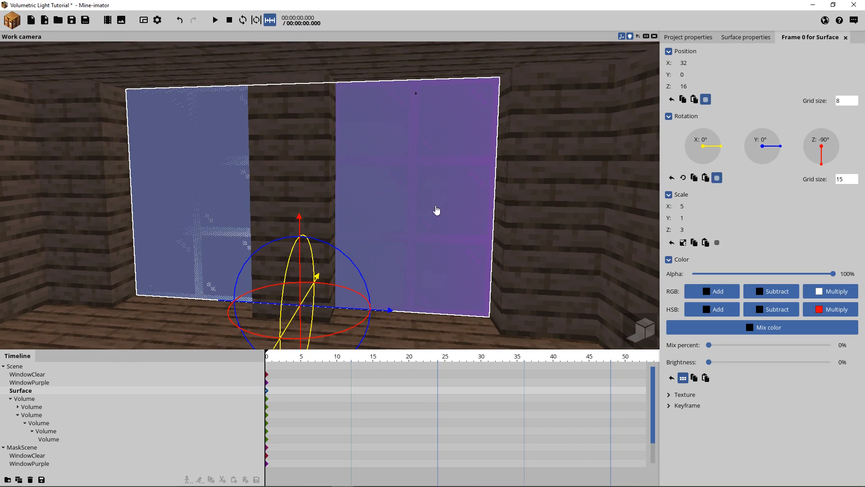
scroll(428, 166, "up", 2)
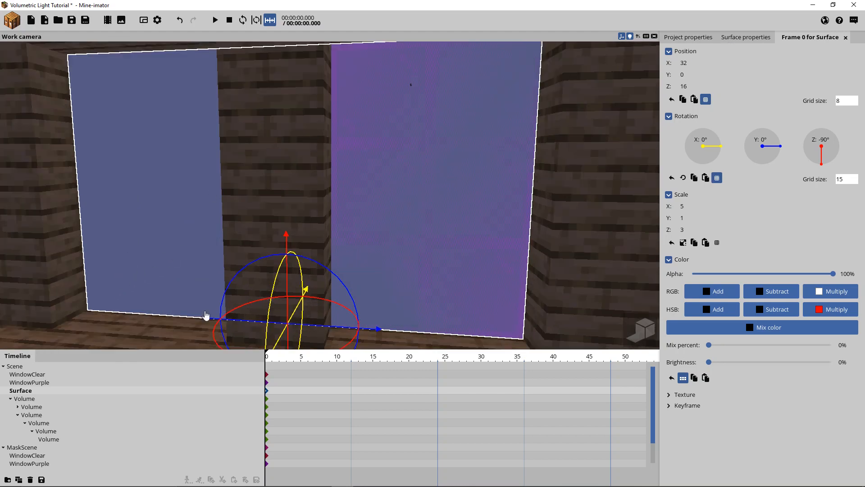
- Lower the Surface's alpha to make it almost transparent, turn on Glow, and disable Cast shadows and SSAO
left_click_drag(706, 275, 695, 275)
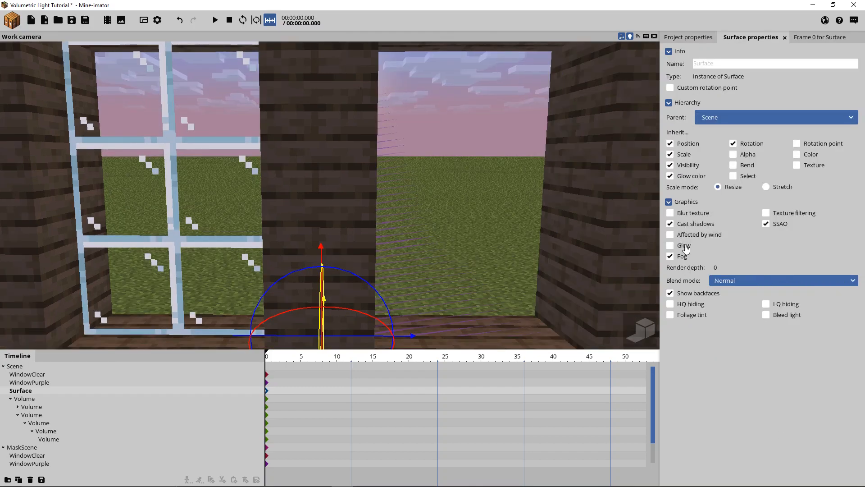
left_click(685, 246)
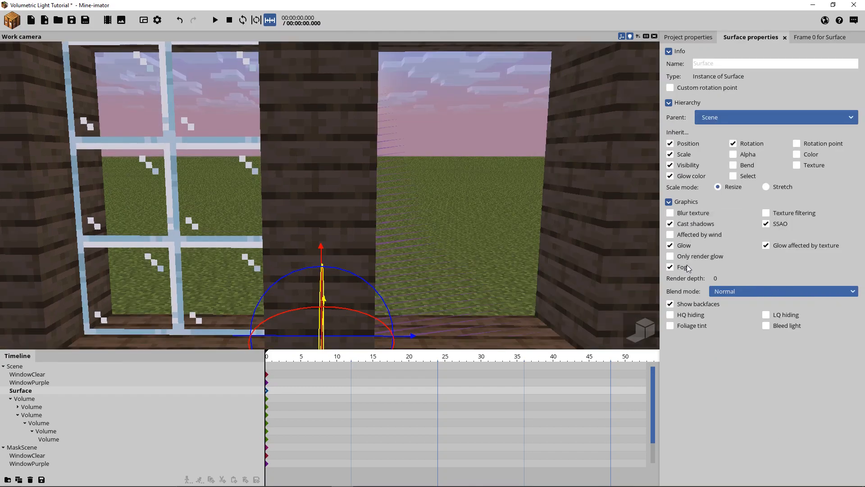
left_click(694, 228)
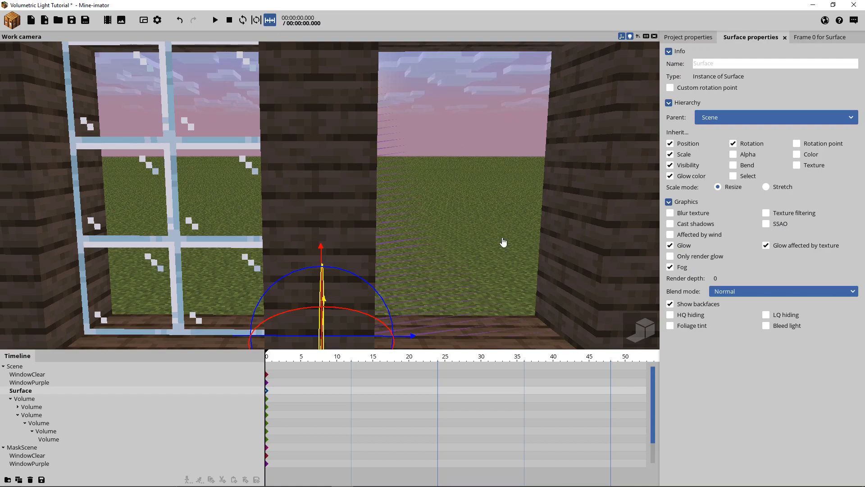
- Examine both windows with the glowing Surface from inside the room, in the preview and the rendered view
key("s")
mouse_move(503, 243)
right_mouse_down()
mouse_move(569, 245)
mouse_move(486, 250)
mouse_move(507, 248)
right_mouse_up()
key("d")
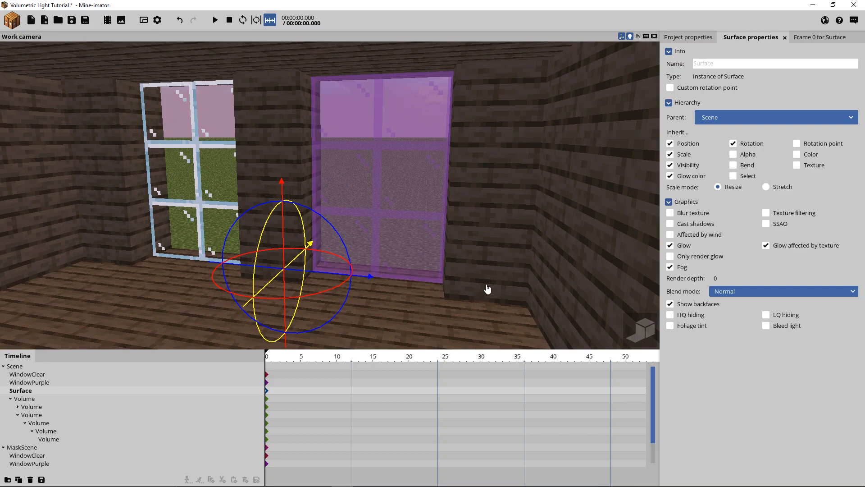
key("w")
right_click_drag(488, 290, 455, 277)
key("d")
key("a")
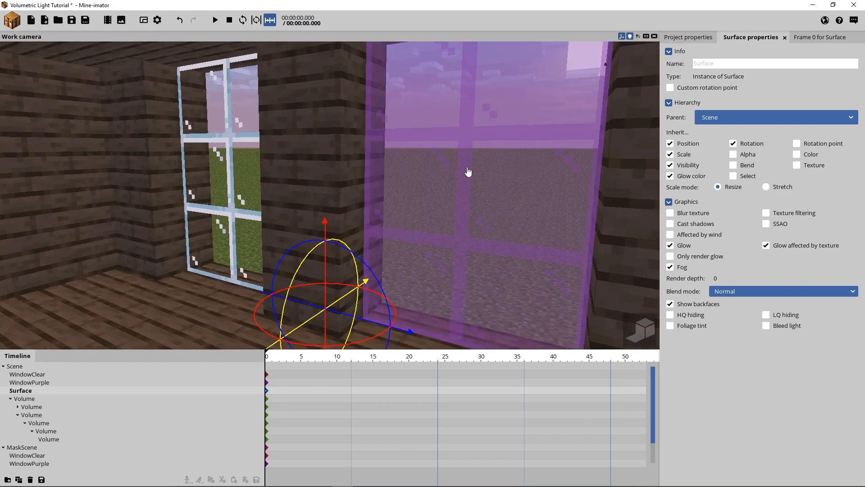
left_click(644, 329)
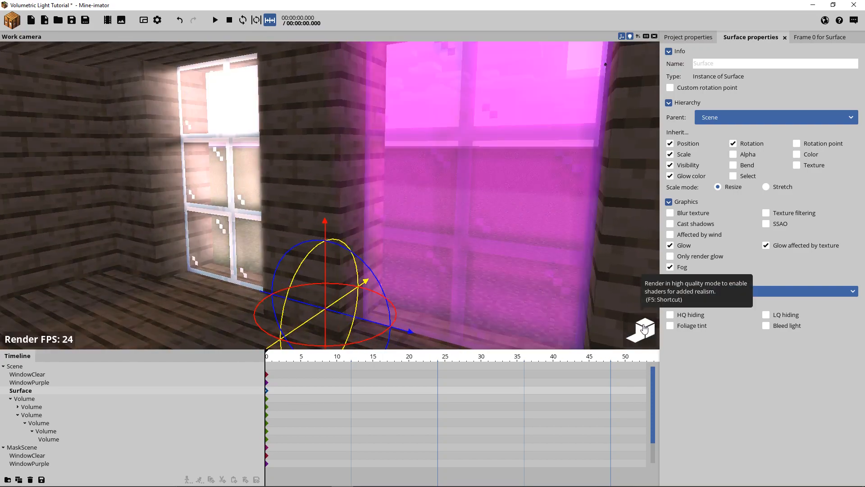
left_click(644, 329)
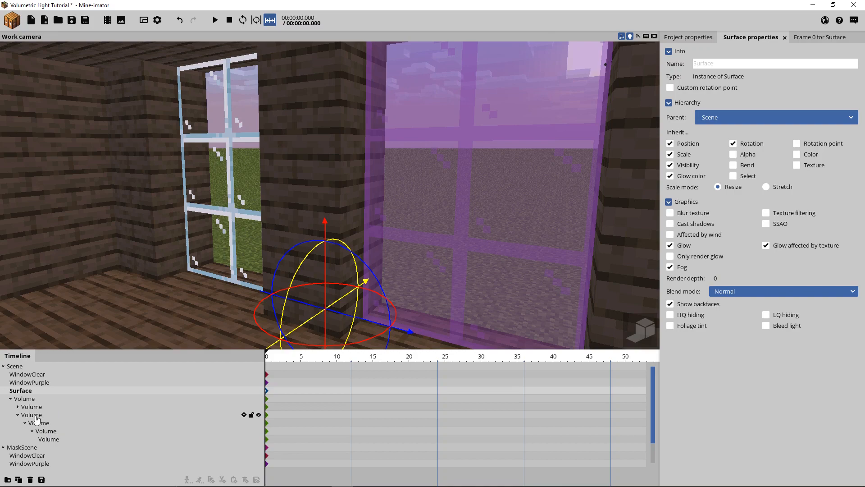
- Hide the first Volume nested under the main Volume and inspect both windows in the rendered view
left_click(259, 406)
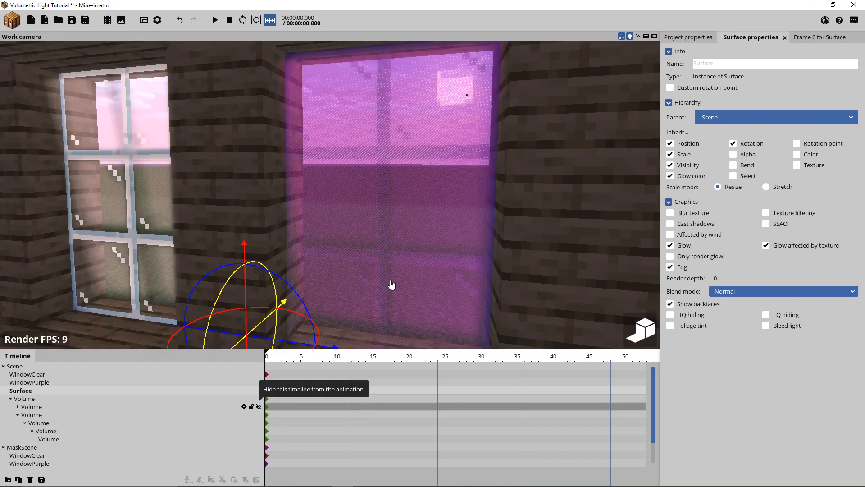
right_click_drag(391, 285, 380, 258)
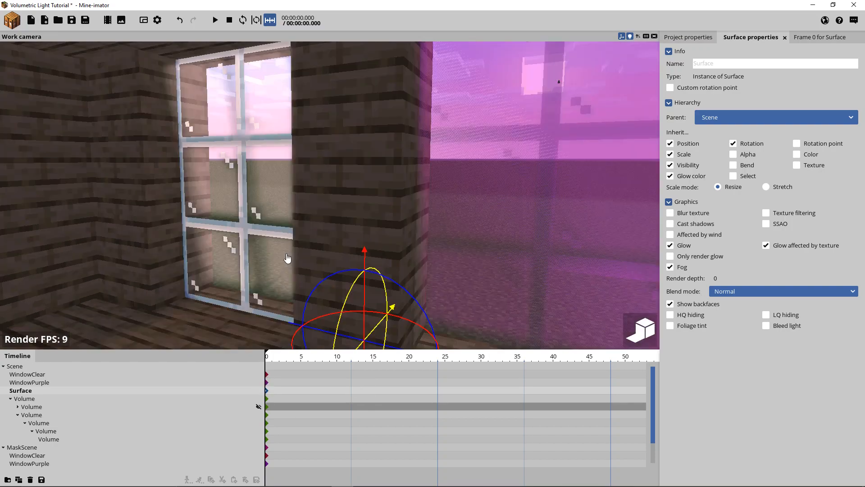
right_click_drag(288, 258, 335, 182)
scroll(351, 180, "down", 1)
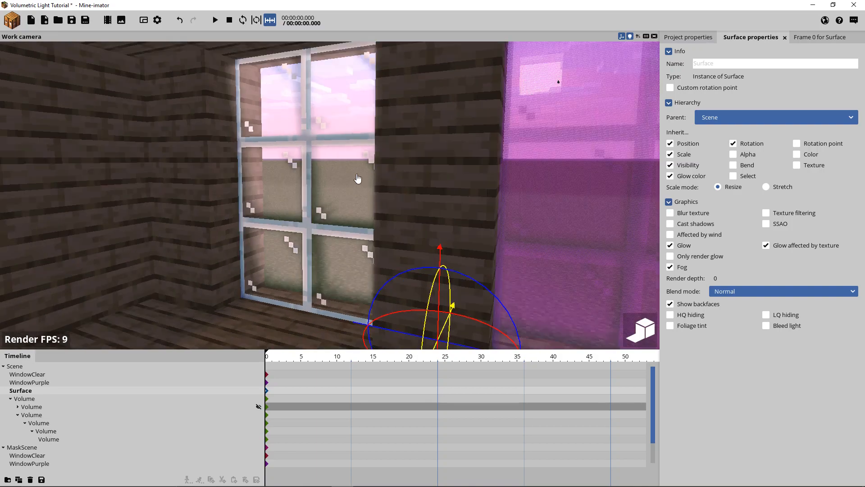
- Set the Surface's render depth to -5, one lower than that of the innermost Volume
left_click(50, 440)
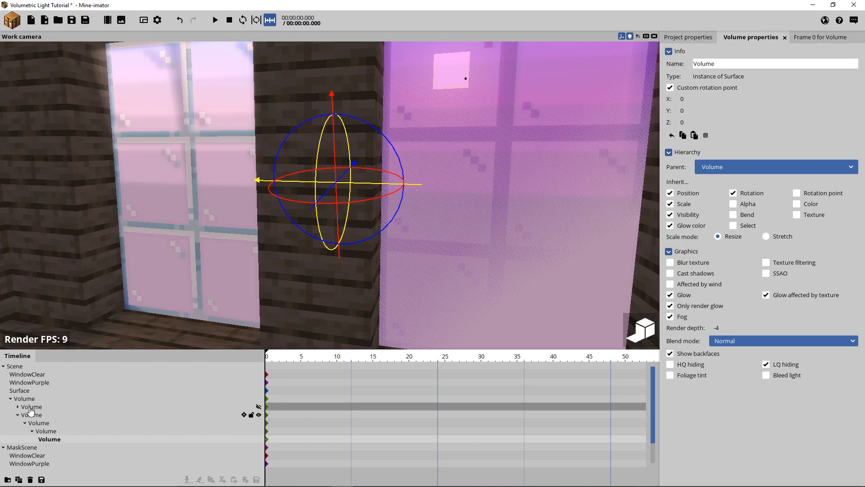
left_click(25, 391)
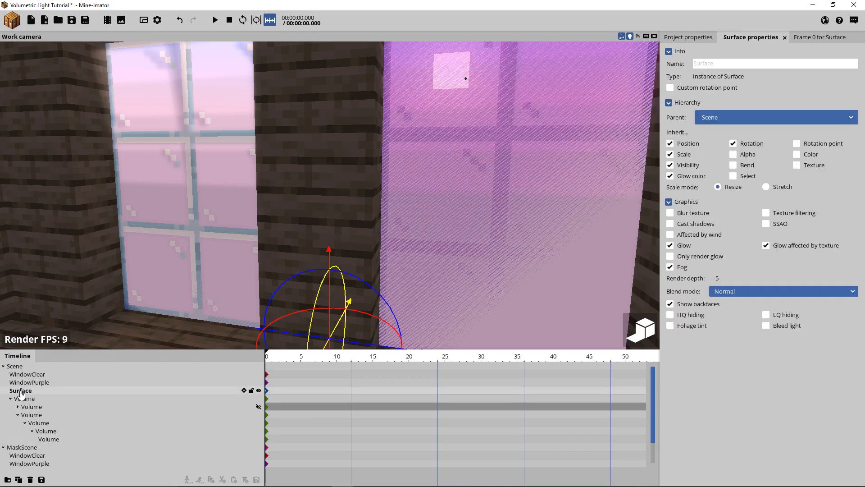
left_click(63, 440)
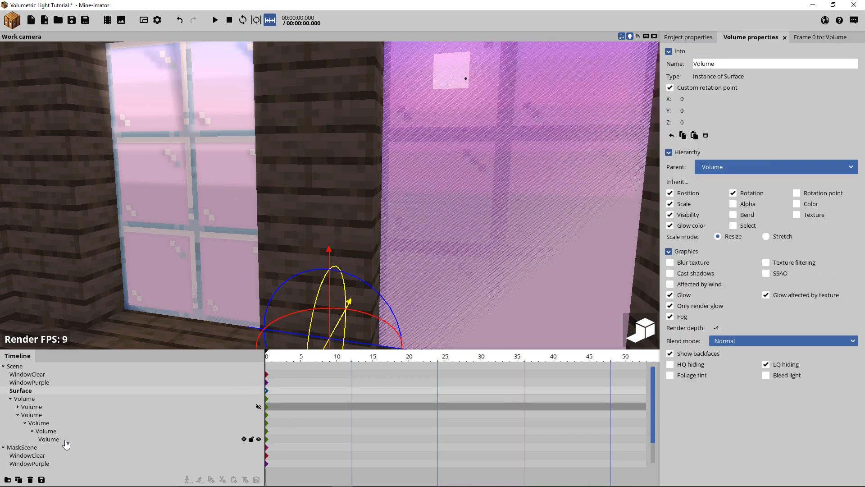
left_click(23, 391)
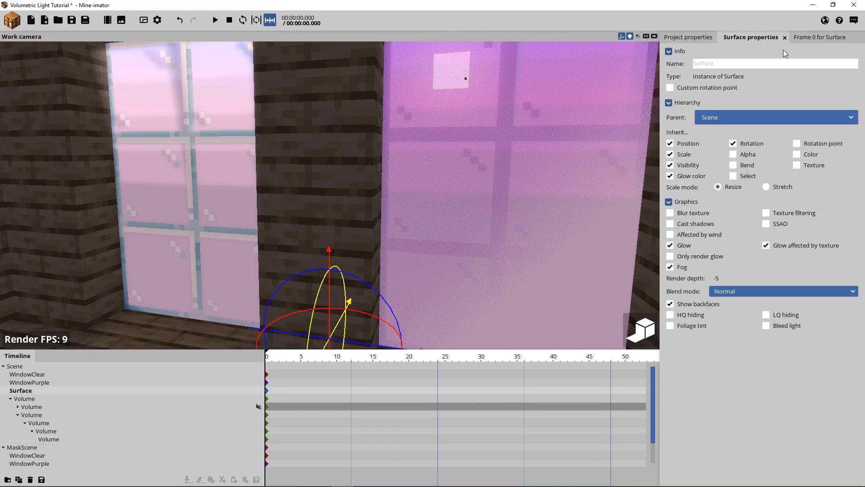
- Check the Surface's alpha and turn on Only render glow for it
left_click(808, 40)
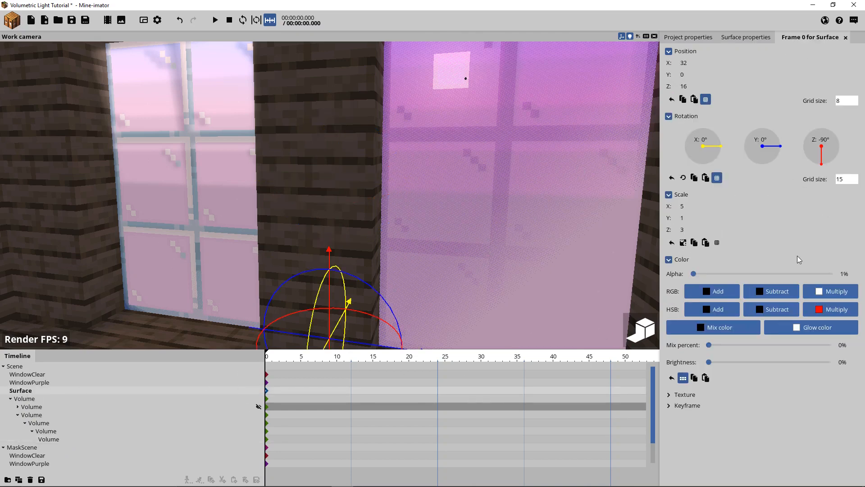
left_click(762, 38)
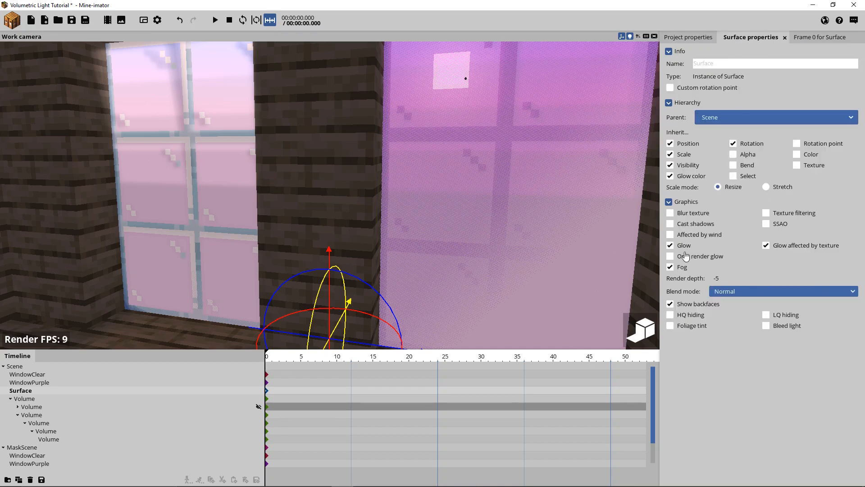
left_click(688, 262)
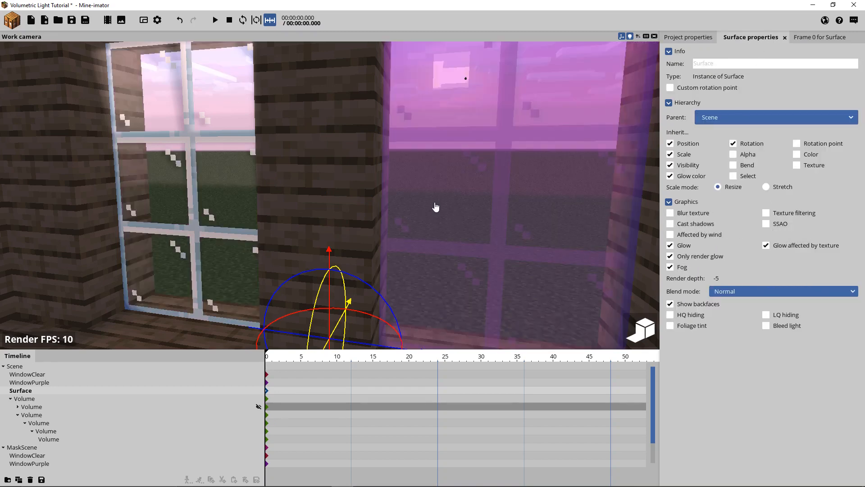
right_click_drag(434, 206, 500, 214)
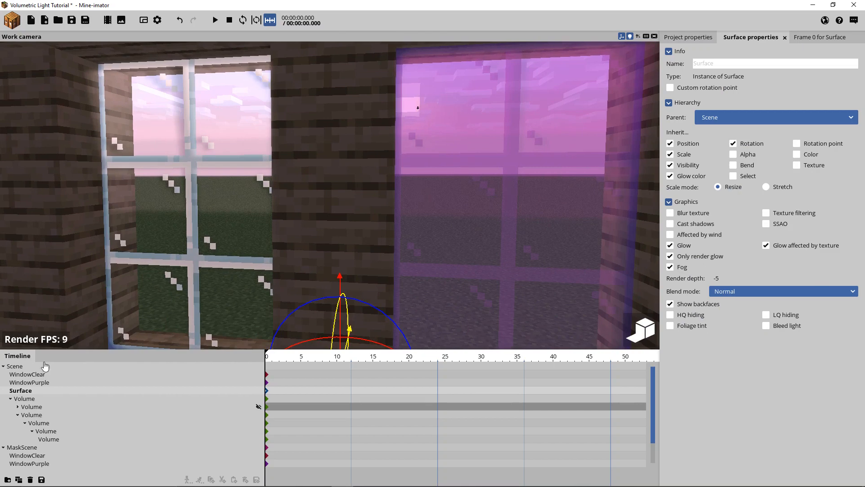
- Make the hidden nested Volume visible again and inspect the glow on both windows
left_click(10, 399)
left_click(17, 407)
left_click(259, 407)
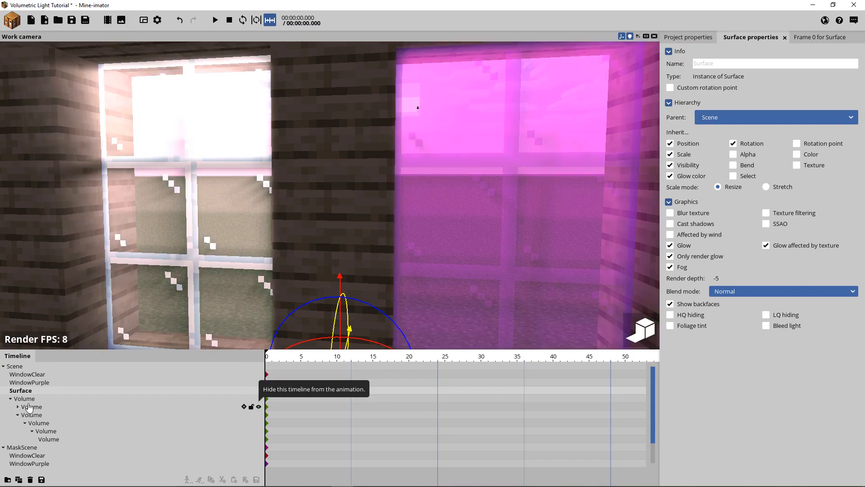
key("w")
right_click_drag(443, 99, 404, 157)
key("s")
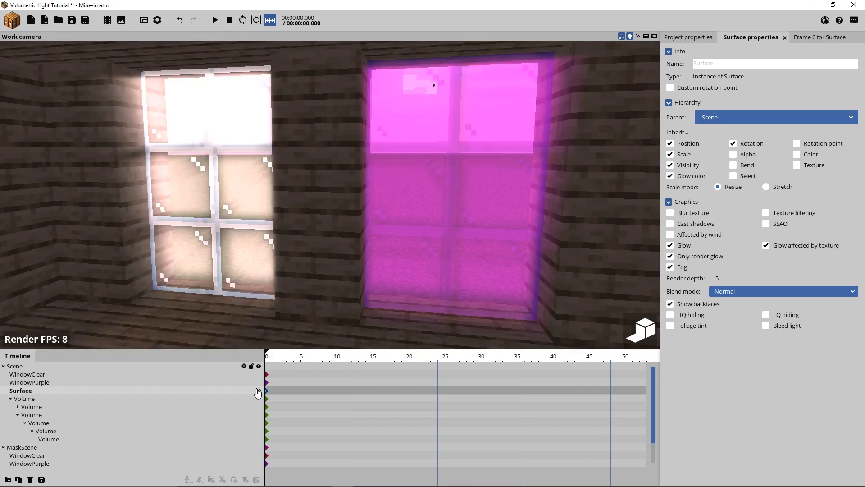
- Compare the rendered windows with the Surface hidden and shown, leaving it visible
left_click(258, 390)
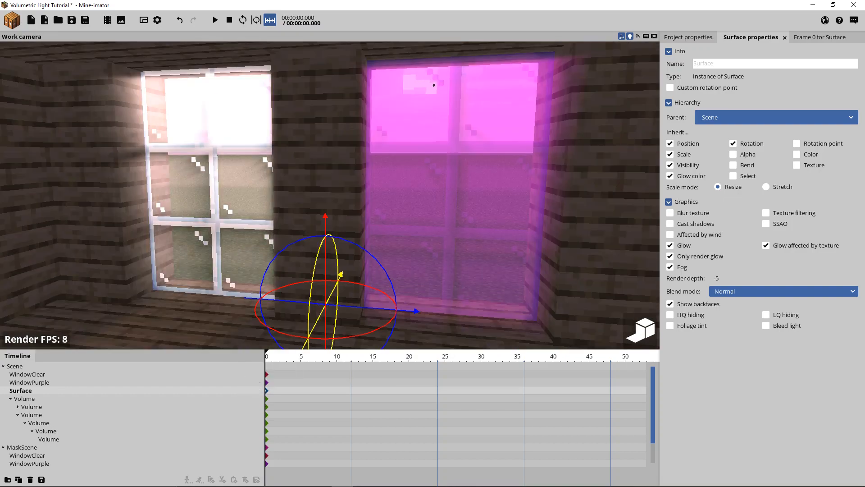
right_click_drag(279, 252, 199, 230)
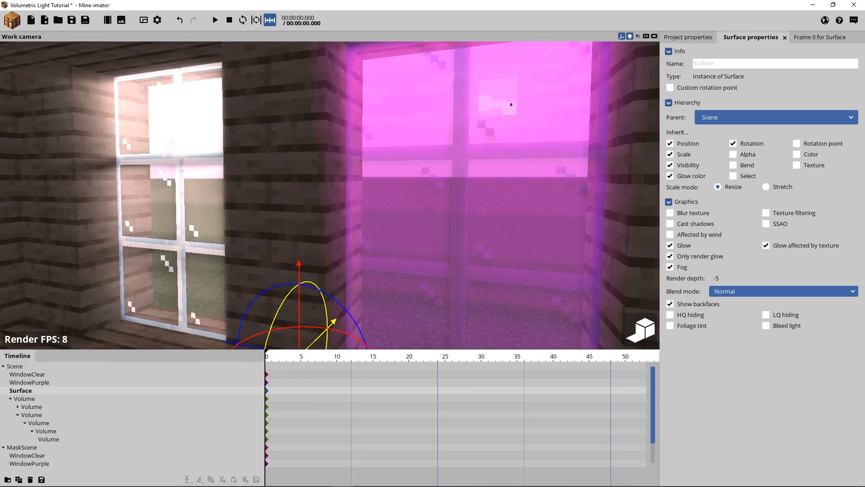
right_click_drag(511, 104, 509, 105)
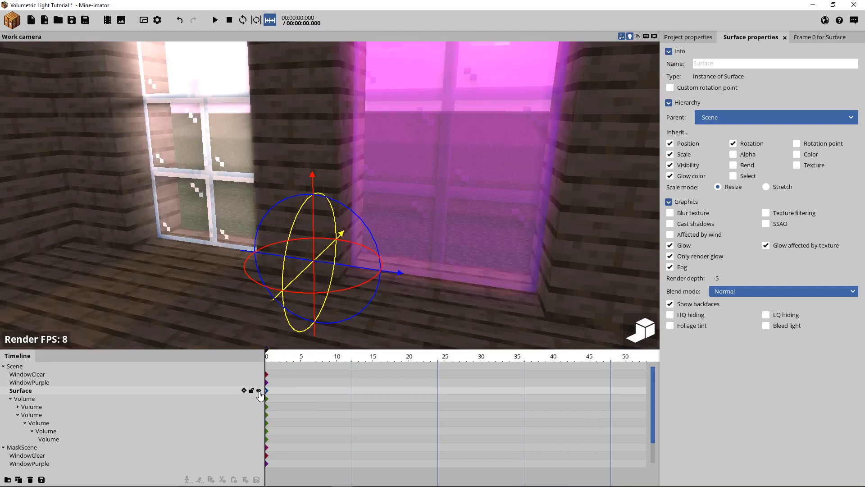
left_click(259, 391)
right_click_drag(240, 252, 246, 234)
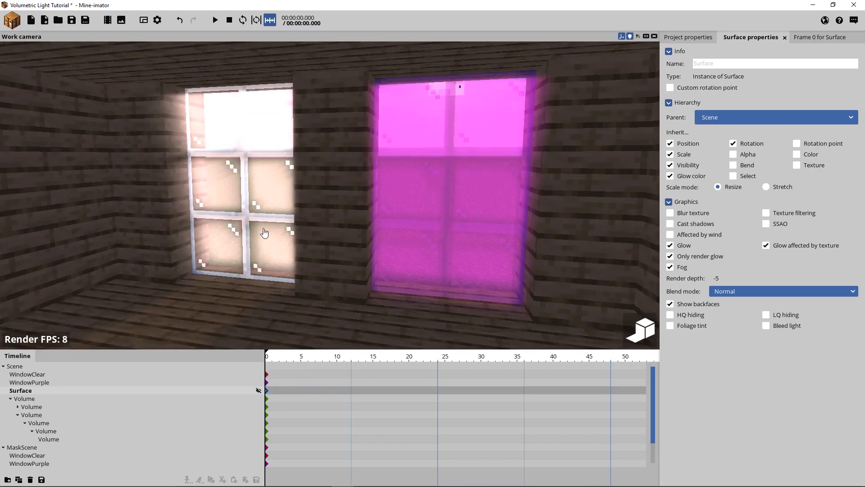
left_click(259, 391)
right_click_drag(259, 193, 246, 216)
right_click_drag(246, 217, 292, 200)
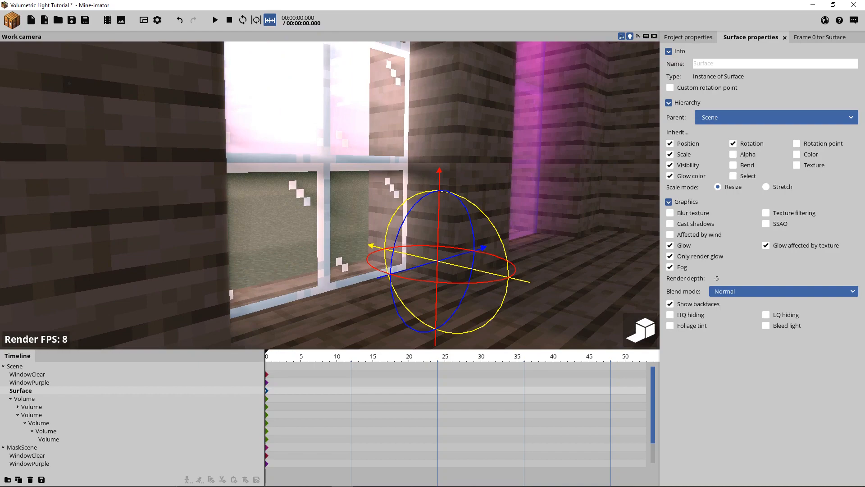
- Examine the window glow from several angles inside the room, and leave the rendered view to look at the house from outside
right_click_drag(356, 178, 356, 177)
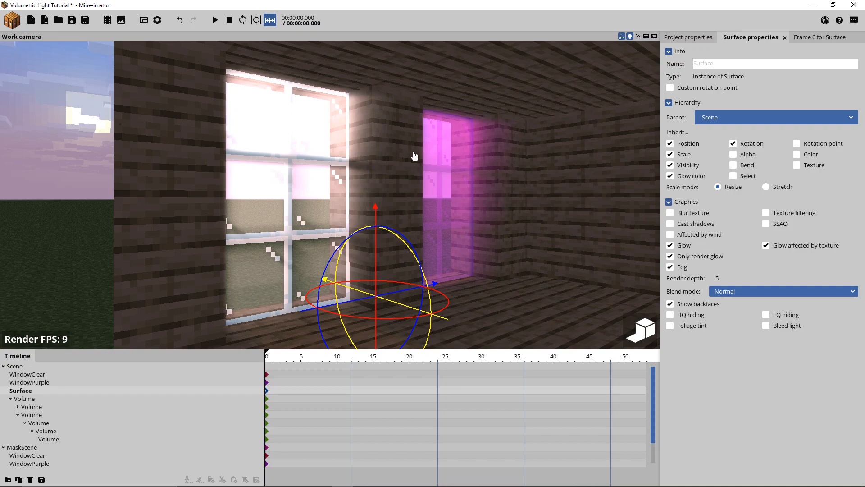
left_click_drag(414, 156, 290, 168)
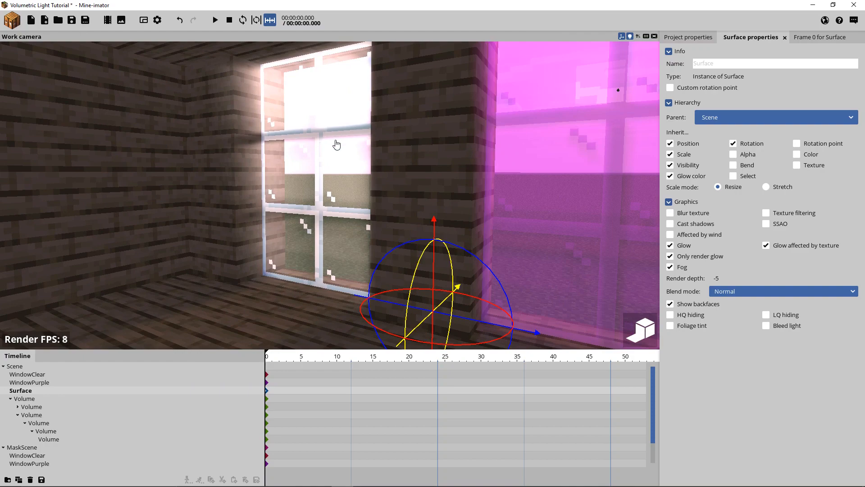
left_click_drag(245, 131, 212, 127)
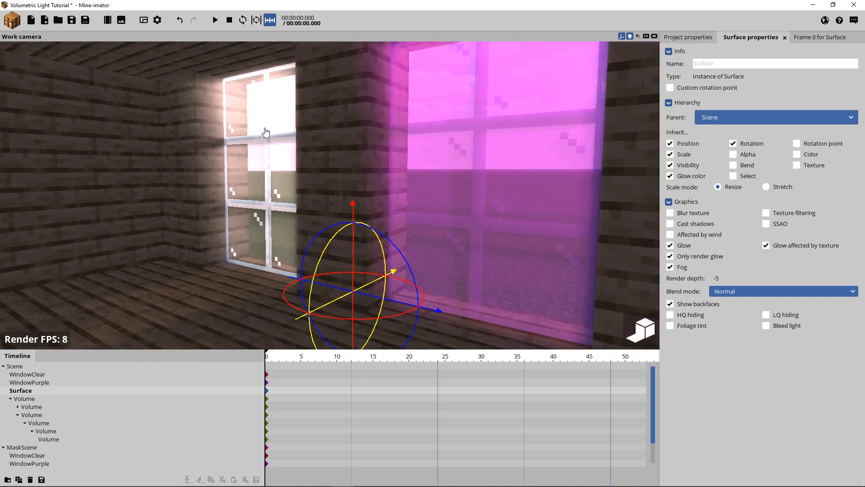
key("w")
right_click_drag(287, 161, 535, 280)
key("space")
key("a")
key("space")
left_click(649, 323)
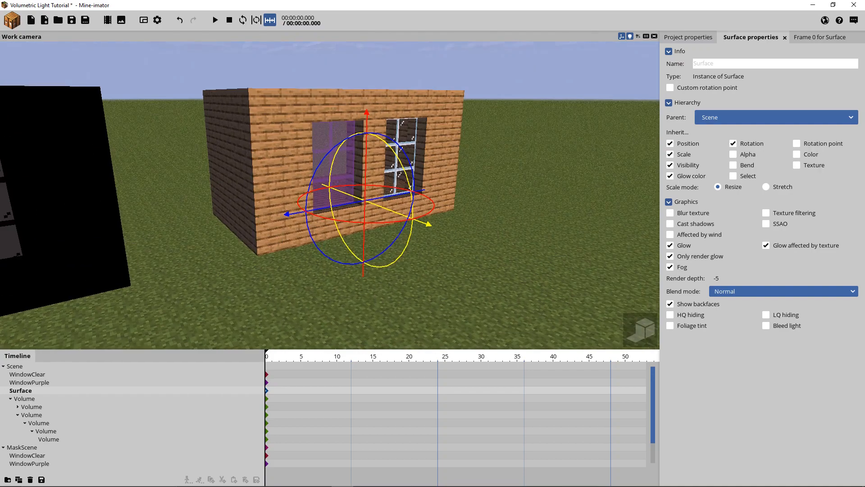
right_click_drag(329, 195, 290, 187)
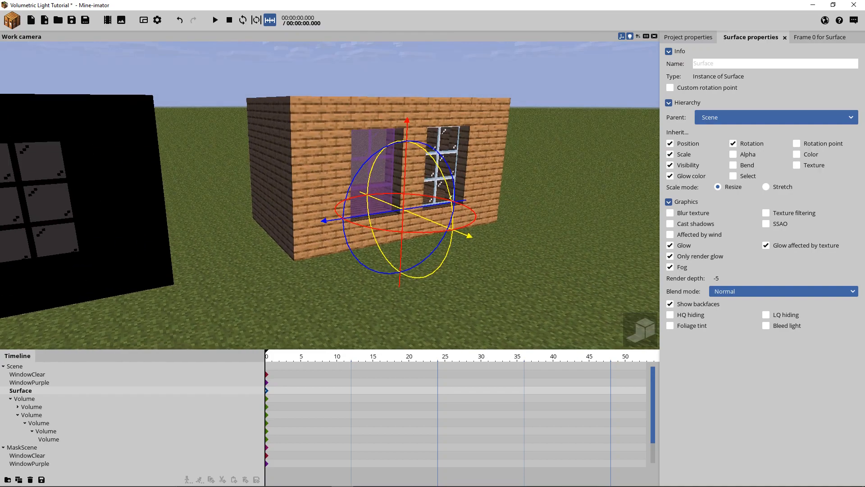
- Collapse the timeline hierarchy down to the Scene and MaskScene folders
left_click(18, 415)
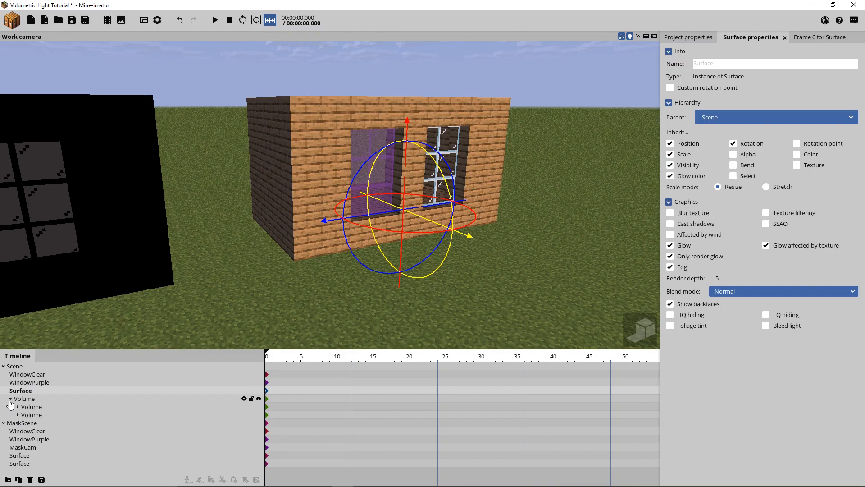
left_click(10, 398)
right_click_drag(154, 273, 113, 271)
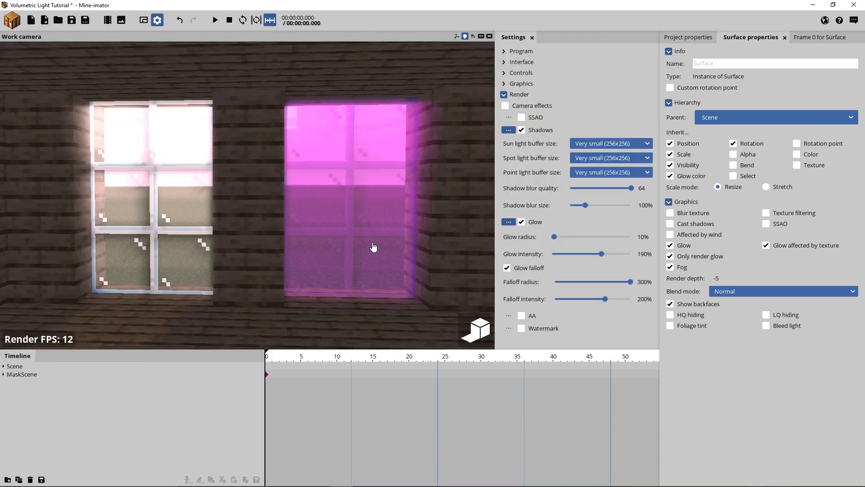
- Examine both windows in the rendered view and turn off Glow falloff for comparison
right_click_drag(247, 195, 223, 197)
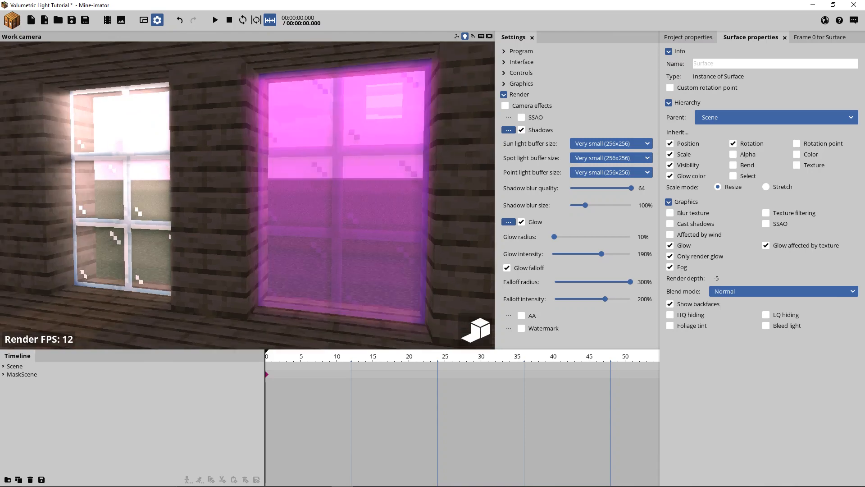
left_click_drag(223, 197, 230, 198)
left_click_drag(353, 225, 361, 229)
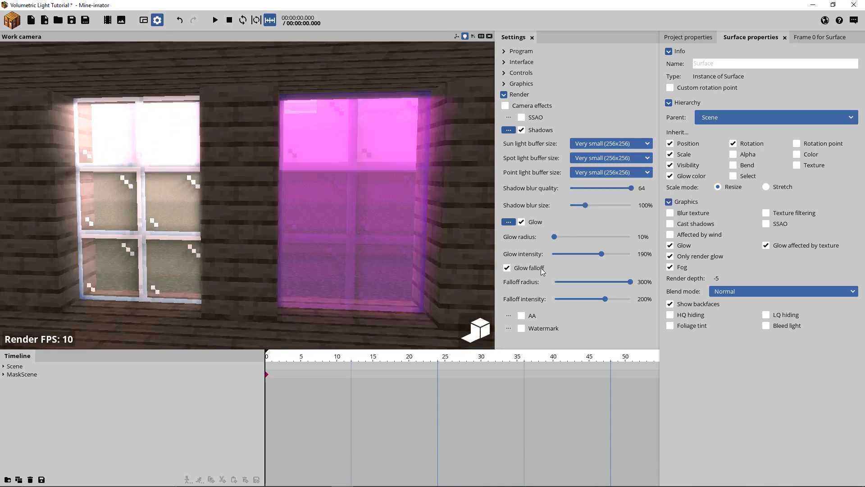
left_click(507, 268)
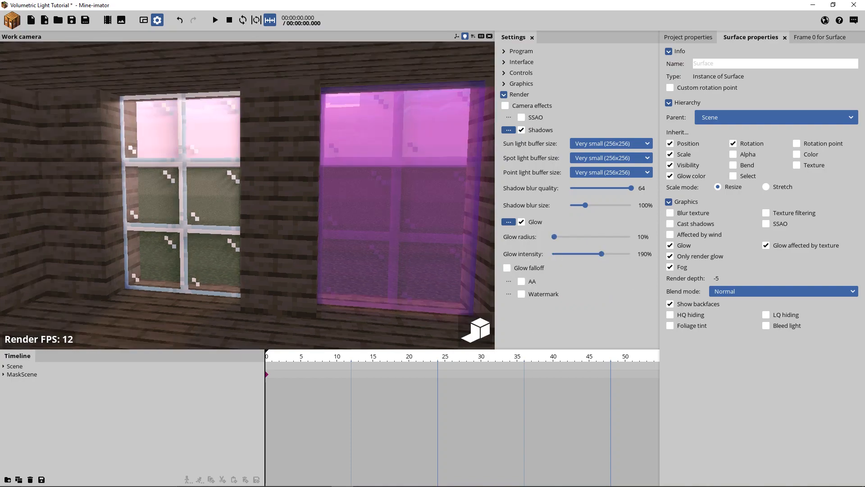
mouse_move(246, 216)
left_mouse_down()
mouse_move(273, 216)
mouse_move(246, 216)
left_mouse_up()
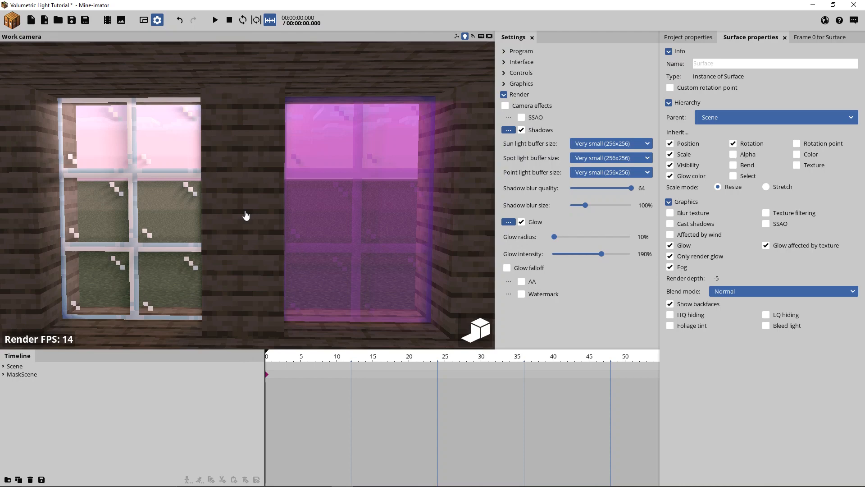
left_click_drag(306, 242, 294, 224)
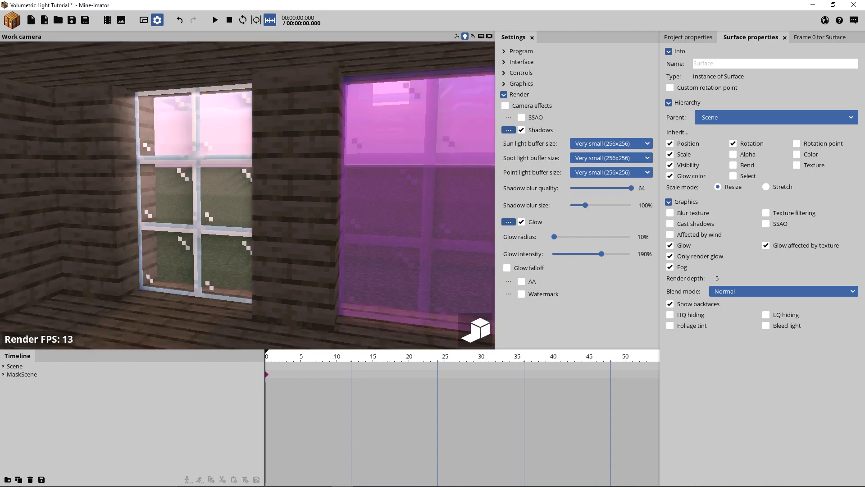
left_click_drag(265, 205, 271, 205)
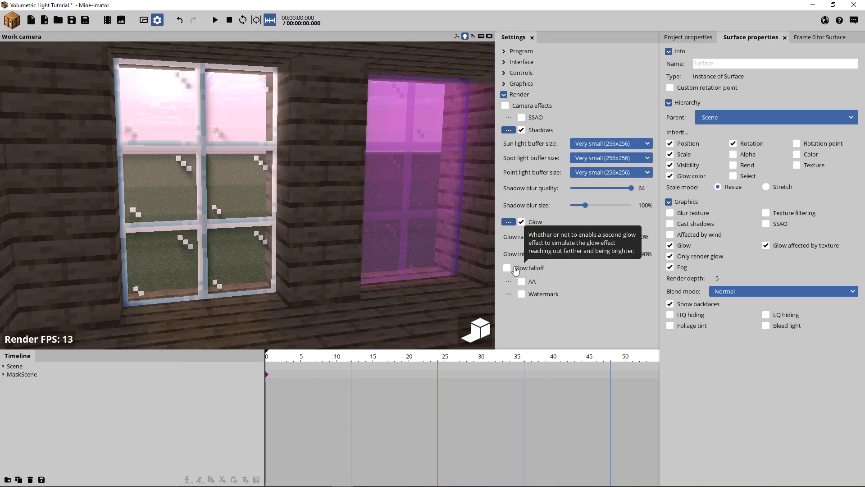
- Turn Glow falloff back on and set Glow radius to 25%, Glow intensity to 100% and Falloff intensity to 300%
left_click(515, 269)
right_click_drag(407, 262, 394, 275)
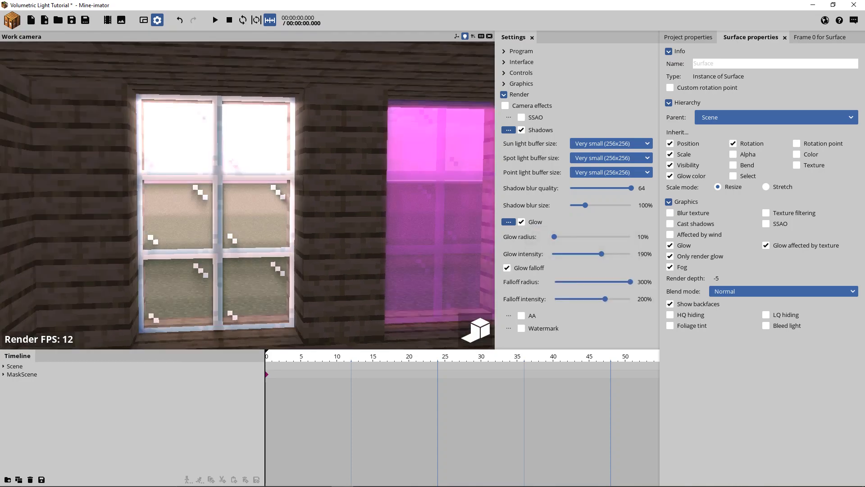
left_click_drag(271, 212, 257, 180)
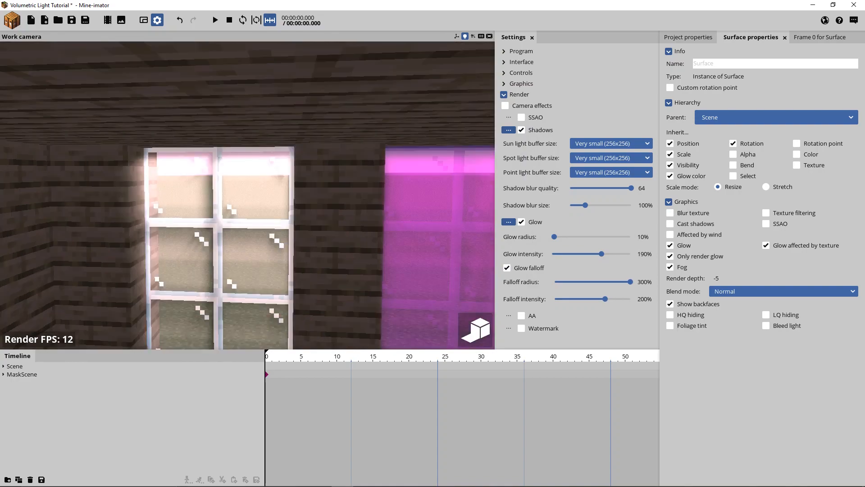
left_click_drag(387, 253, 383, 280)
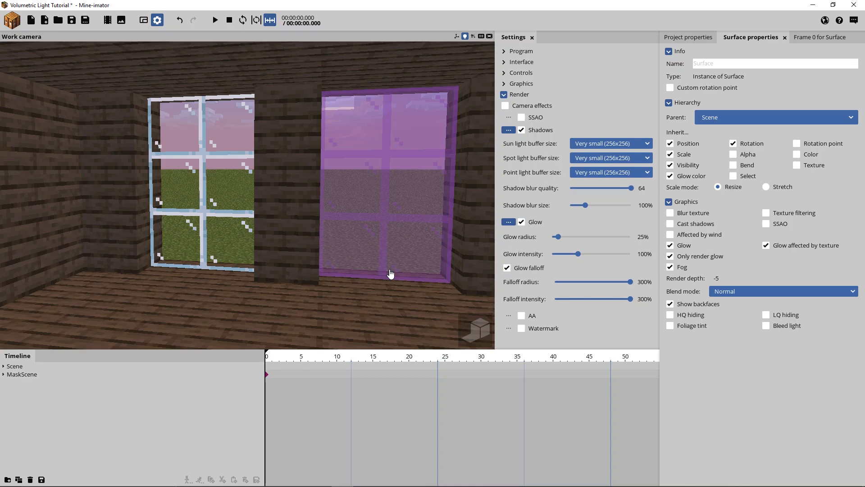
left_click_drag(380, 199, 426, 201)
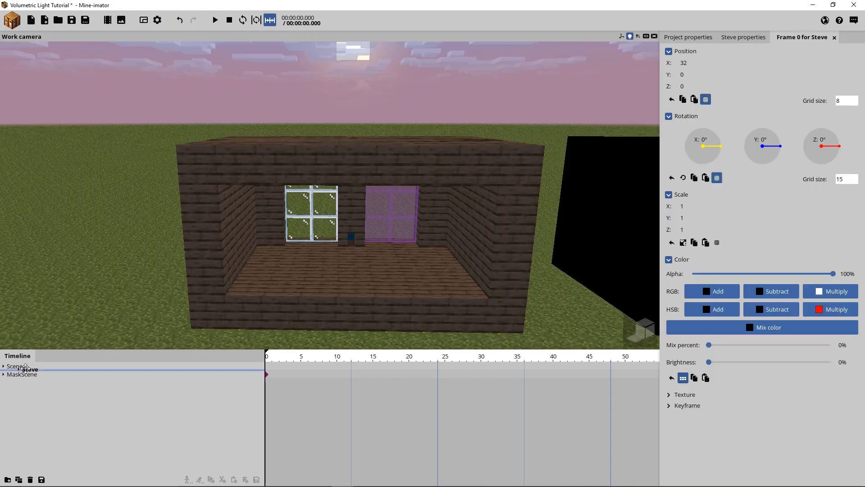
- Move the Steve character into the Scene folder so it is parented to the house scene
left_click_drag(21, 382, 18, 367)
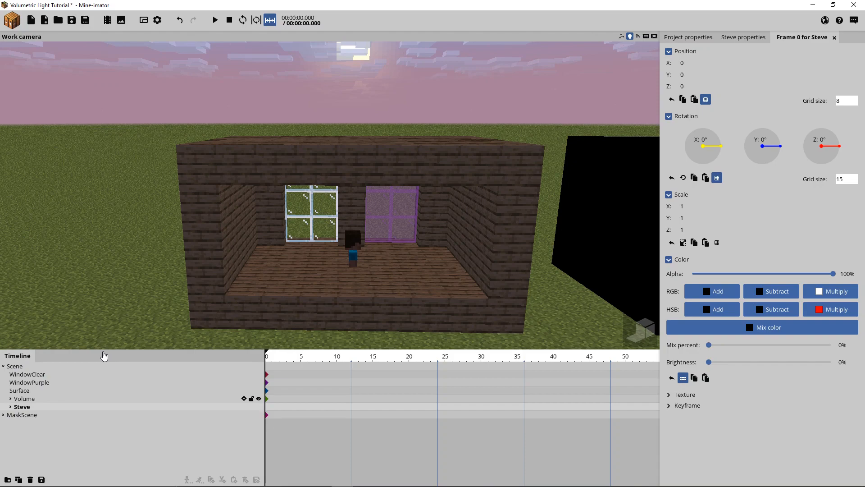
right_click_drag(216, 252, 271, 266)
key("w")
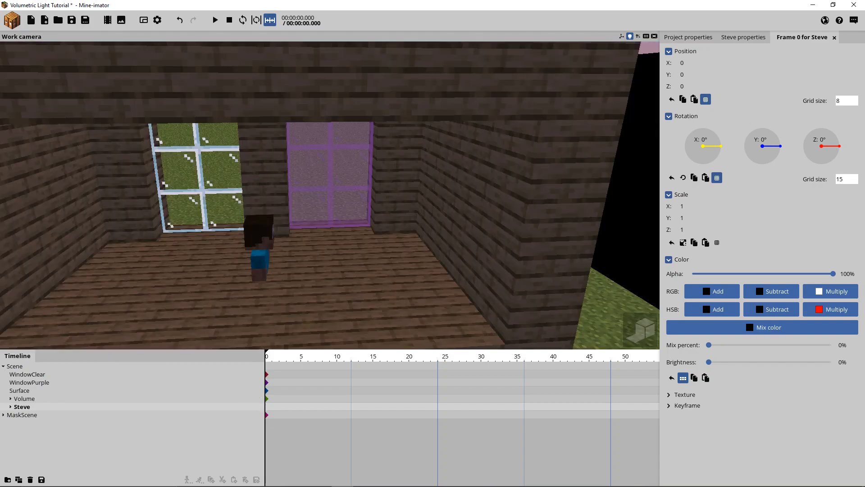
right_click_drag(216, 253, 203, 216)
key("w")
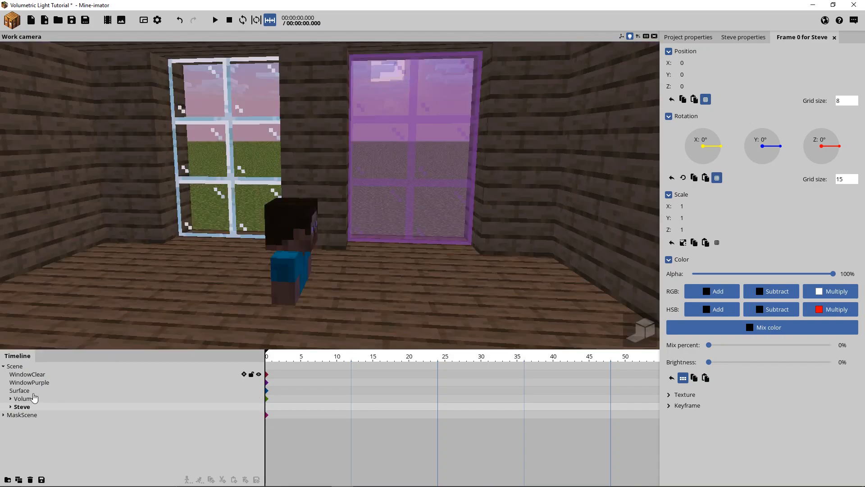
- Place Steve outside the purple window at X 56, Y 24, Z 16 and rotate him to -45° on Z
left_click(622, 37)
left_click_drag(411, 223, 509, 254)
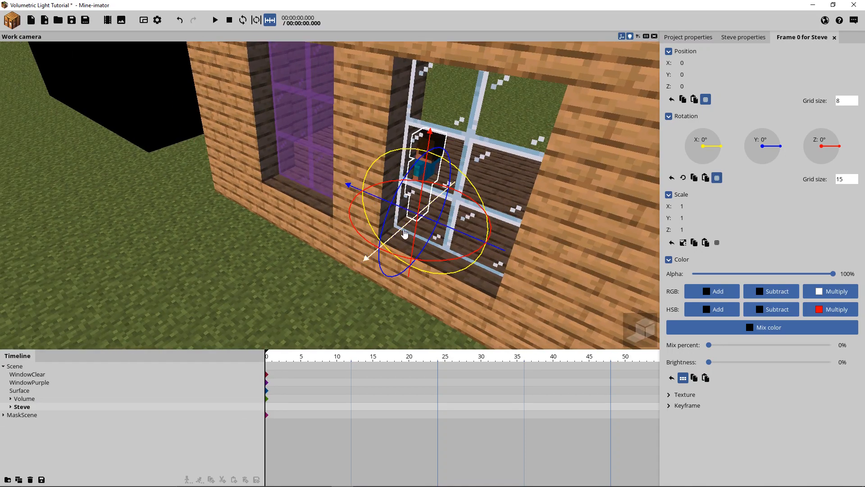
left_click_drag(412, 227, 255, 201)
left_click_drag(328, 230, 291, 283)
left_click_drag(291, 284, 149, 245)
key("w")
right_click_drag(422, 213, 422, 212)
right_click_drag(501, 250, 502, 270)
- Check Steve behind the purple window in the rendered view, and move him behind the clear window at Y -24
left_click(638, 331)
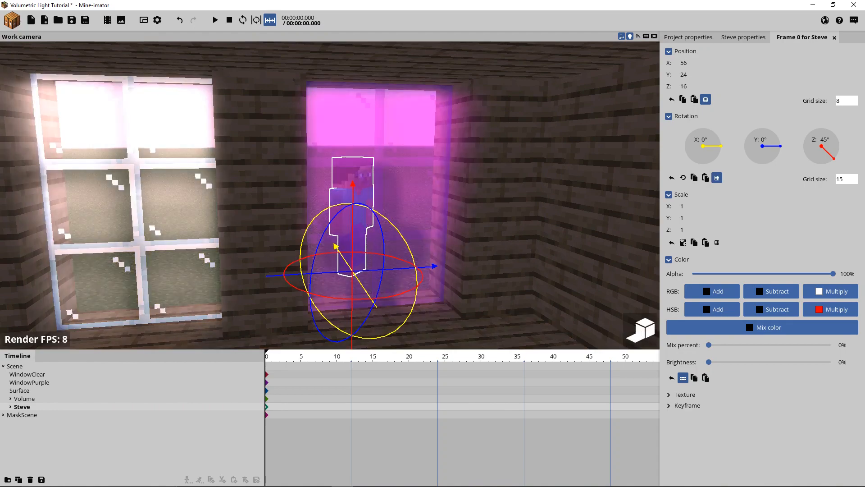
left_click_drag(571, 271, 577, 271)
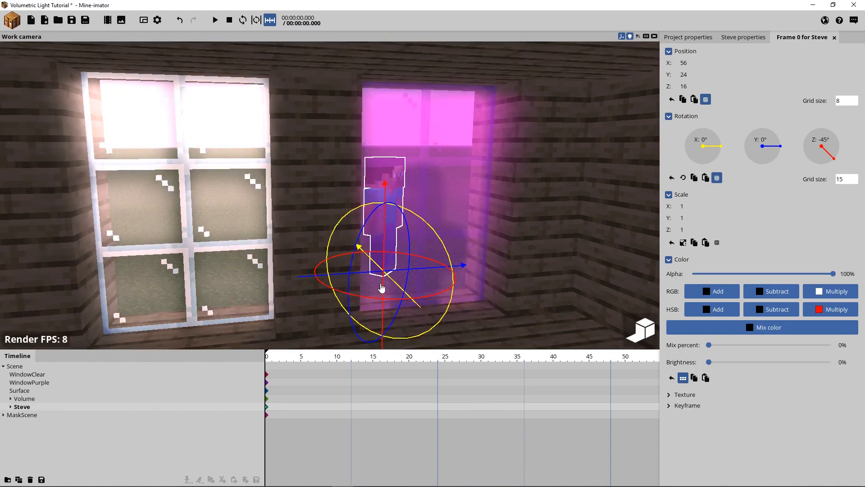
left_click(644, 329)
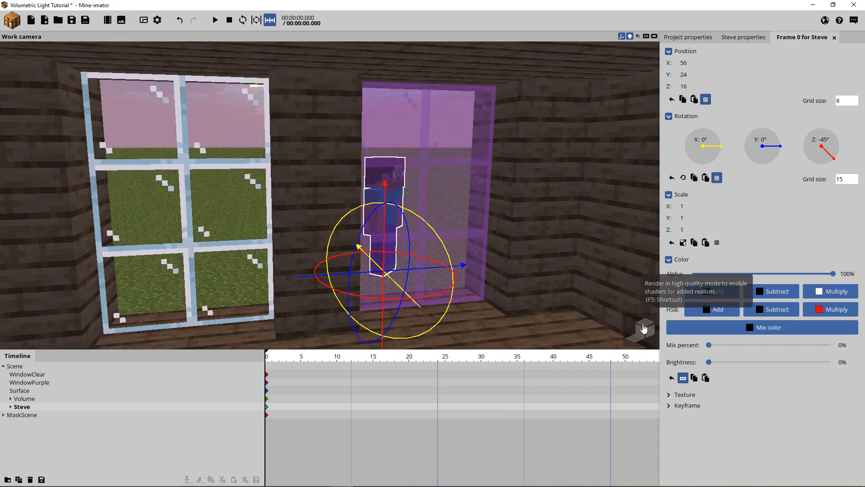
left_click_drag(459, 266, 231, 291)
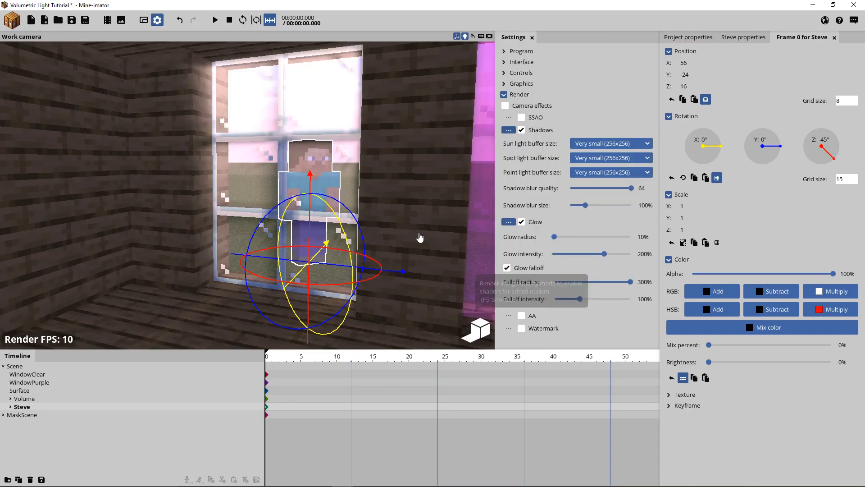
left_click_drag(419, 230, 383, 241)
left_click_drag(293, 256, 279, 258)
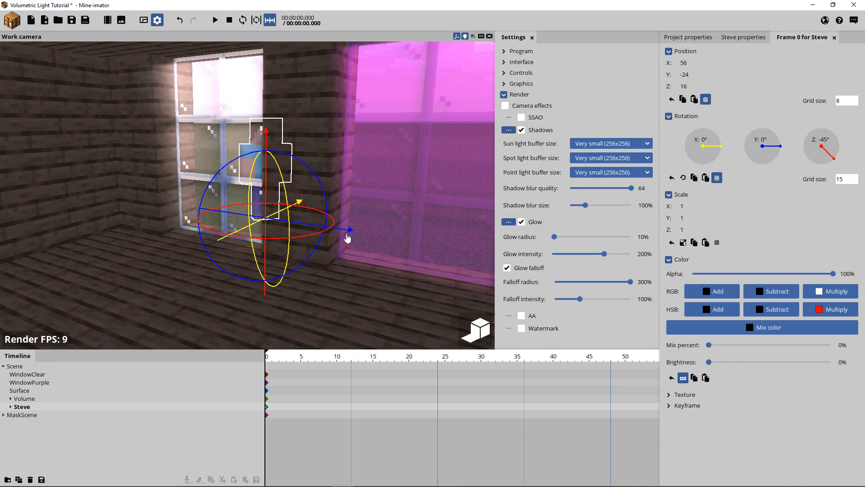
left_click(478, 332)
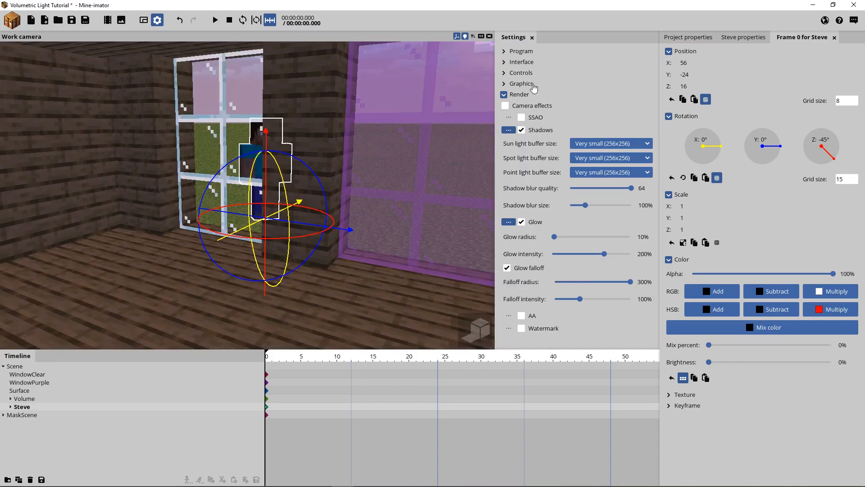
left_click(532, 36)
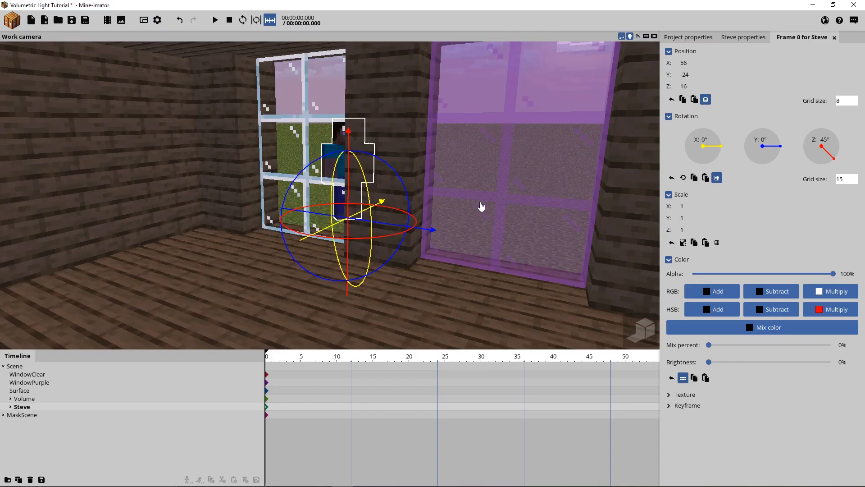
- Duplicate Steve, put the copy in the MaskScene folder and expand that folder
left_click_drag(170, 278, 178, 280)
left_click_drag(199, 321, 186, 323)
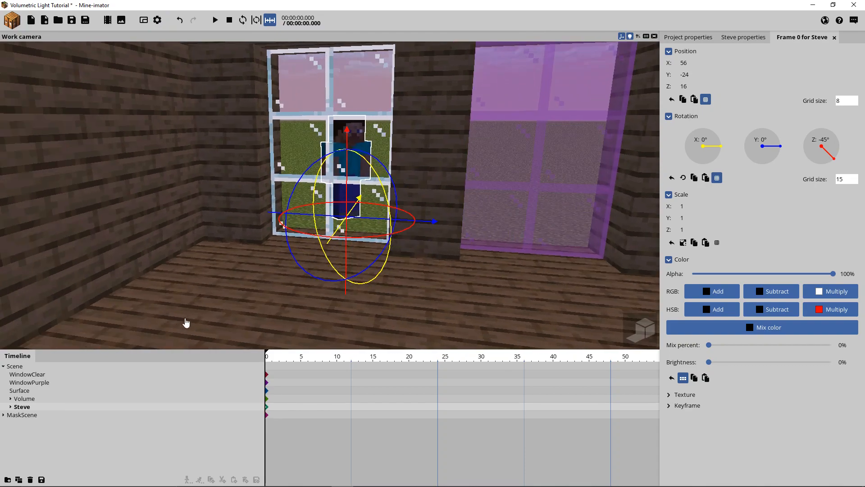
key("ctrl+d")
mouse_move(23, 414)
left_mouse_down()
mouse_move(17, 422)
mouse_move(26, 415)
left_mouse_up()
left_click(3, 414)
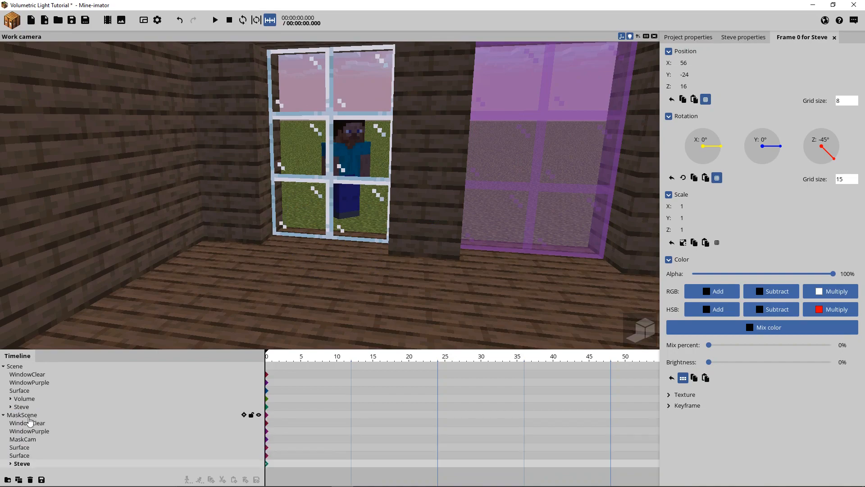
- Turn the MaskScene Steve fully black with a mix percent of 100% and check the clear window in the rendered view
right_click_drag(306, 240, 306, 240)
key("w")
left_click_drag(306, 240, 305, 240)
left_click_drag(400, 282, 400, 281)
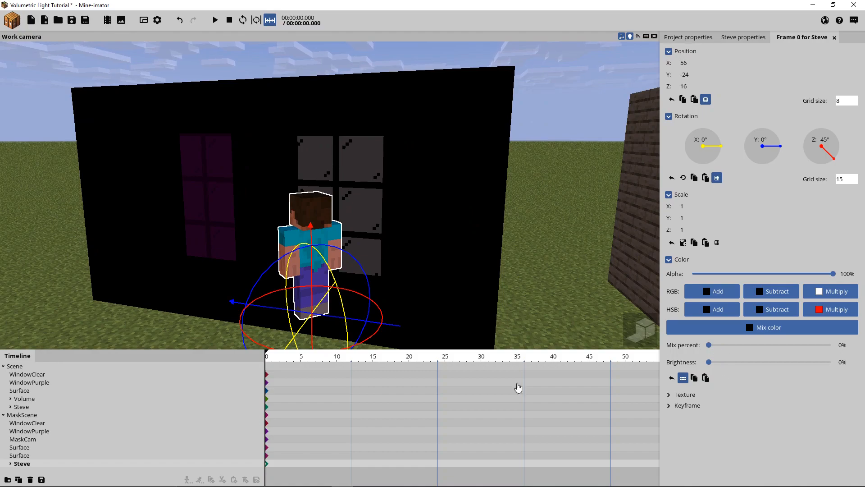
left_click_drag(708, 345, 863, 356)
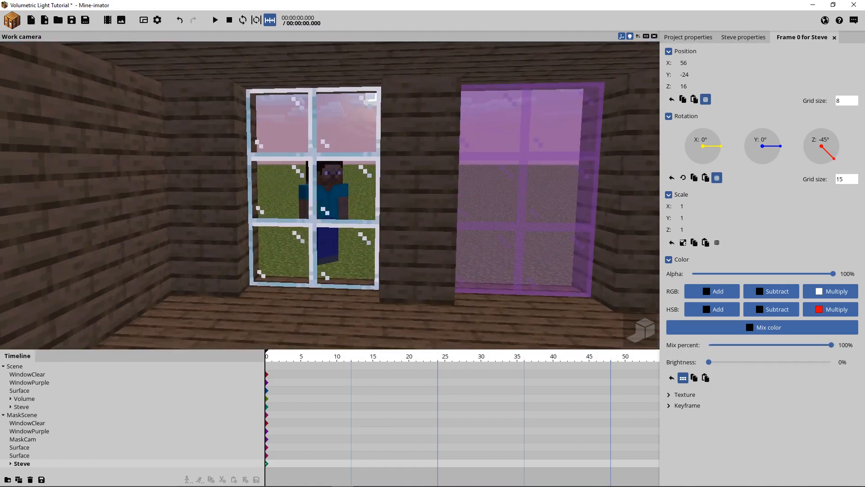
left_click(648, 335)
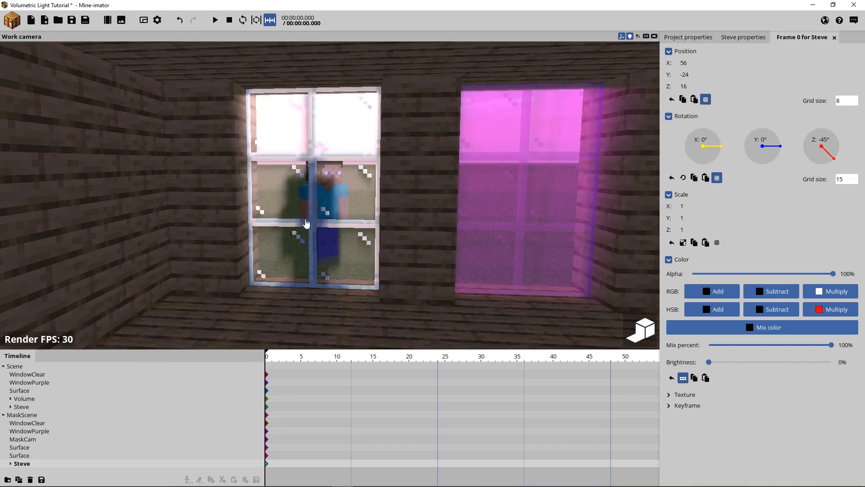
left_click_drag(399, 250, 356, 225)
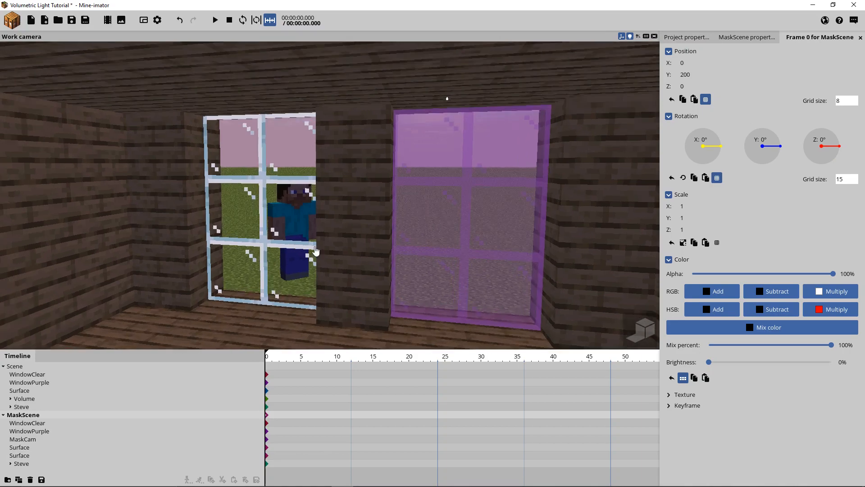
- Select the Steve in both the Scene and MaskScene folders and move them together to X 40
left_click(13, 464)
left_click(22, 407, "ctrl")
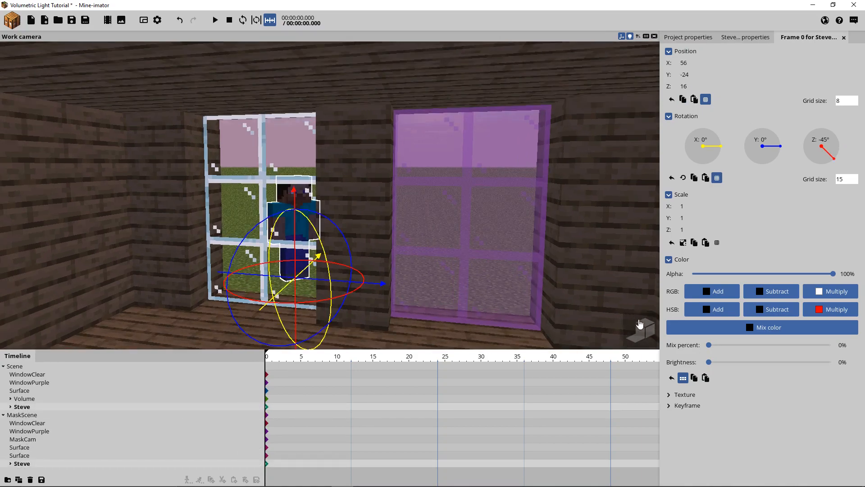
left_click_drag(316, 281, 263, 309)
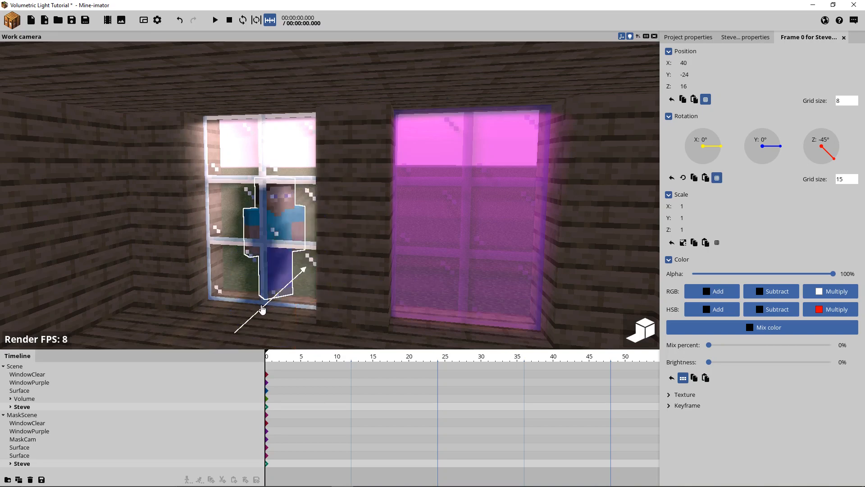
- Slide both Steves to Y 32 behind the purple window in the rendered view, and return them to Y -24
key("w")
right_click_drag(409, 252, 443, 239)
key("q")
key("a")
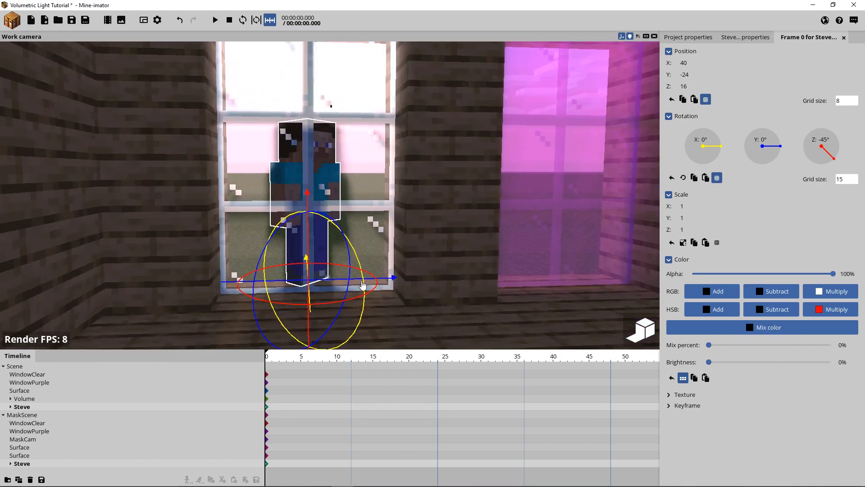
left_click_drag(337, 282, 309, 281)
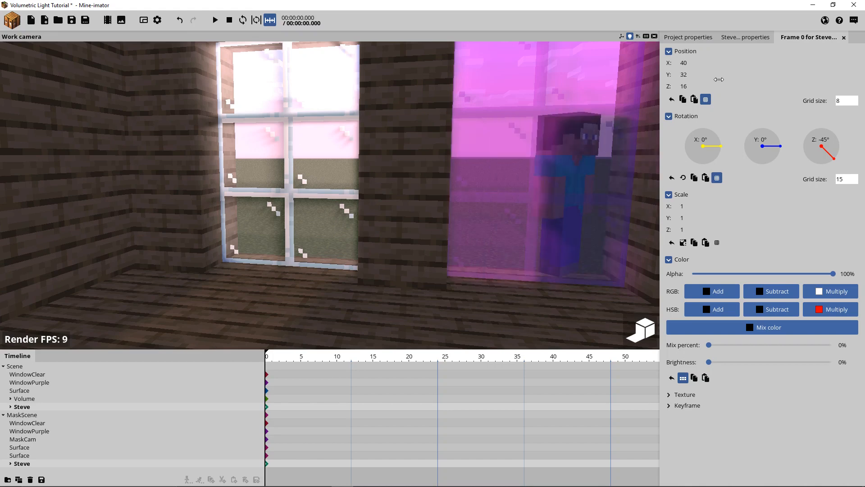
left_click_drag(710, 82, 684, 83)
right_click_drag(487, 163, 487, 164)
key("s")
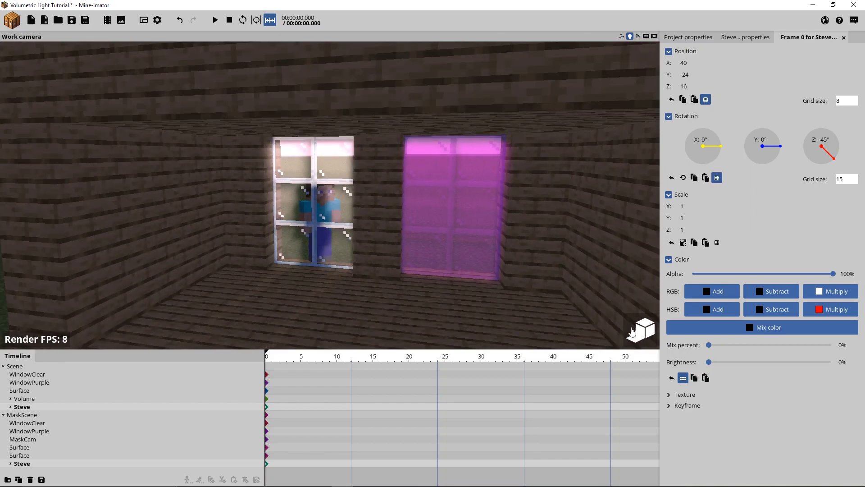
- Leave the rendered view and turn off Glow in the graphics properties of both selected Steves
left_click(631, 330)
key("s")
right_click_drag(487, 277, 478, 261)
key("w")
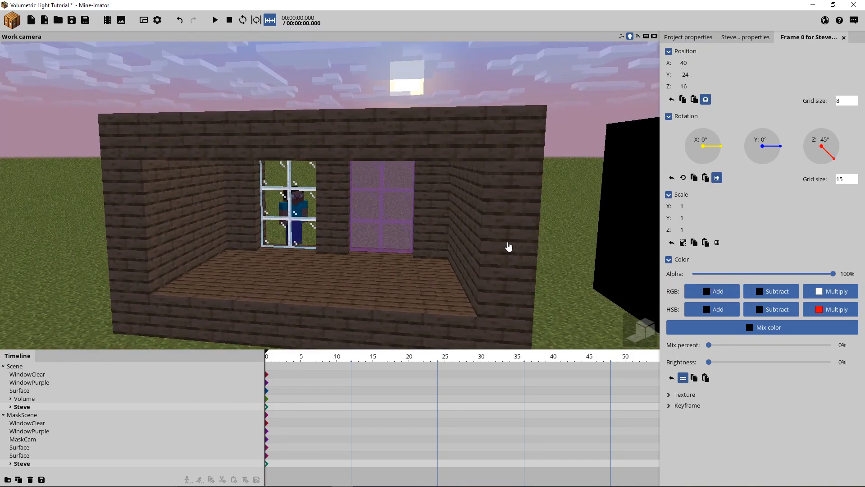
left_click(742, 38)
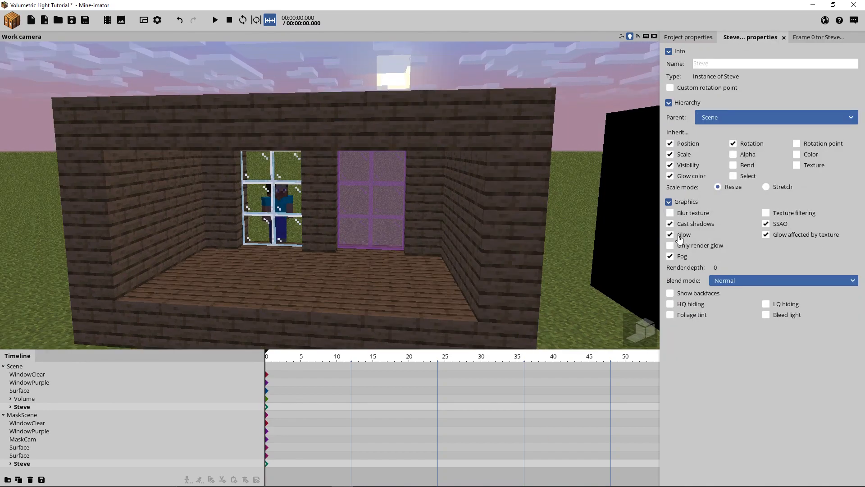
left_click(670, 235)
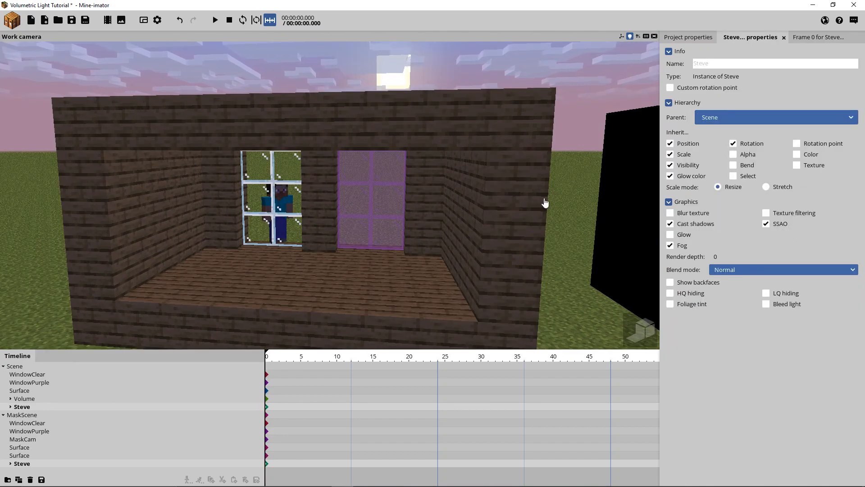